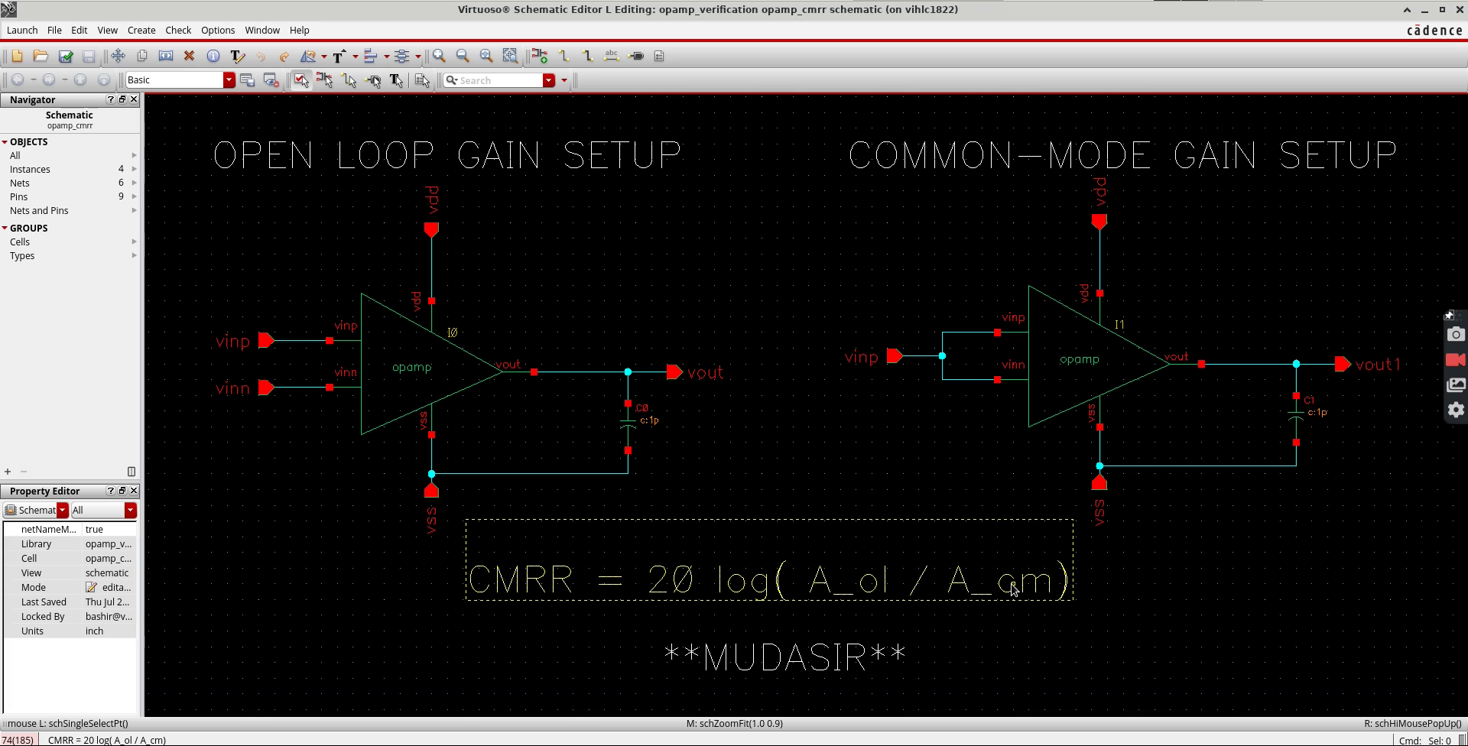
Launch ADE L for the opamp_cmrr schematic and move its window to the screen centre.
left_click(22, 30)
left_click(35, 58)
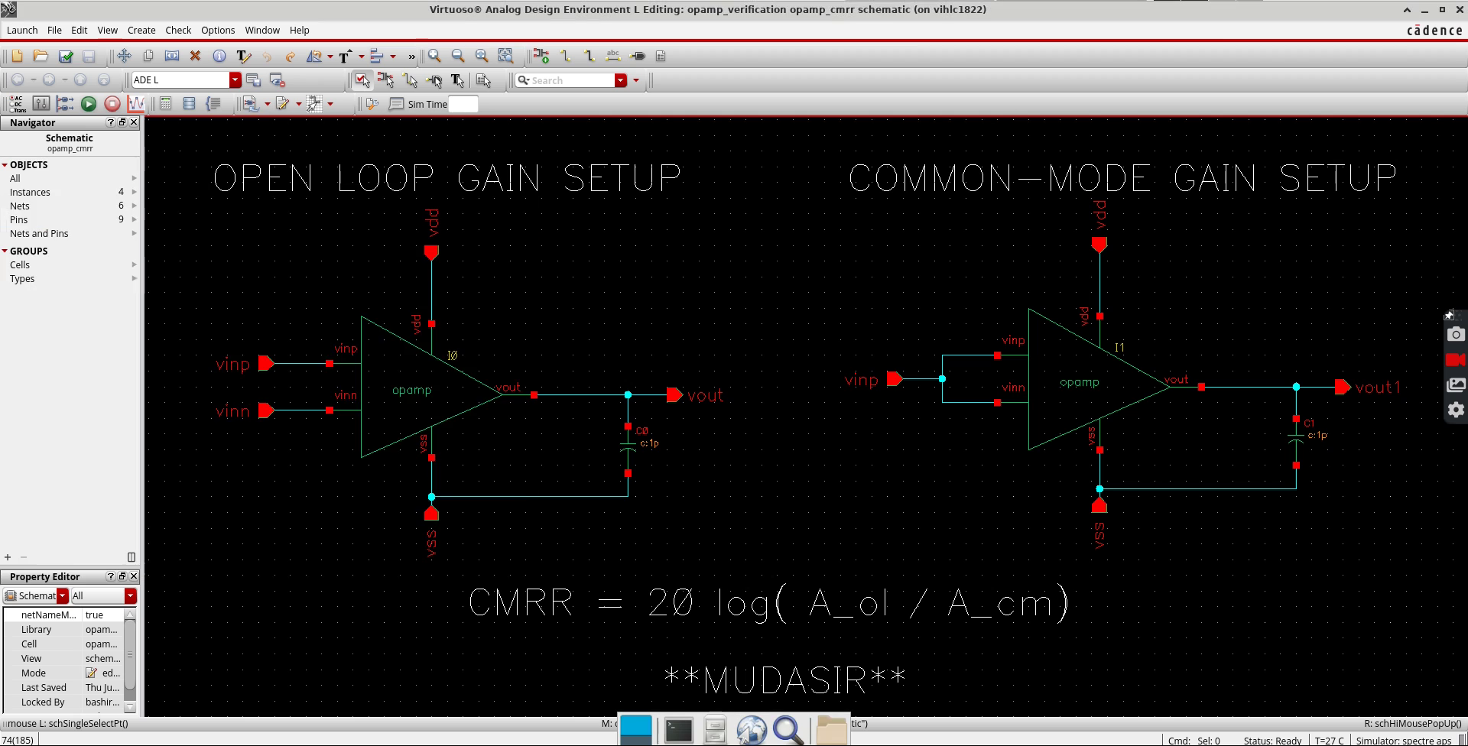
left_click_drag(341, 204, 672, 180)
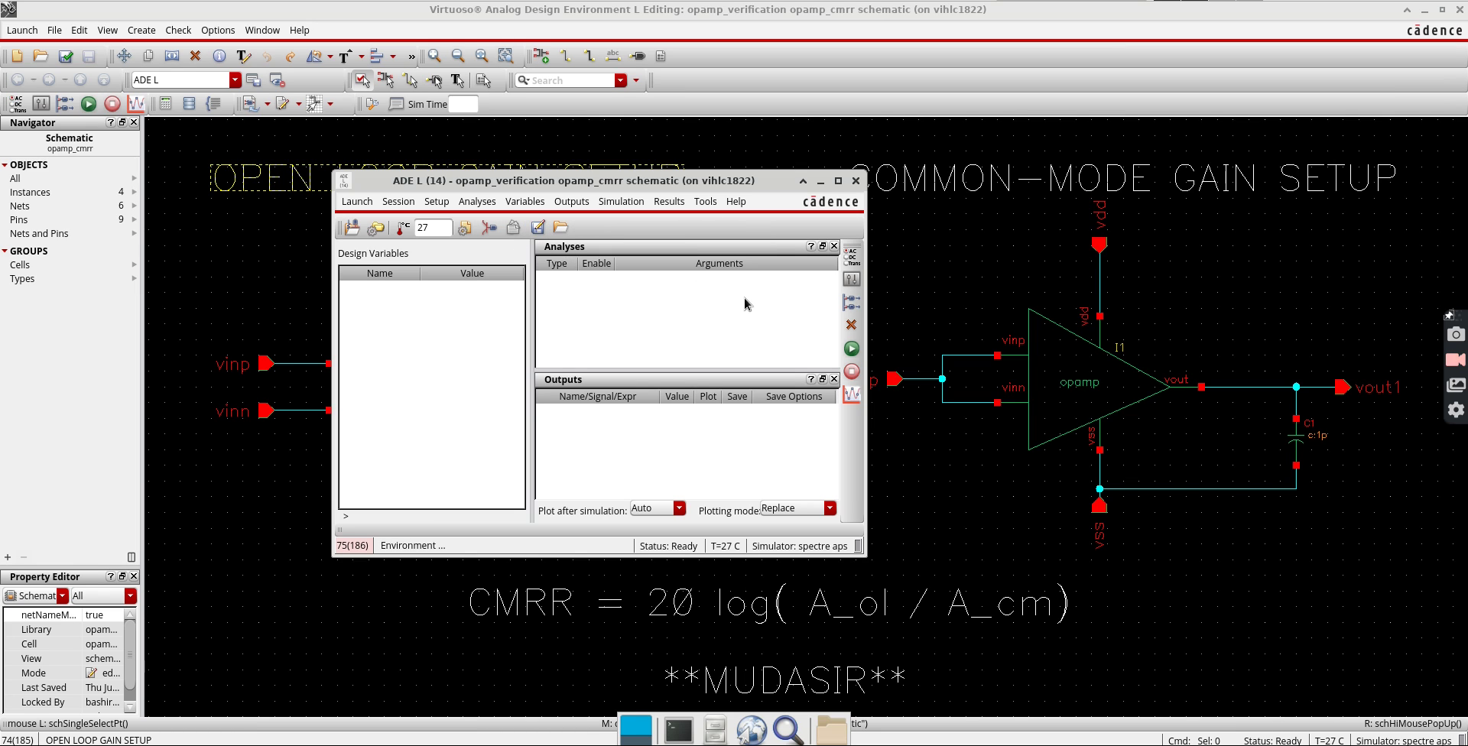
Enable the vss stimulus as a 0 V DC source.
left_click(488, 226)
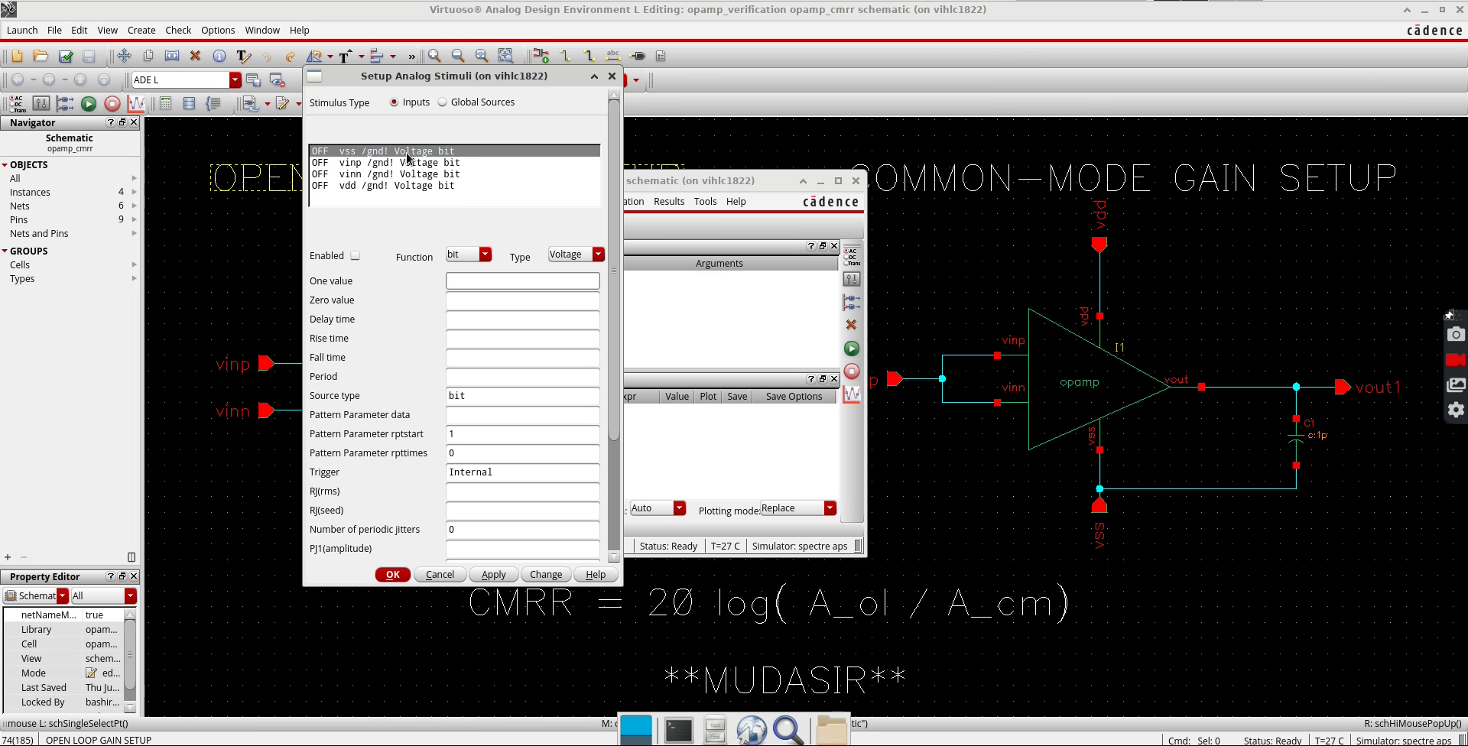
left_click(354, 255)
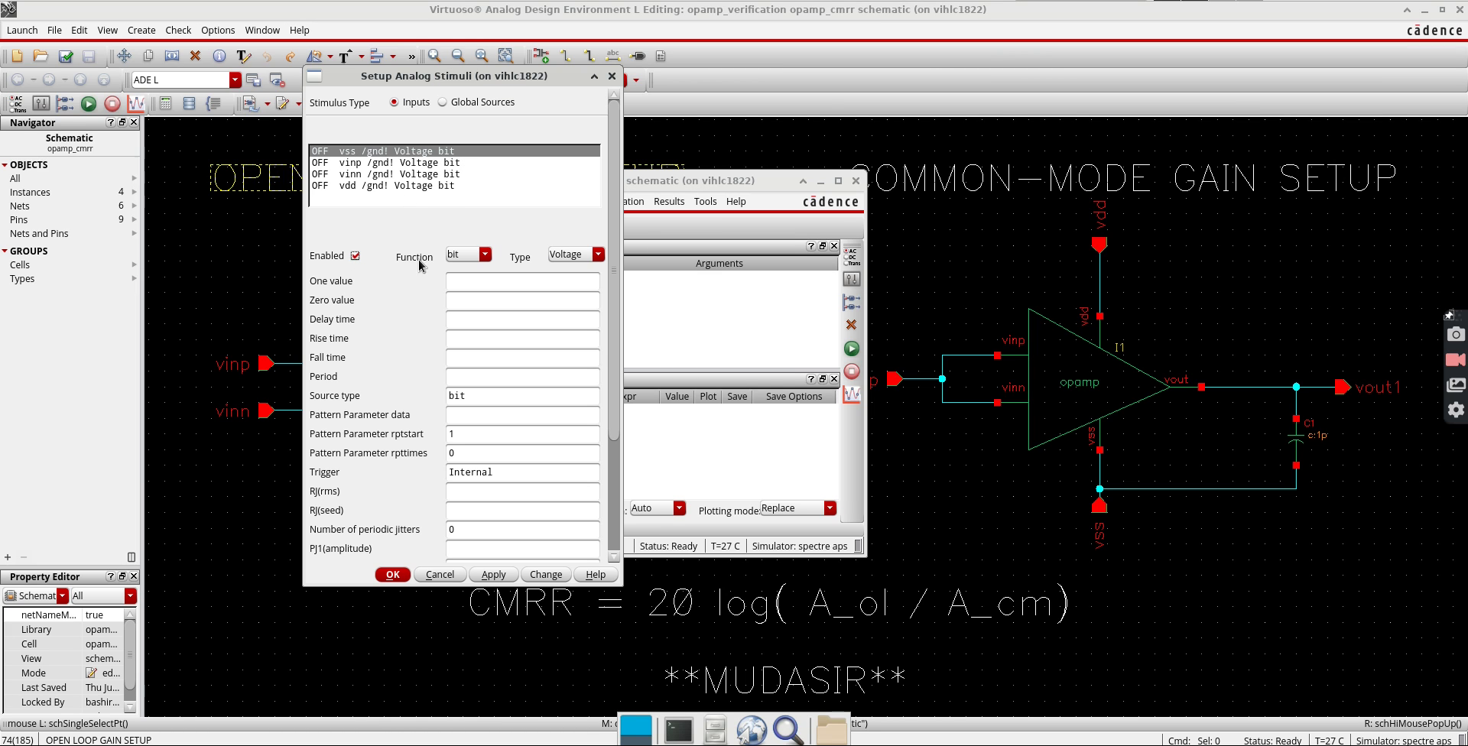
left_click(463, 255)
left_click(467, 283)
key("Tab")
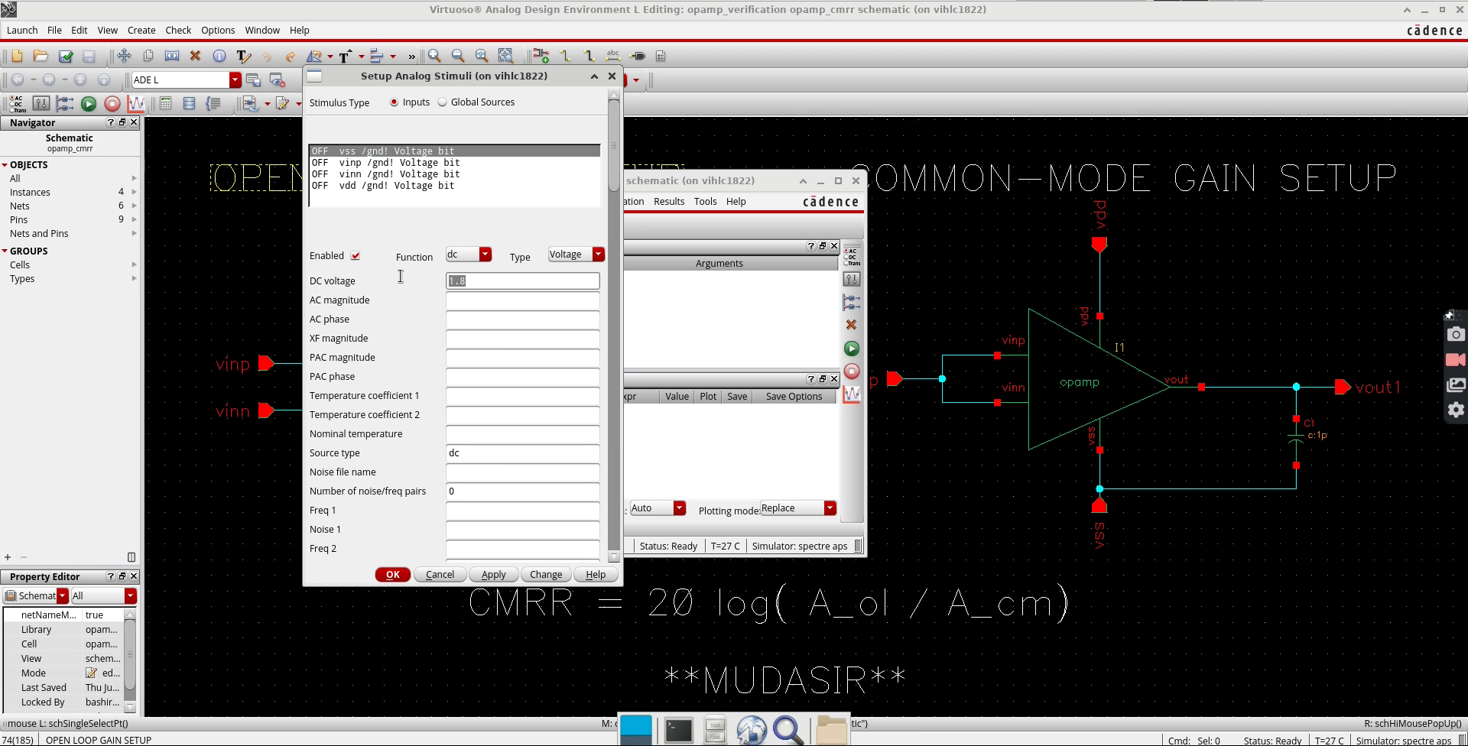
type("0")
left_click(492, 577)
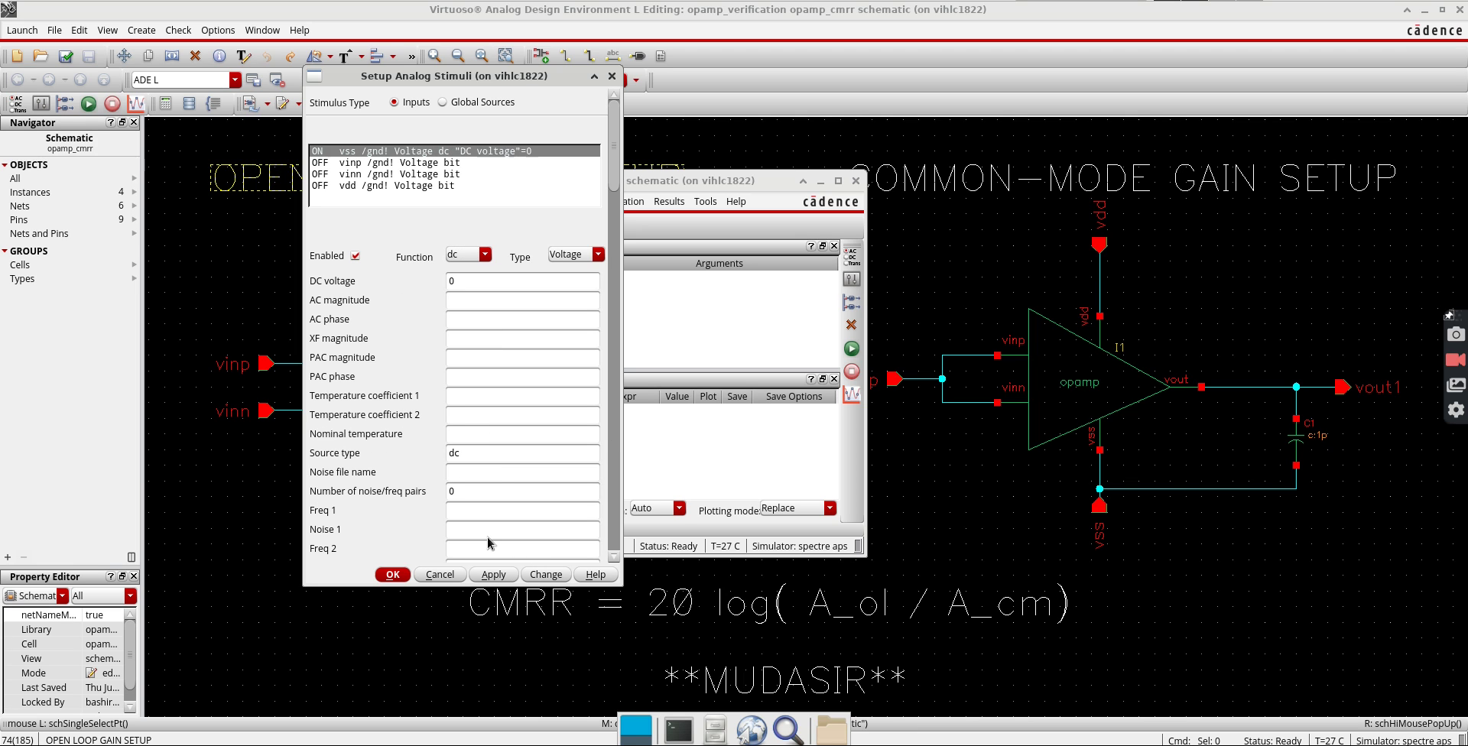
Make vinp a DC source with 1u AC magnitude.
left_click(371, 164)
left_click(474, 255)
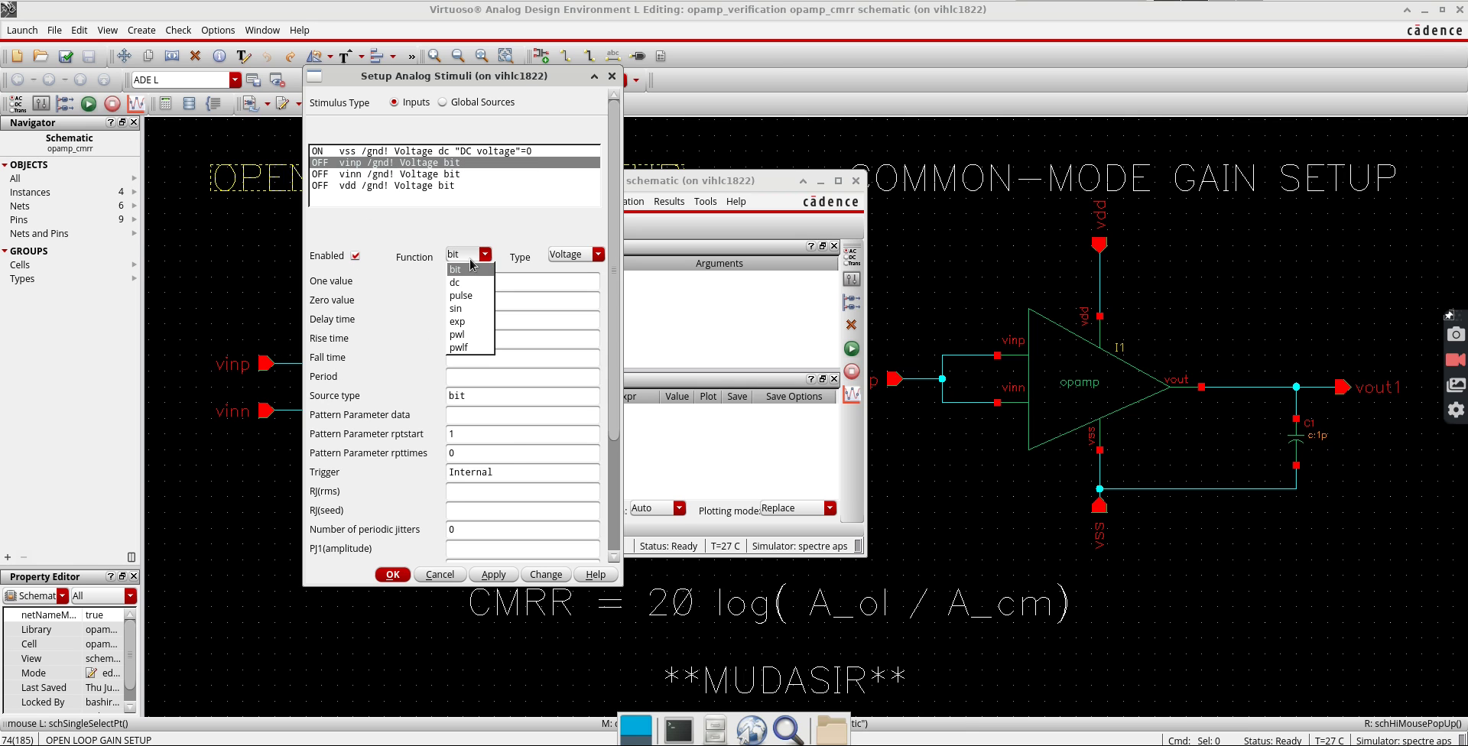
left_click(472, 283)
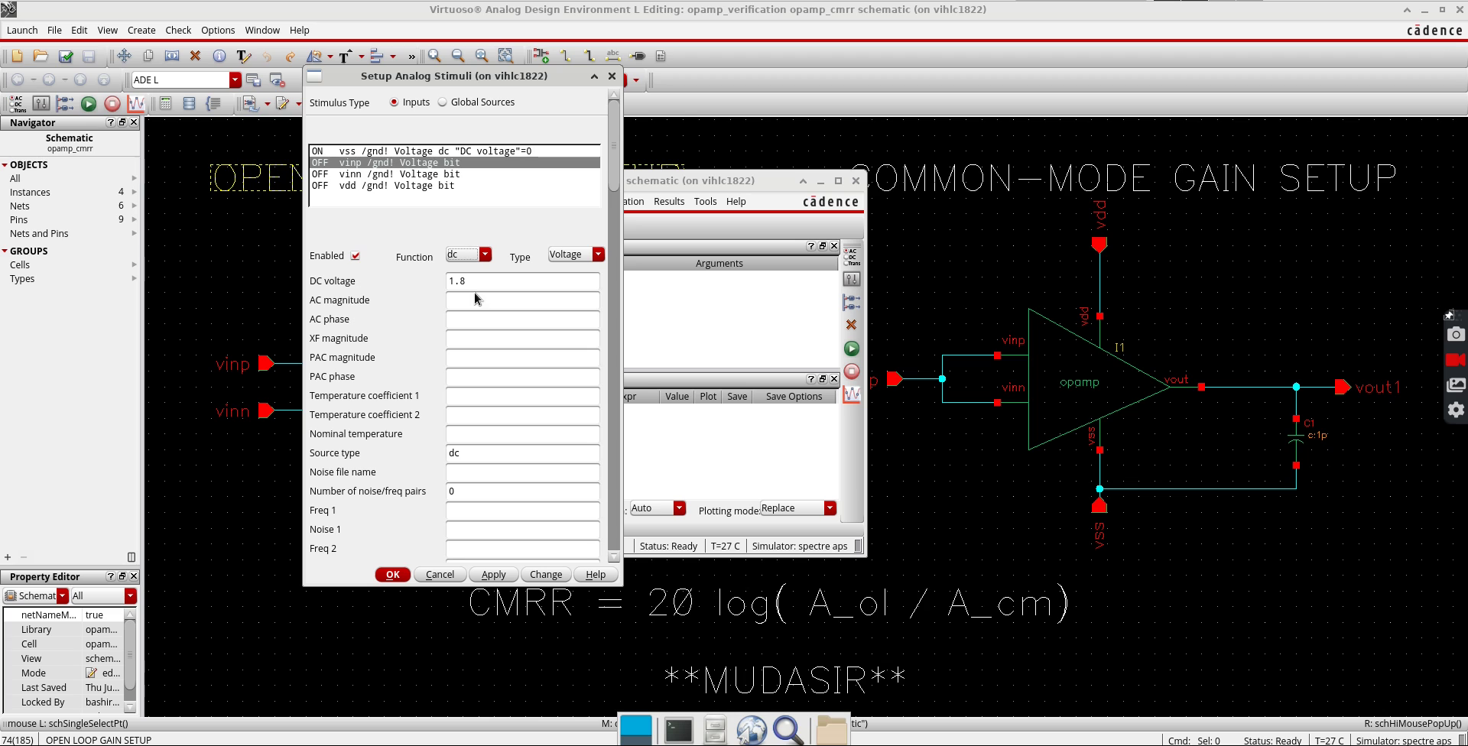
left_click(472, 283)
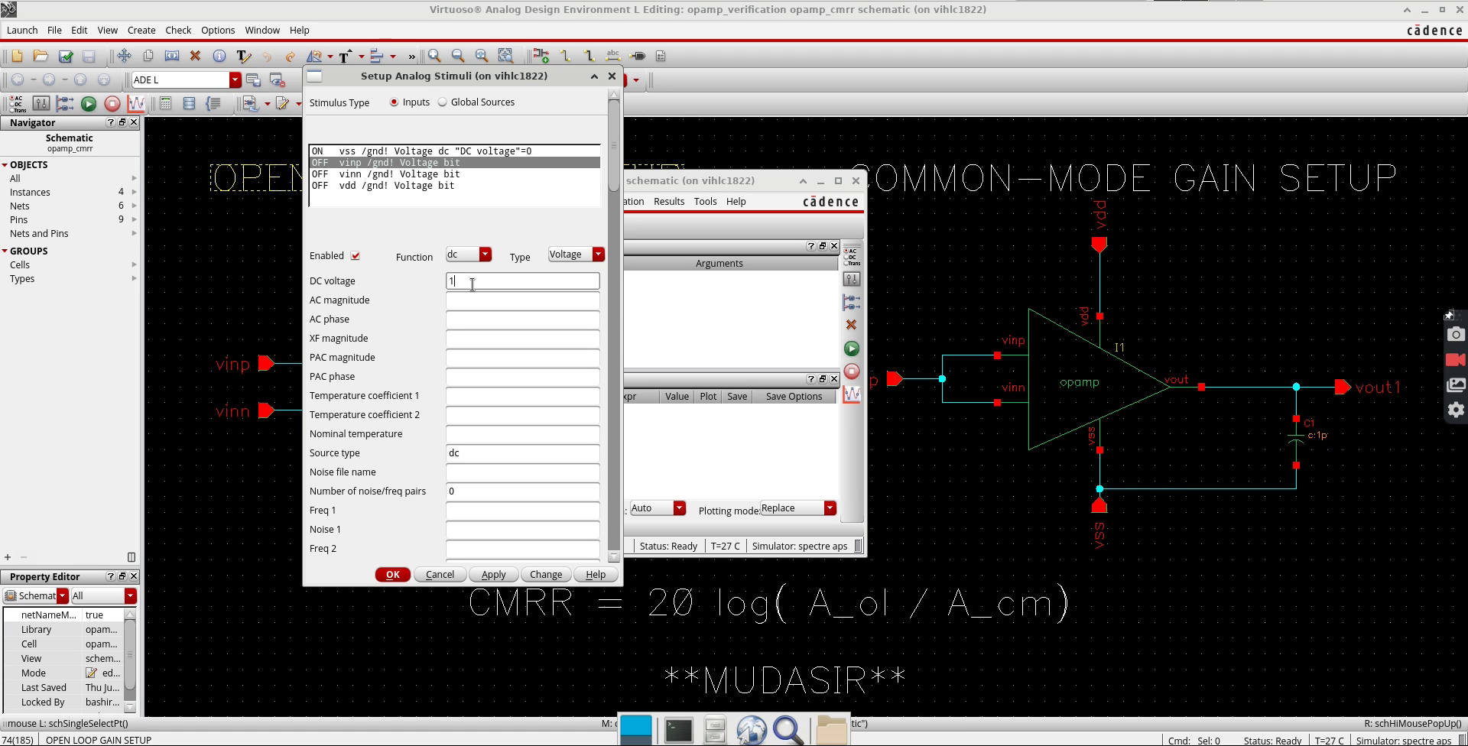
key("Tab")
type("1u")
key("Tab")
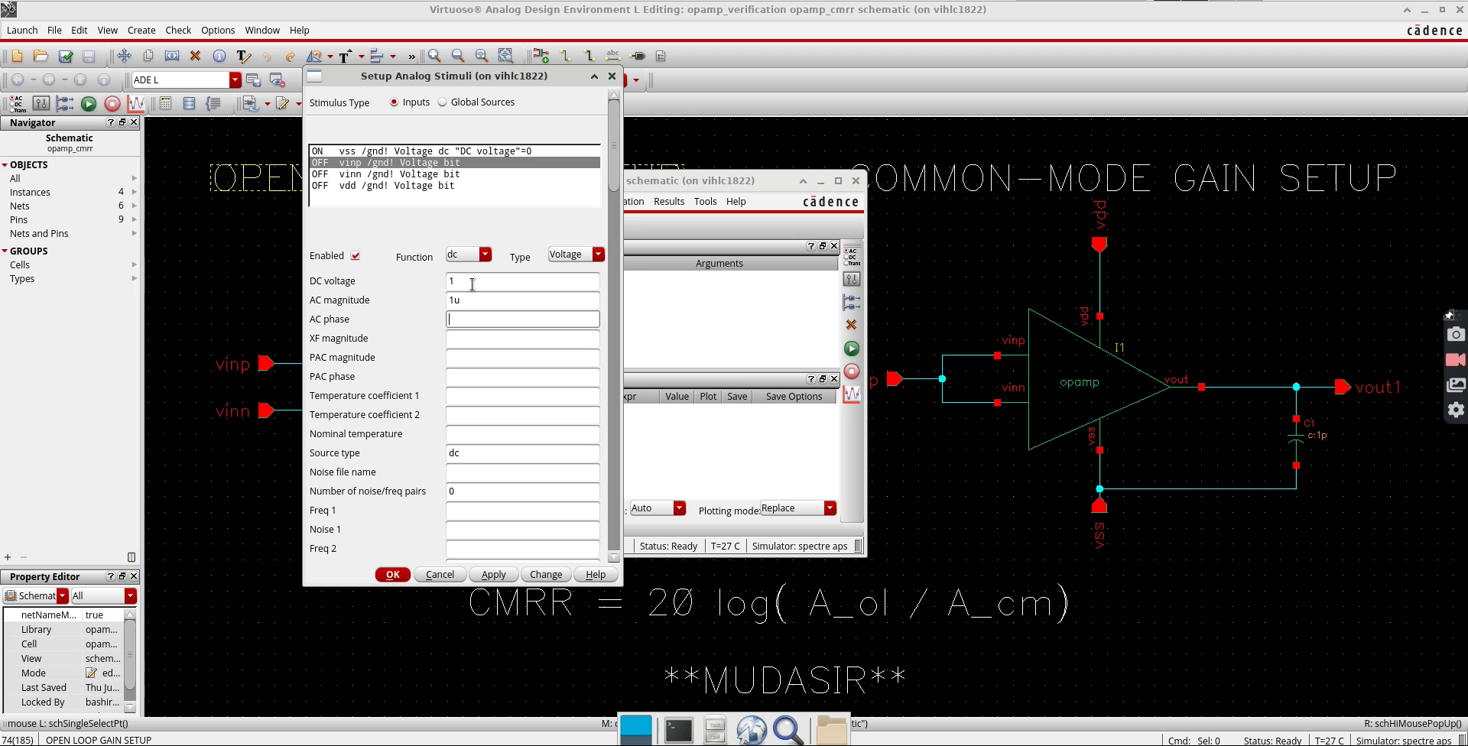
left_click(493, 574)
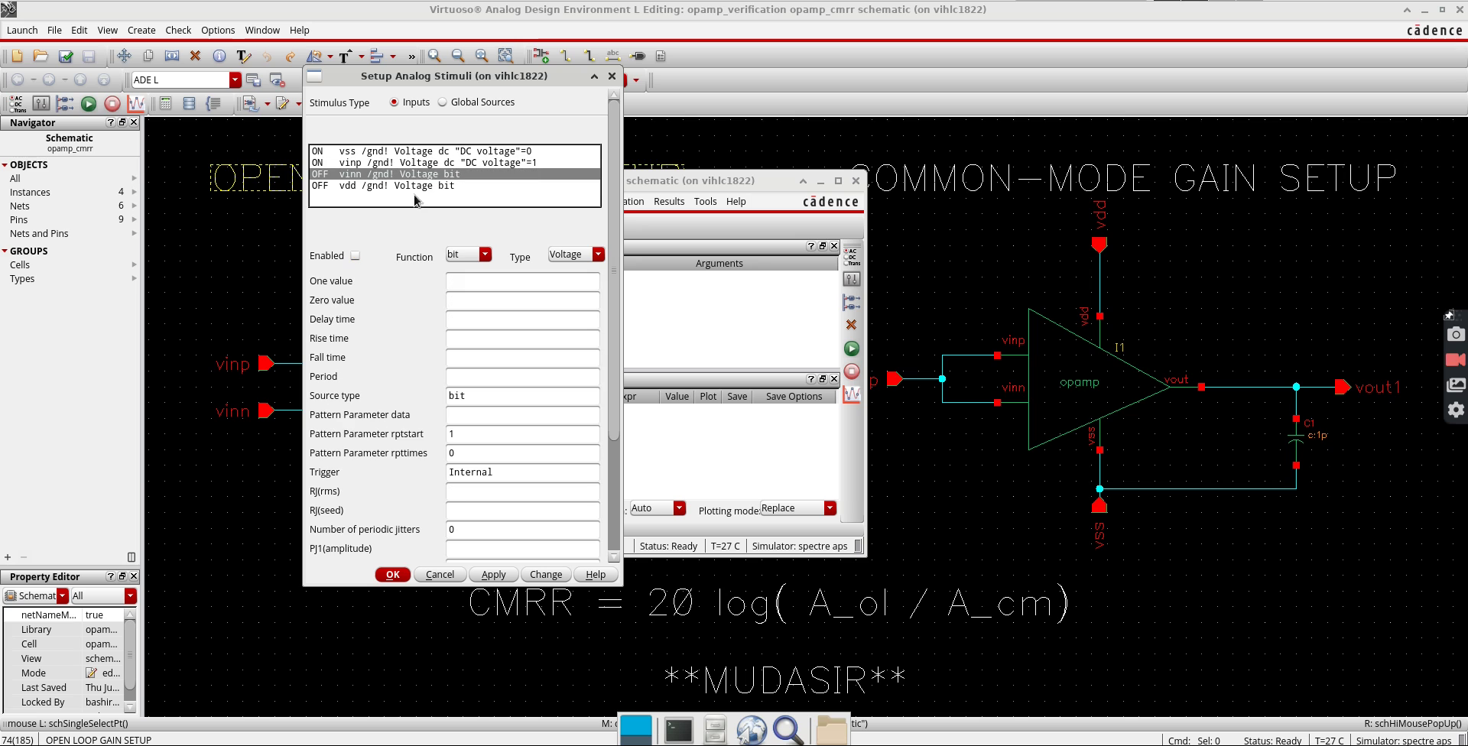
Set vinn to 1 V DC with 1u AC magnitude at 180 phase.
left_click(459, 256)
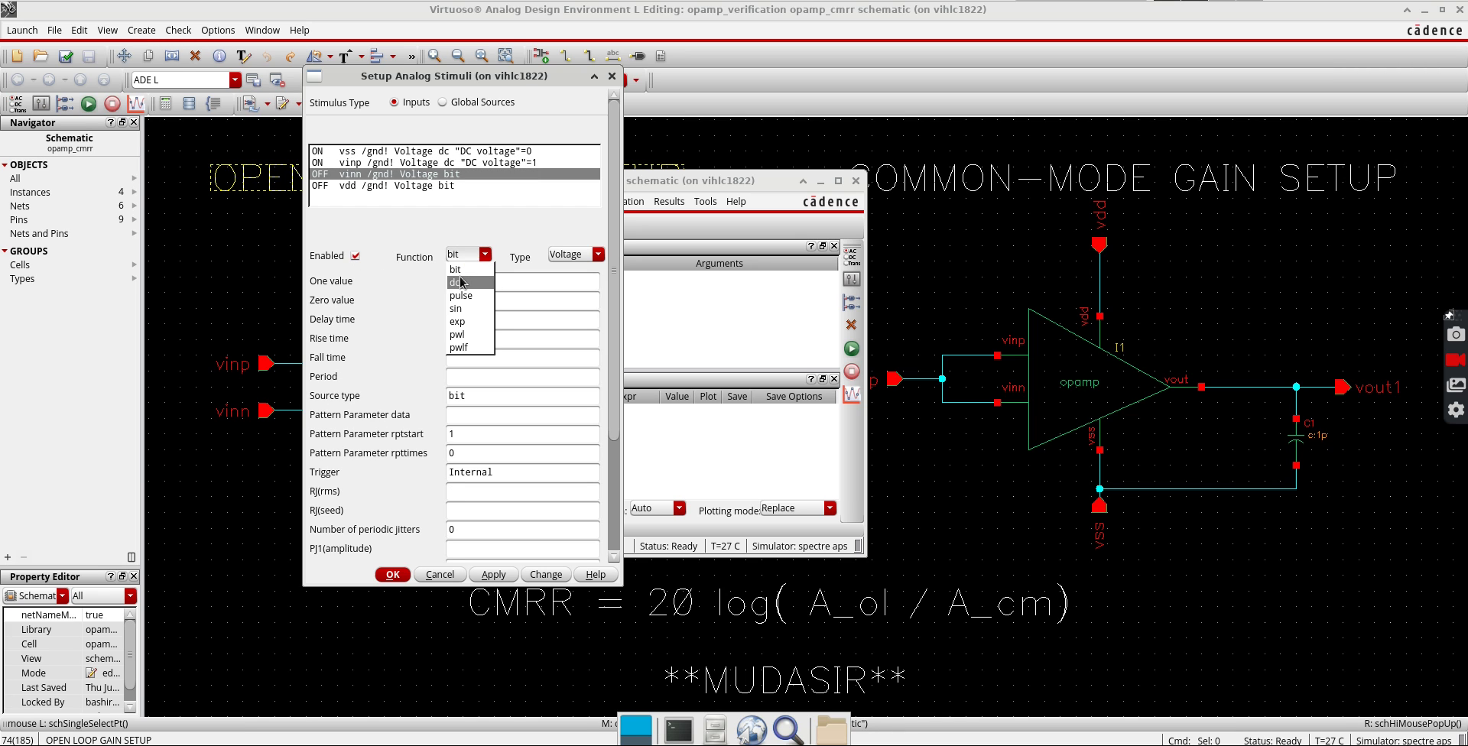
left_click(471, 282)
left_click(476, 282)
type("1")
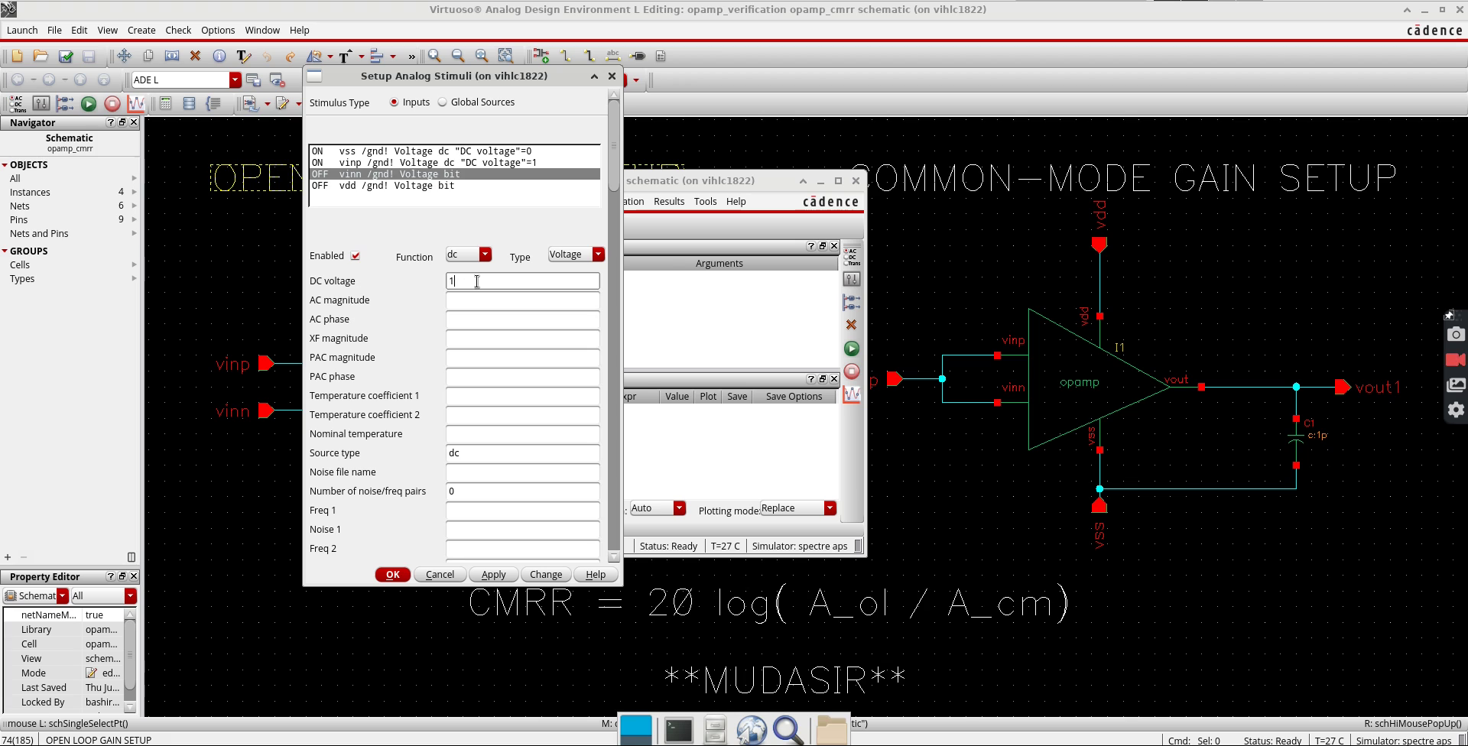
key("Tab")
type("1u")
key("Tab")
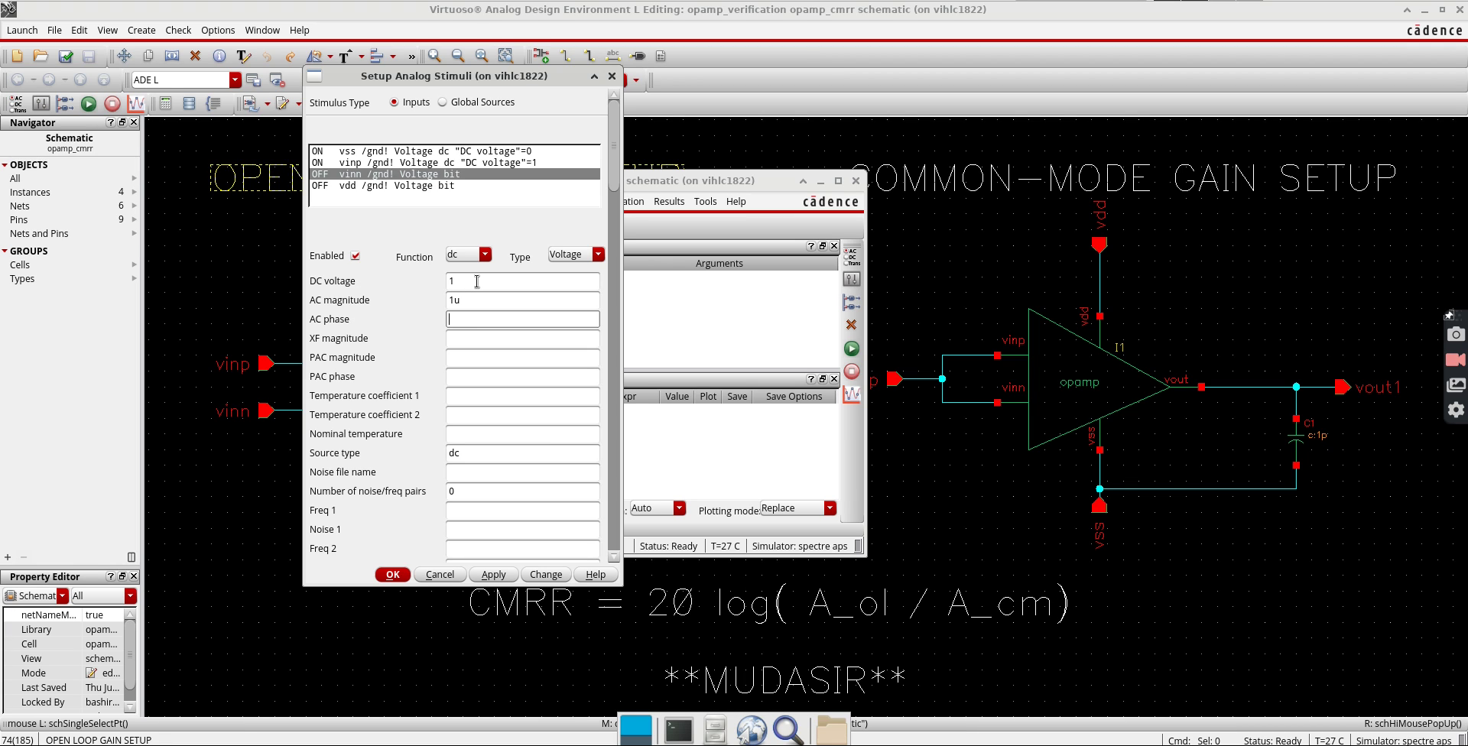
type("1850")
key("BackSpace")
key("BackSpace")
type("0")
left_click(483, 575)
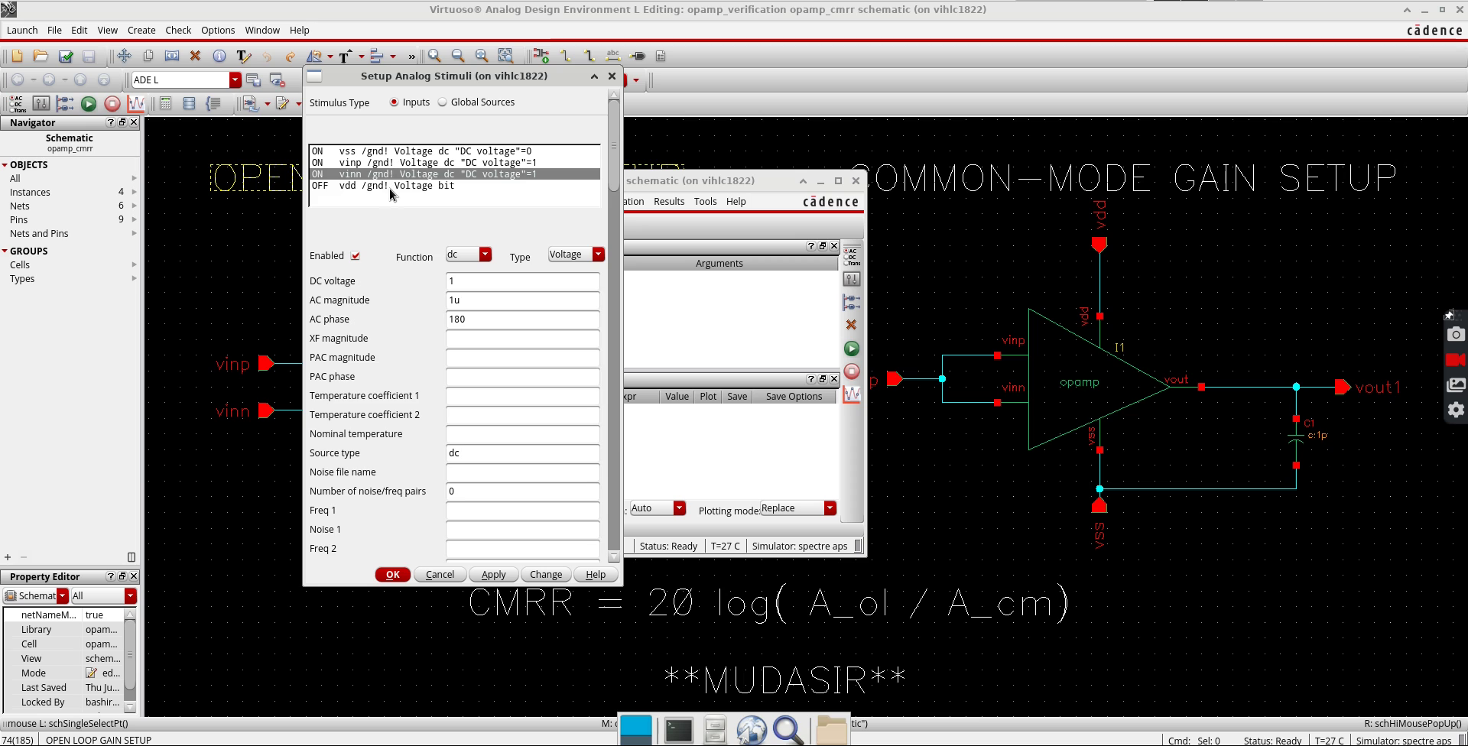
Enable vdd as a 1.8 V DC source, review vinp and vinn, and close the stimuli form.
left_click(397, 186)
left_click(356, 256)
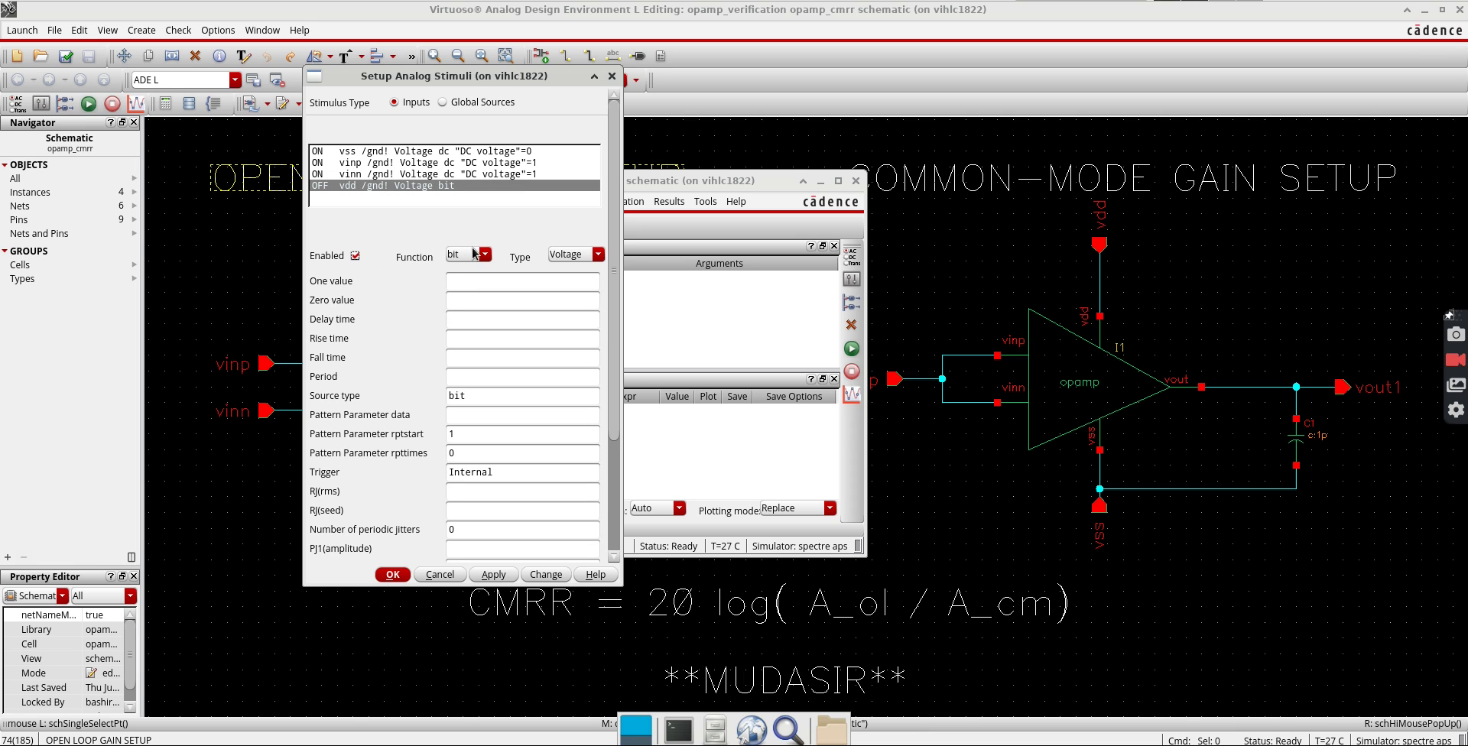
left_click(480, 255)
left_click(471, 283)
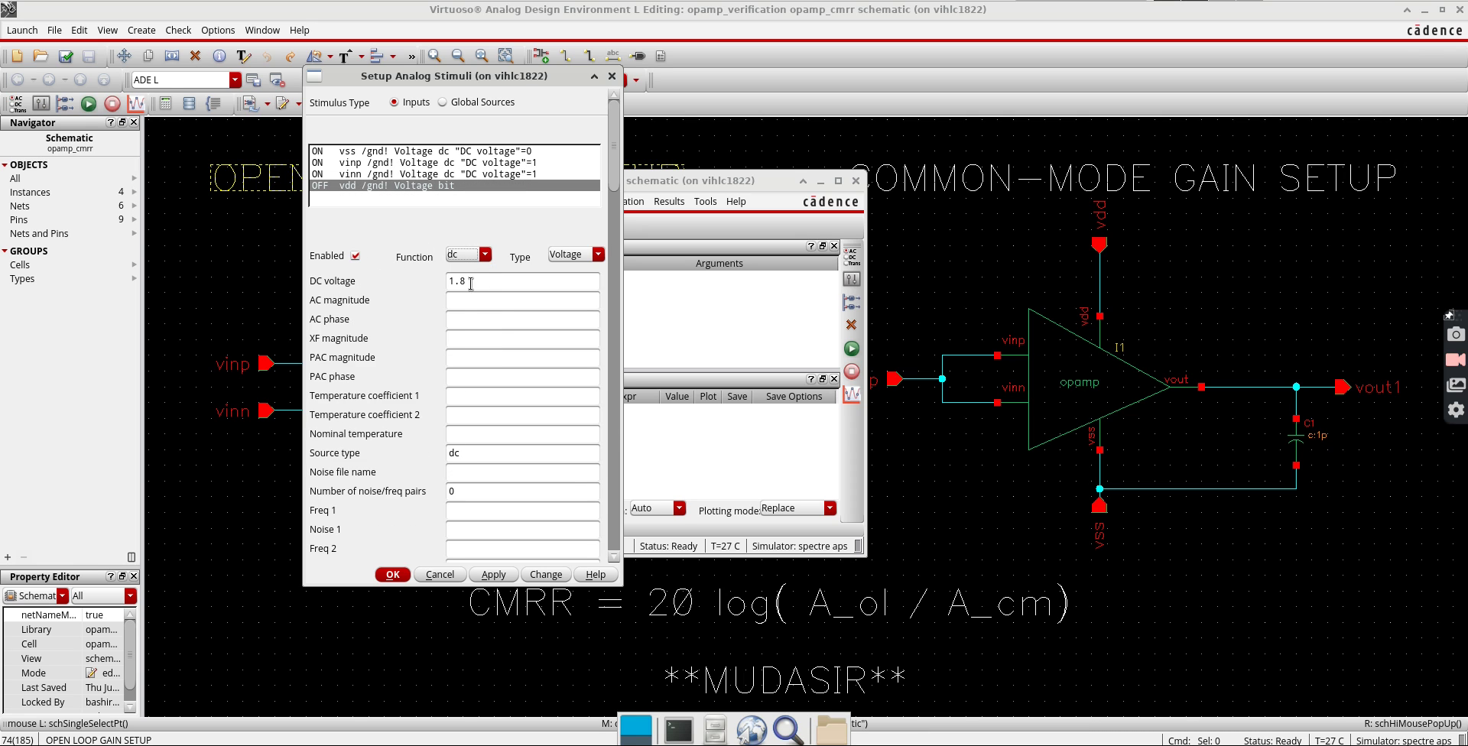
left_click(494, 574)
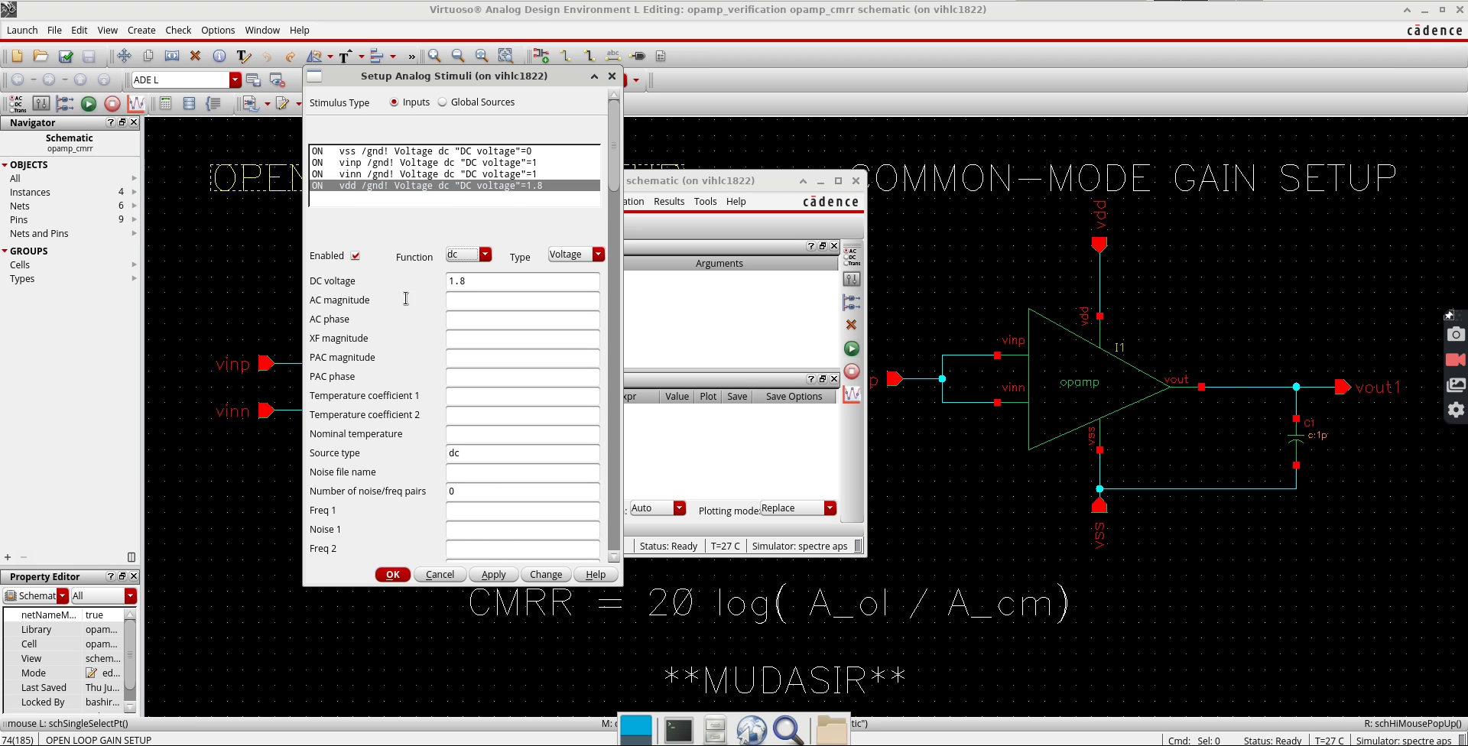
left_click(392, 174)
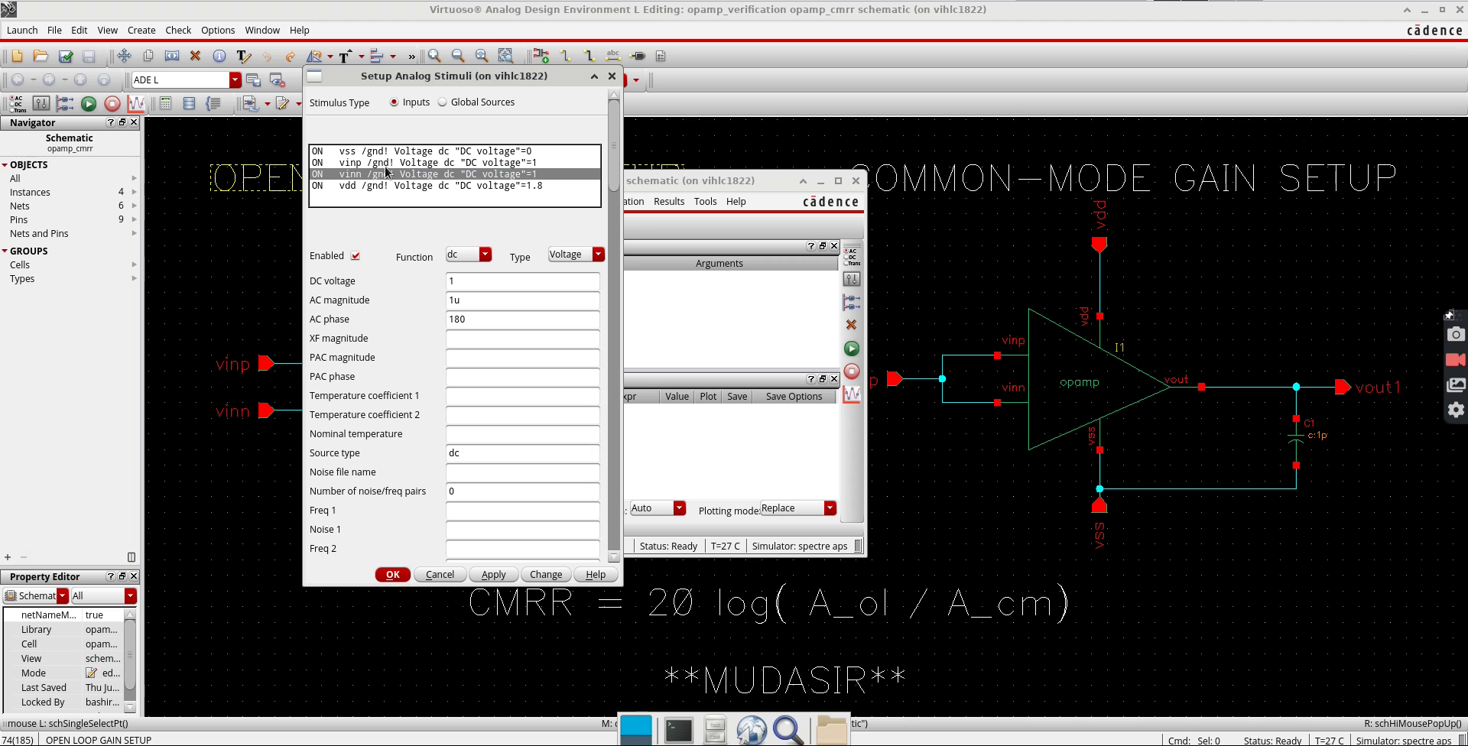
left_click(388, 163)
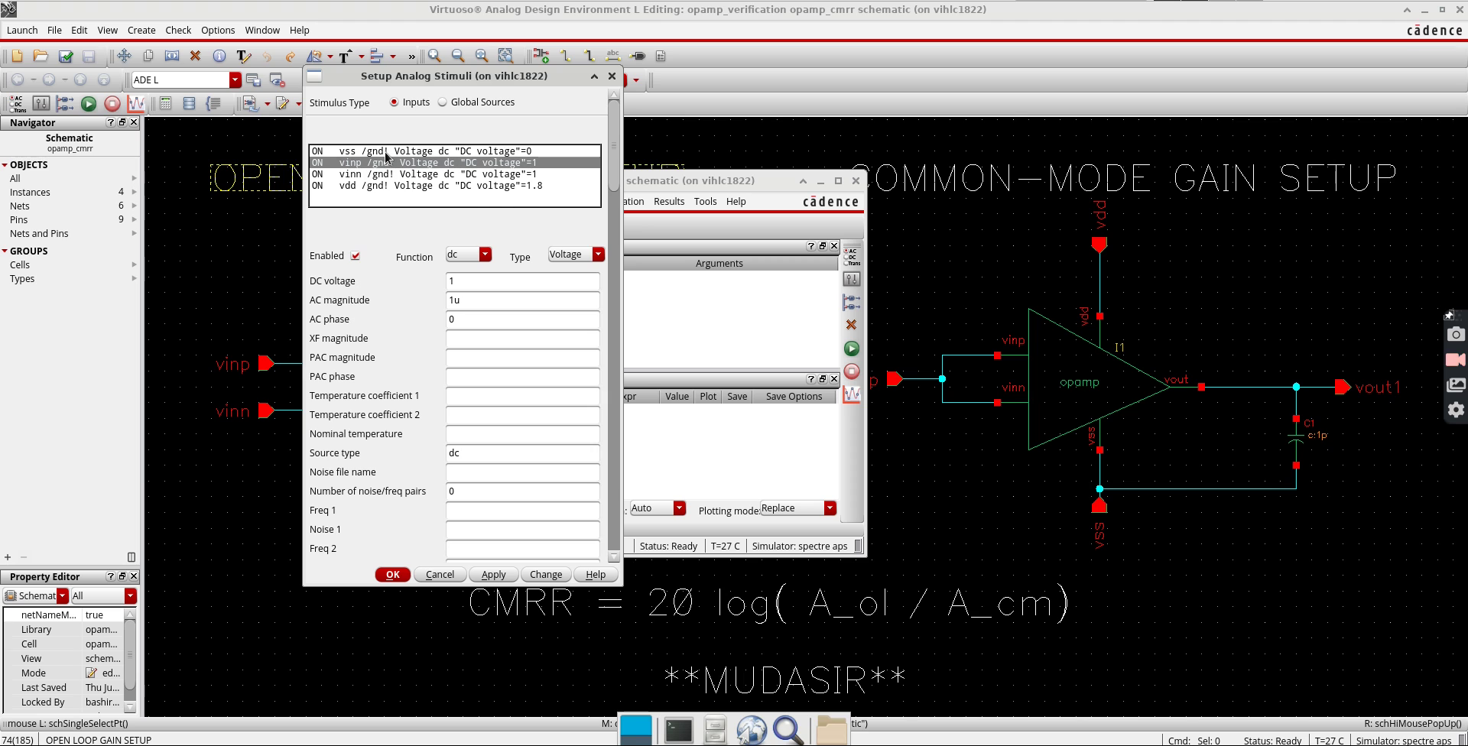
left_click(392, 575)
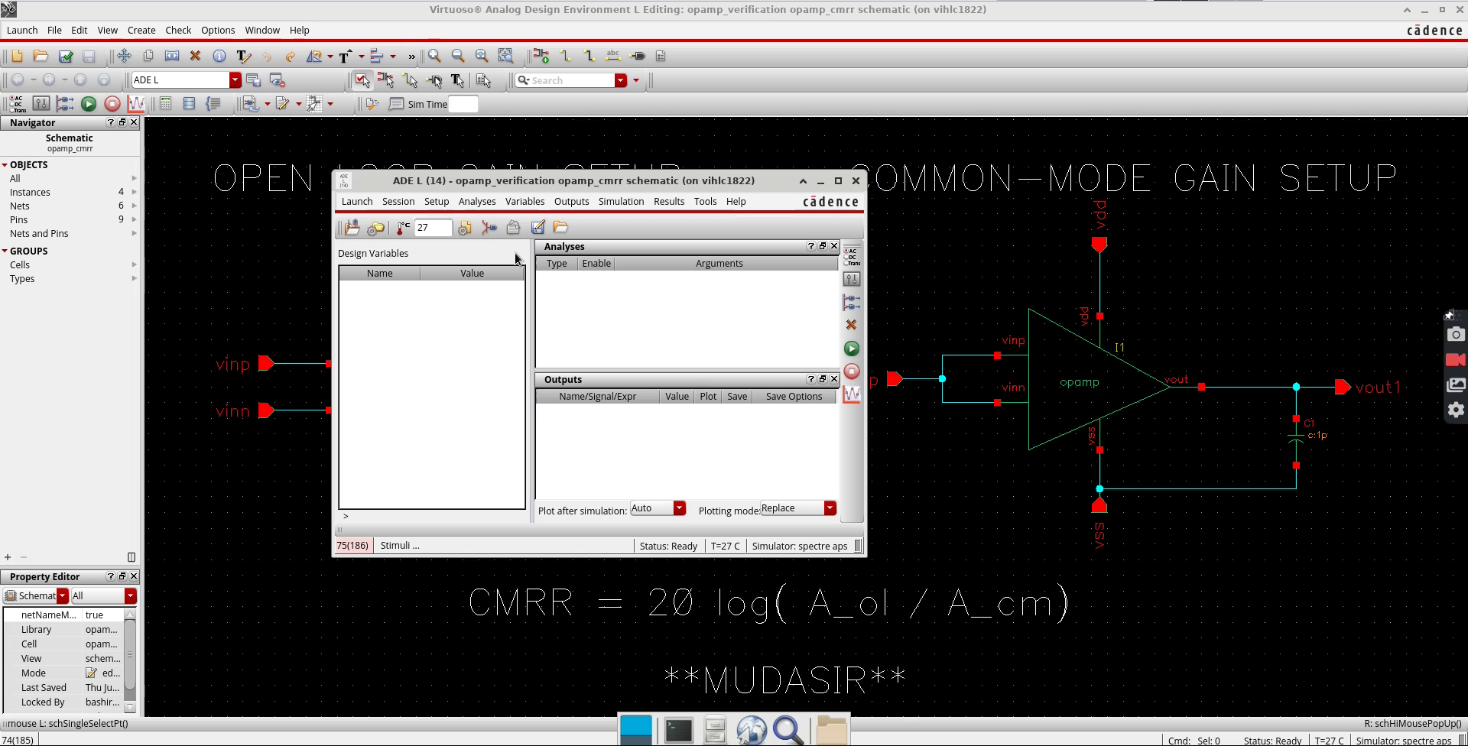
Add an enabled ac analysis sweeping frequency from 10 to 10G.
left_click(851, 255)
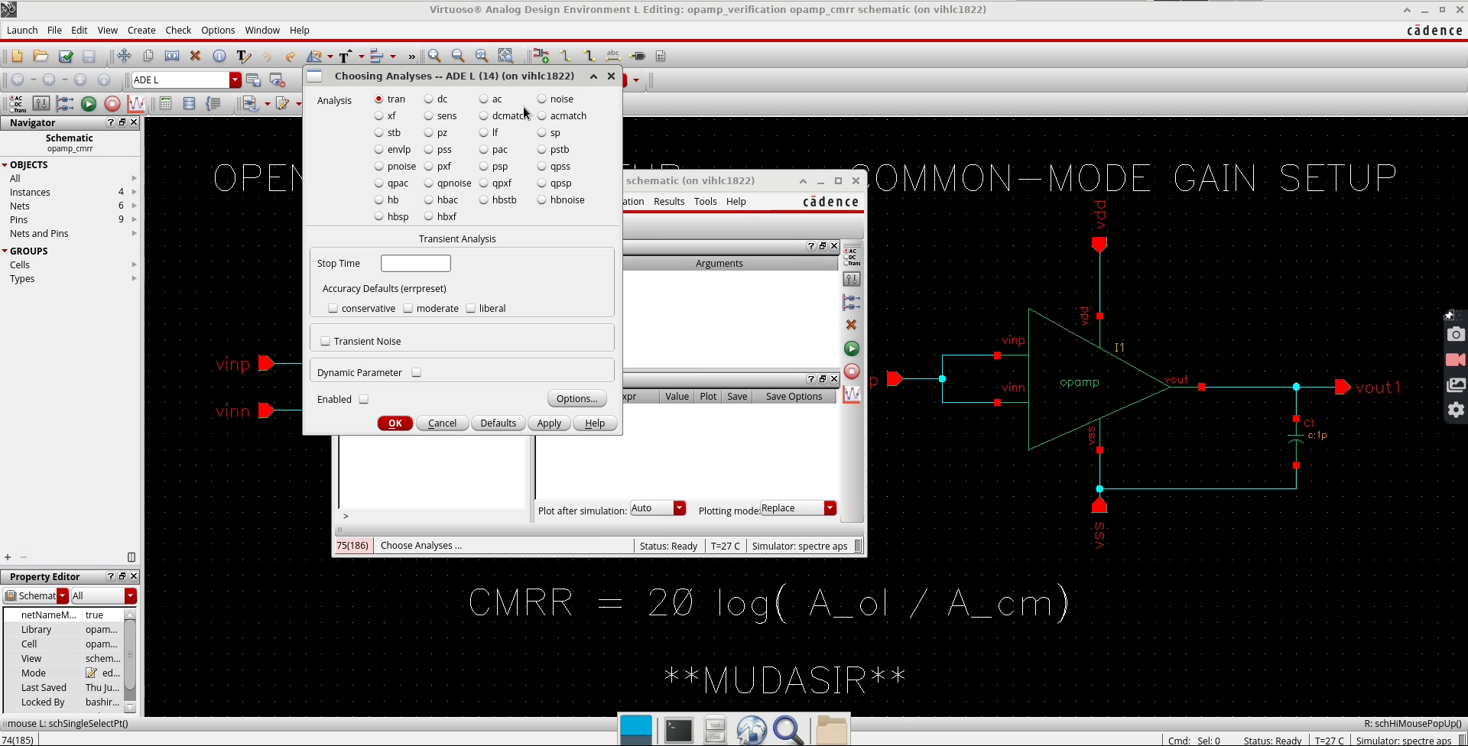
left_click(484, 98)
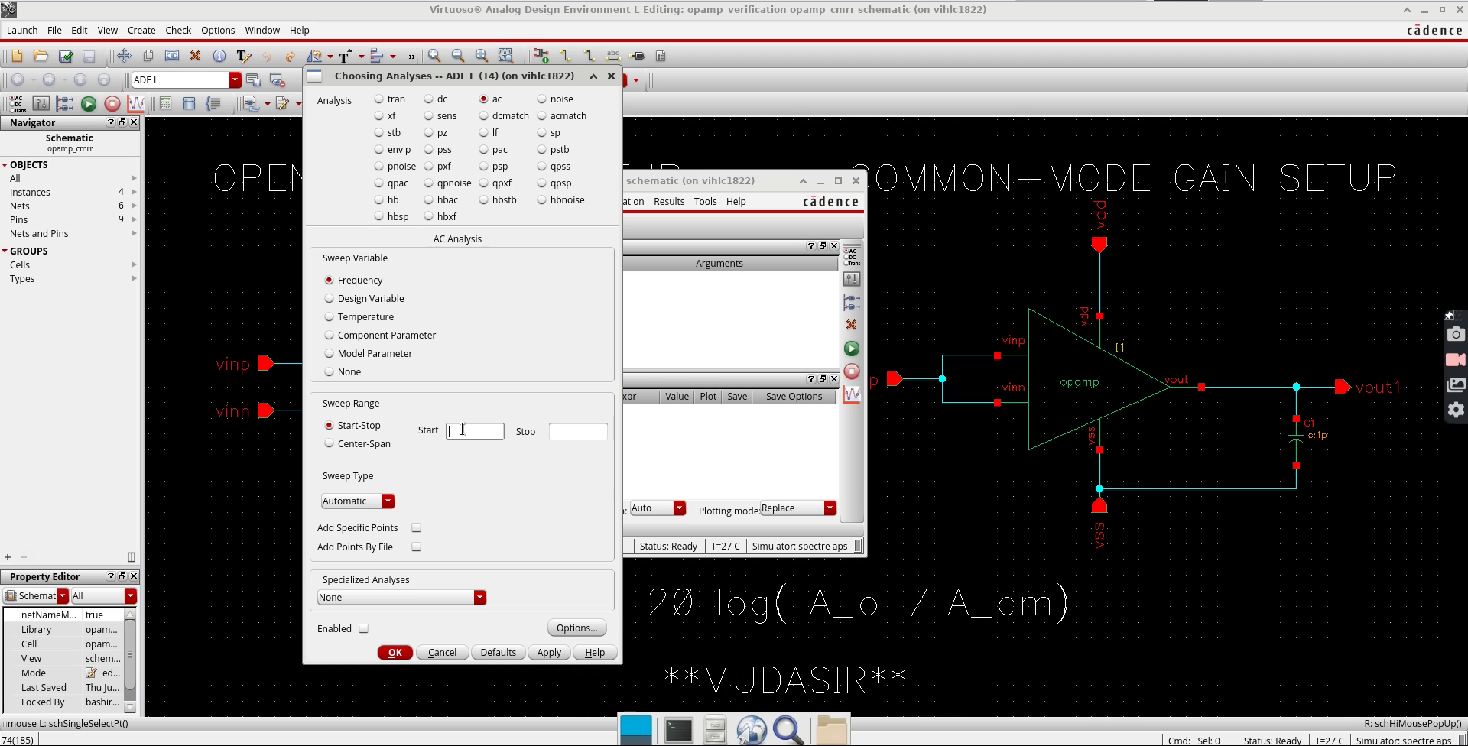
key("Tab")
type("10")
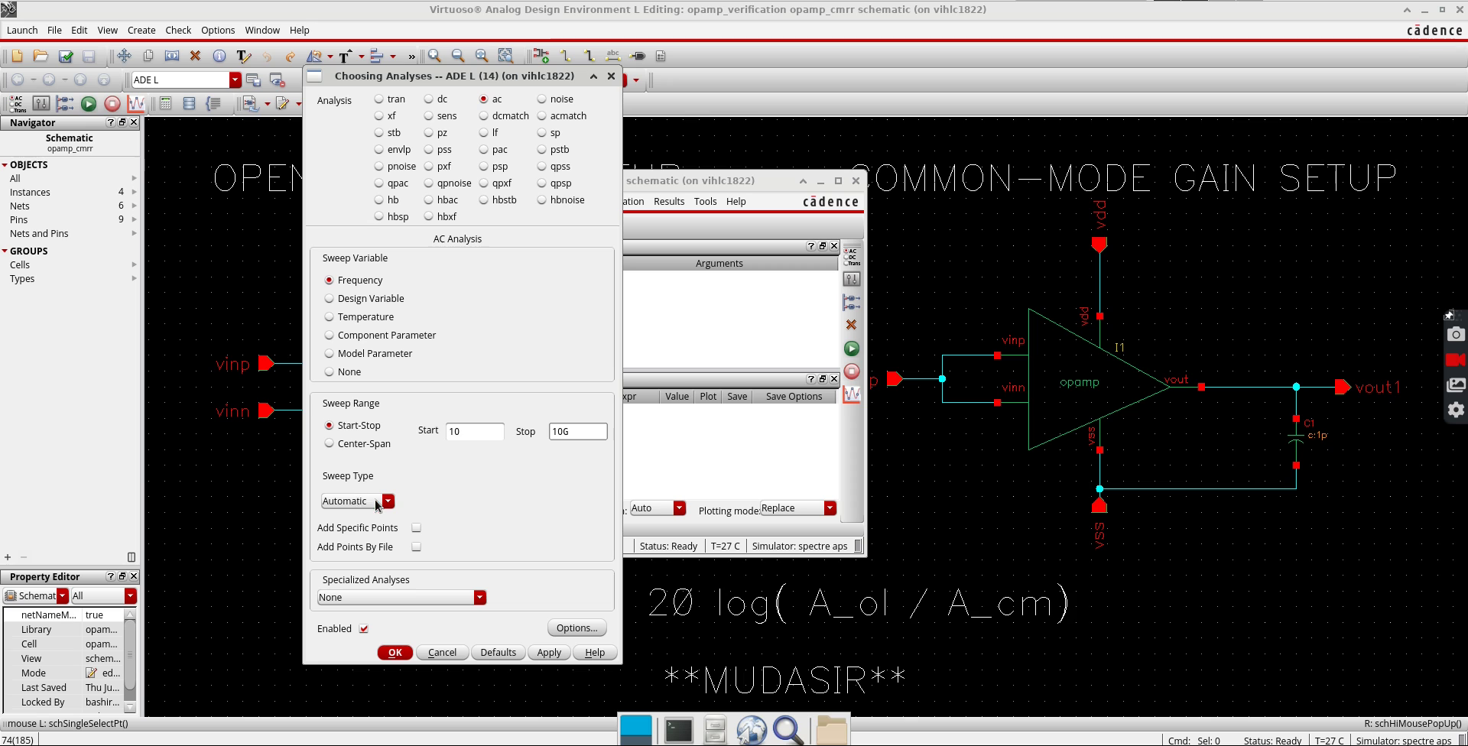
left_click(394, 652)
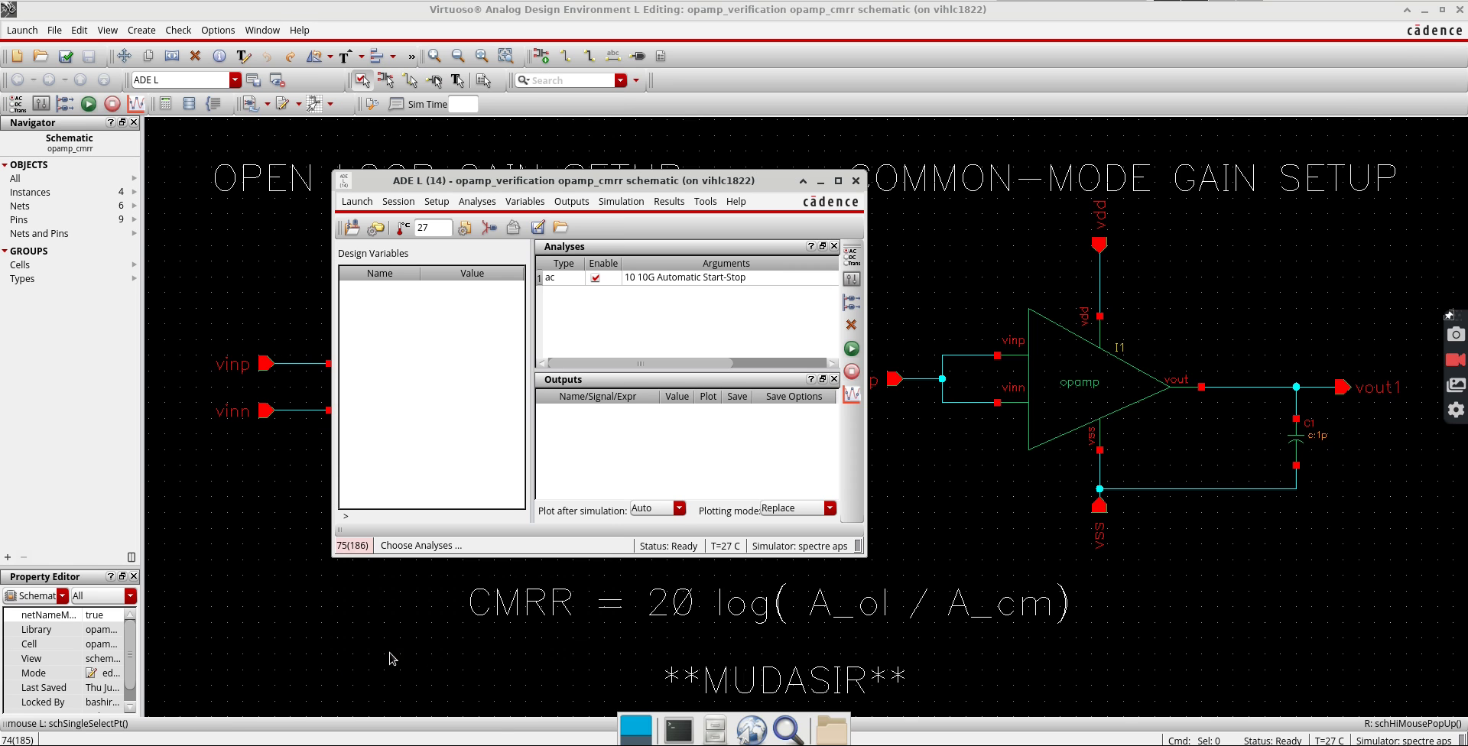
Netlist and run the AC simulation, then raise the ADE L window above the log.
left_click(851, 348)
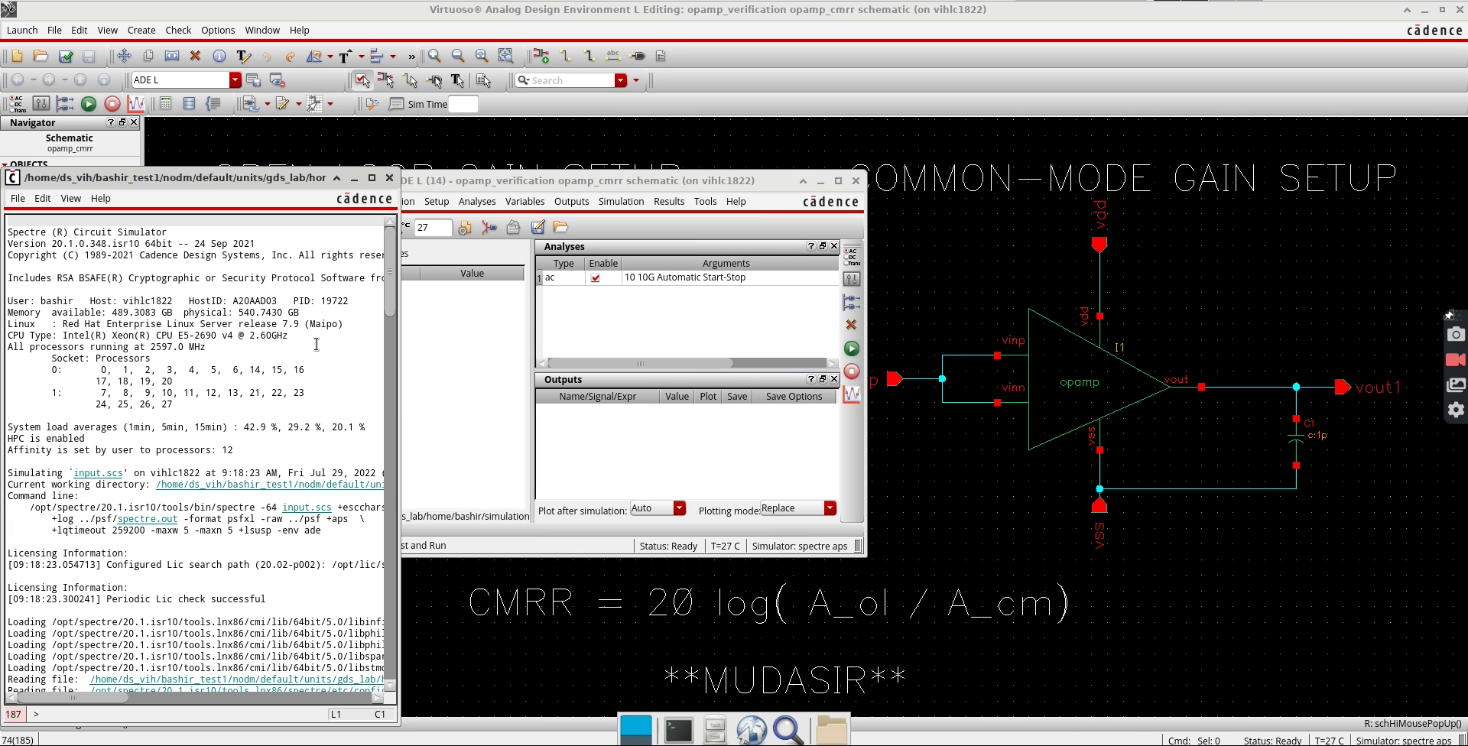
left_click_drag(395, 364, 376, 687)
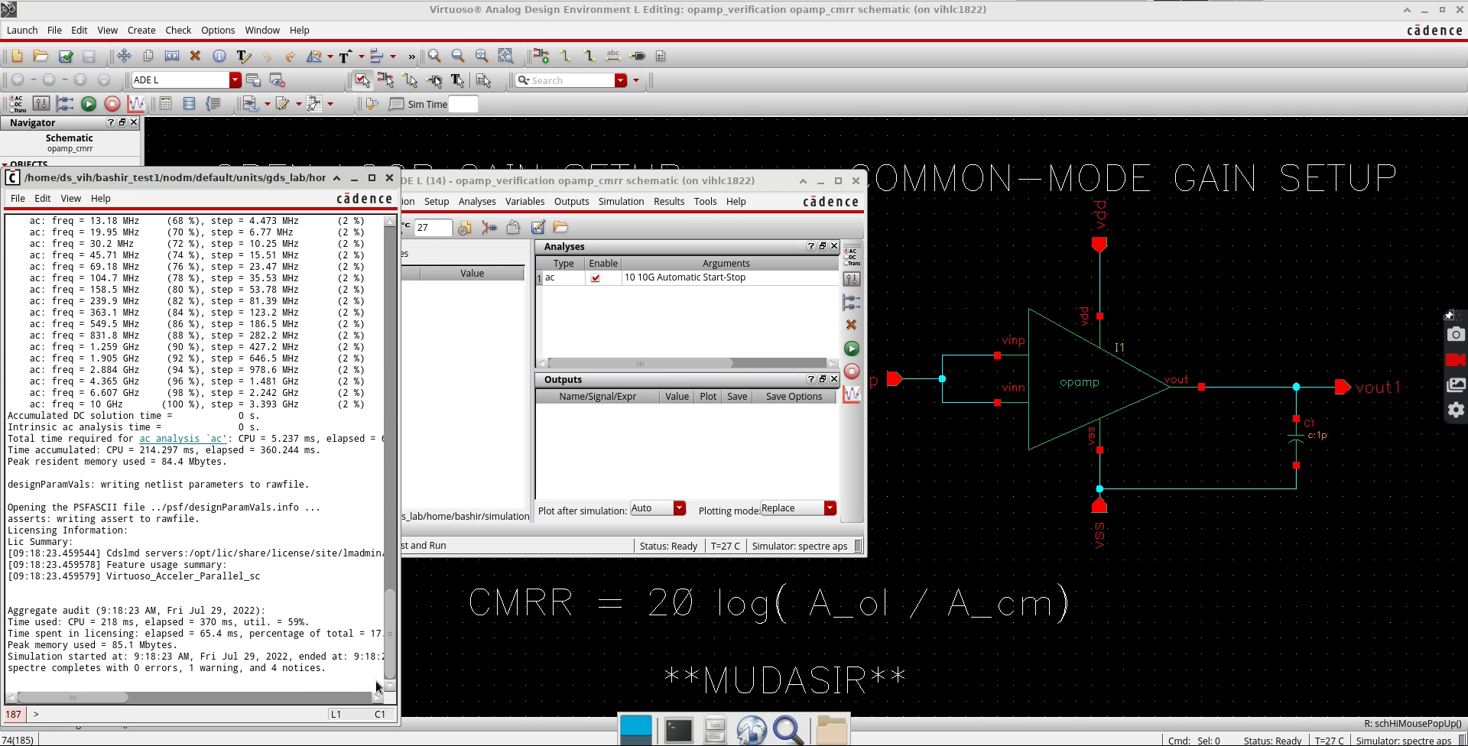
left_click(694, 318)
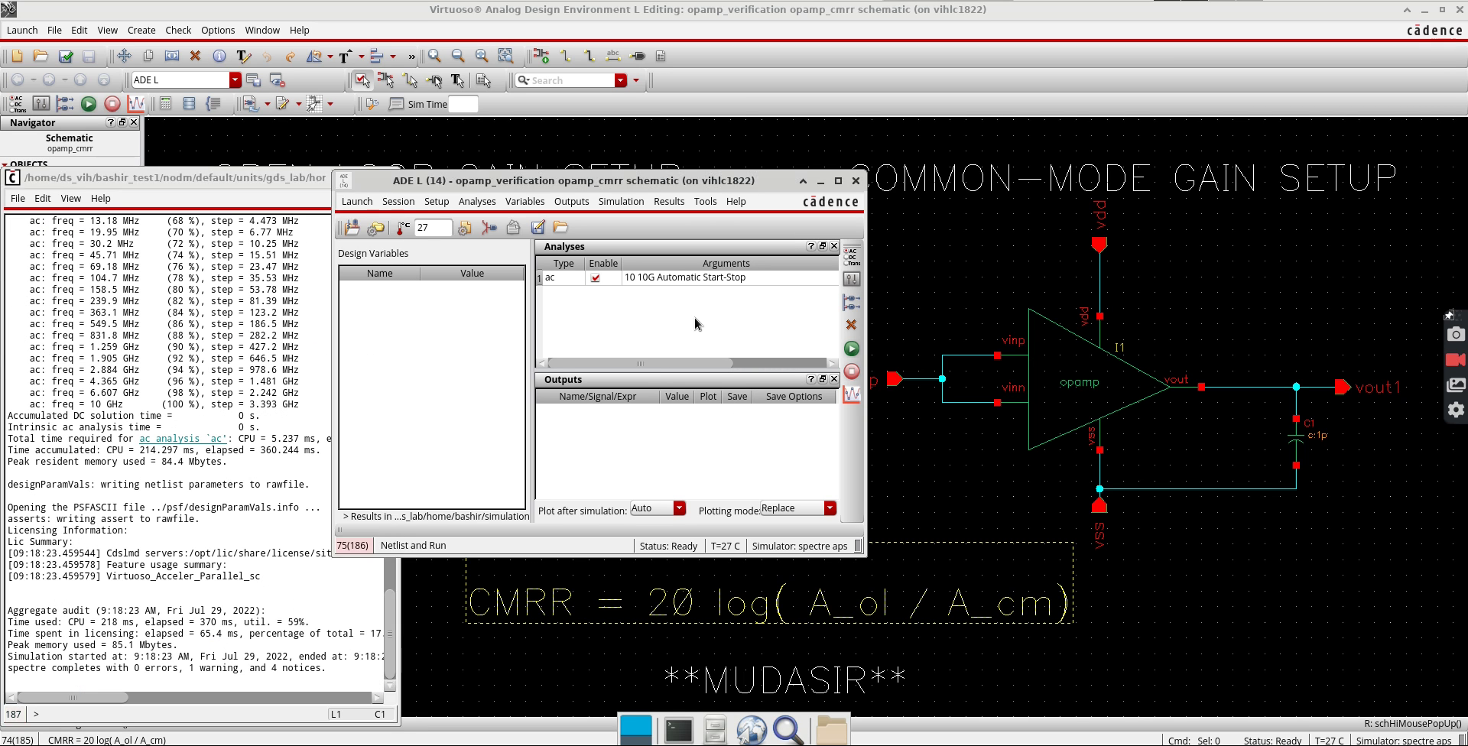
left_click(694, 318)
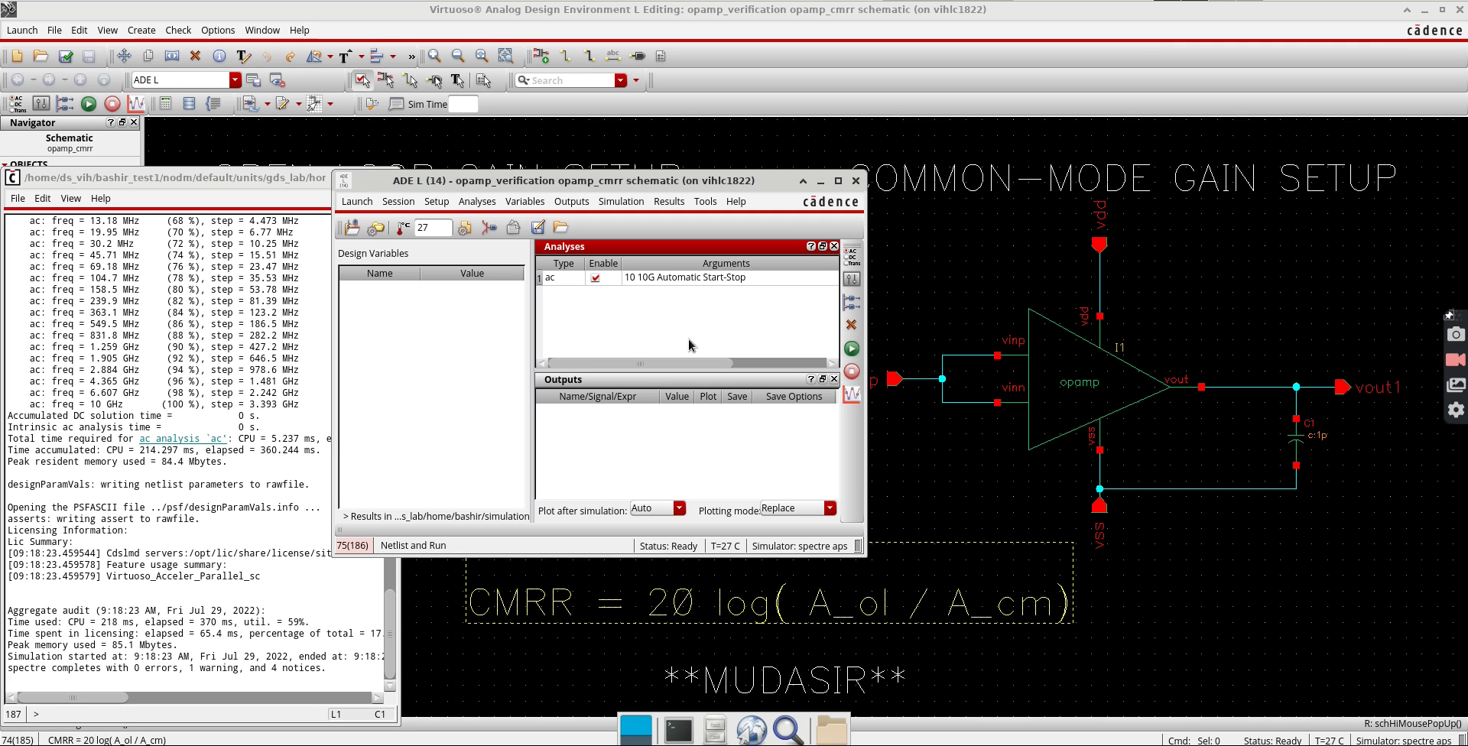
In the calculator, build VF("/vout")/VF("/vinp") and push it onto the stack.
left_click(704, 203)
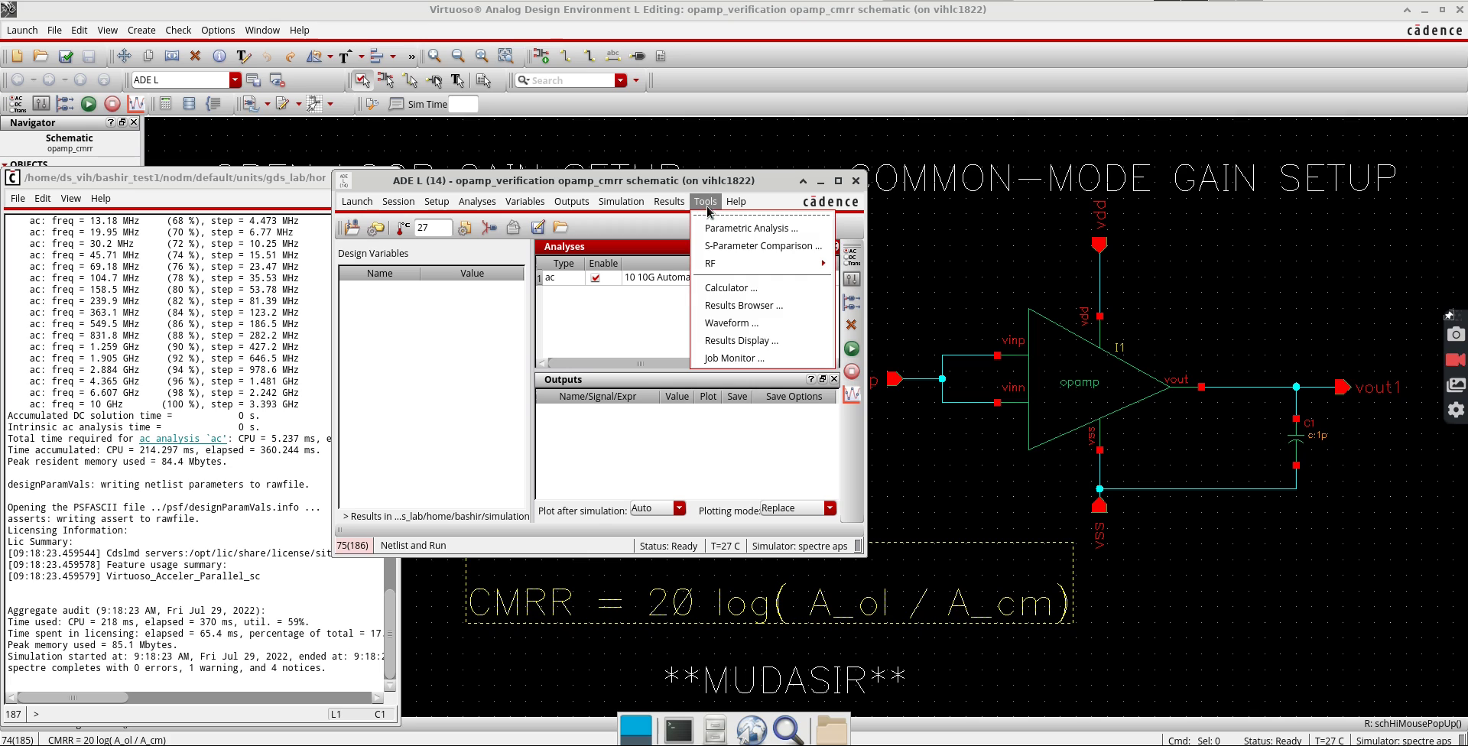
left_click(738, 290)
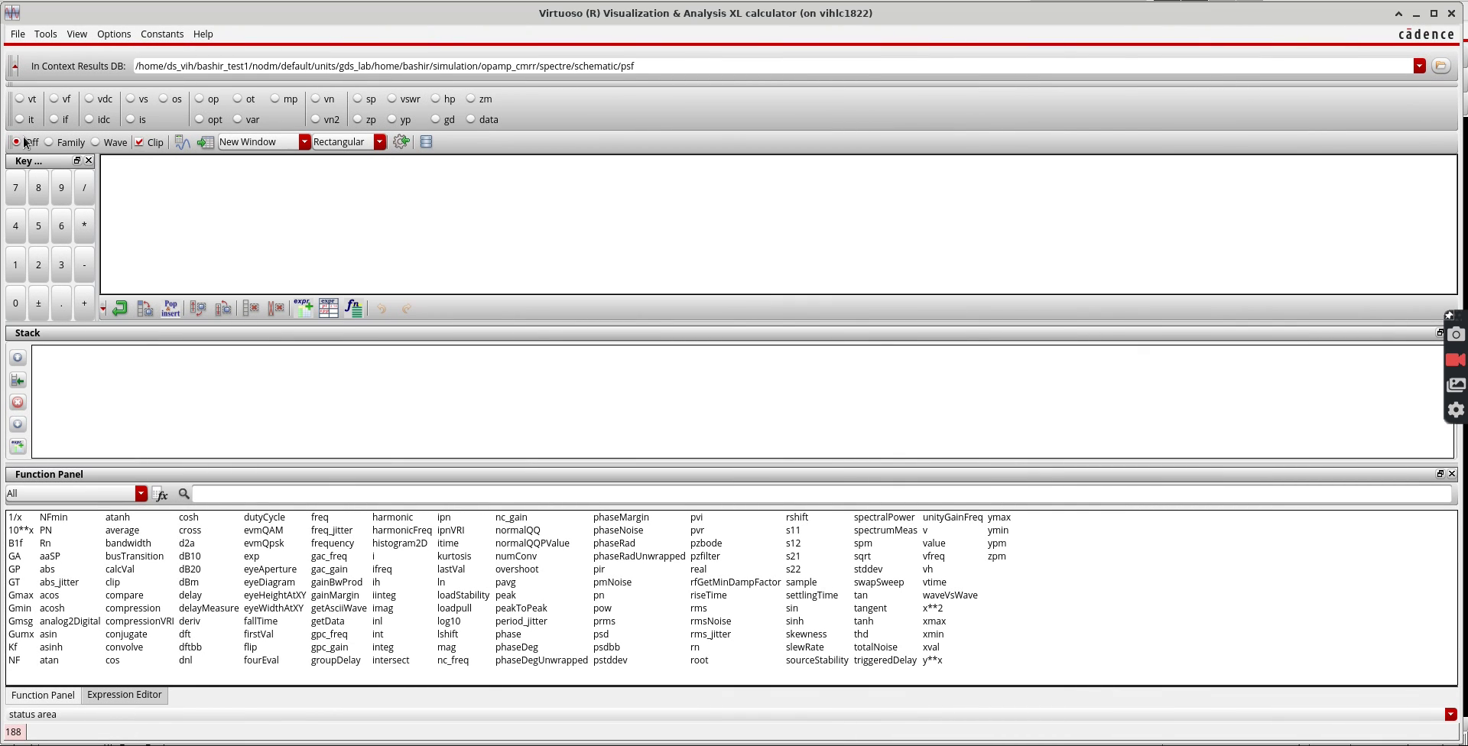
left_click(59, 100)
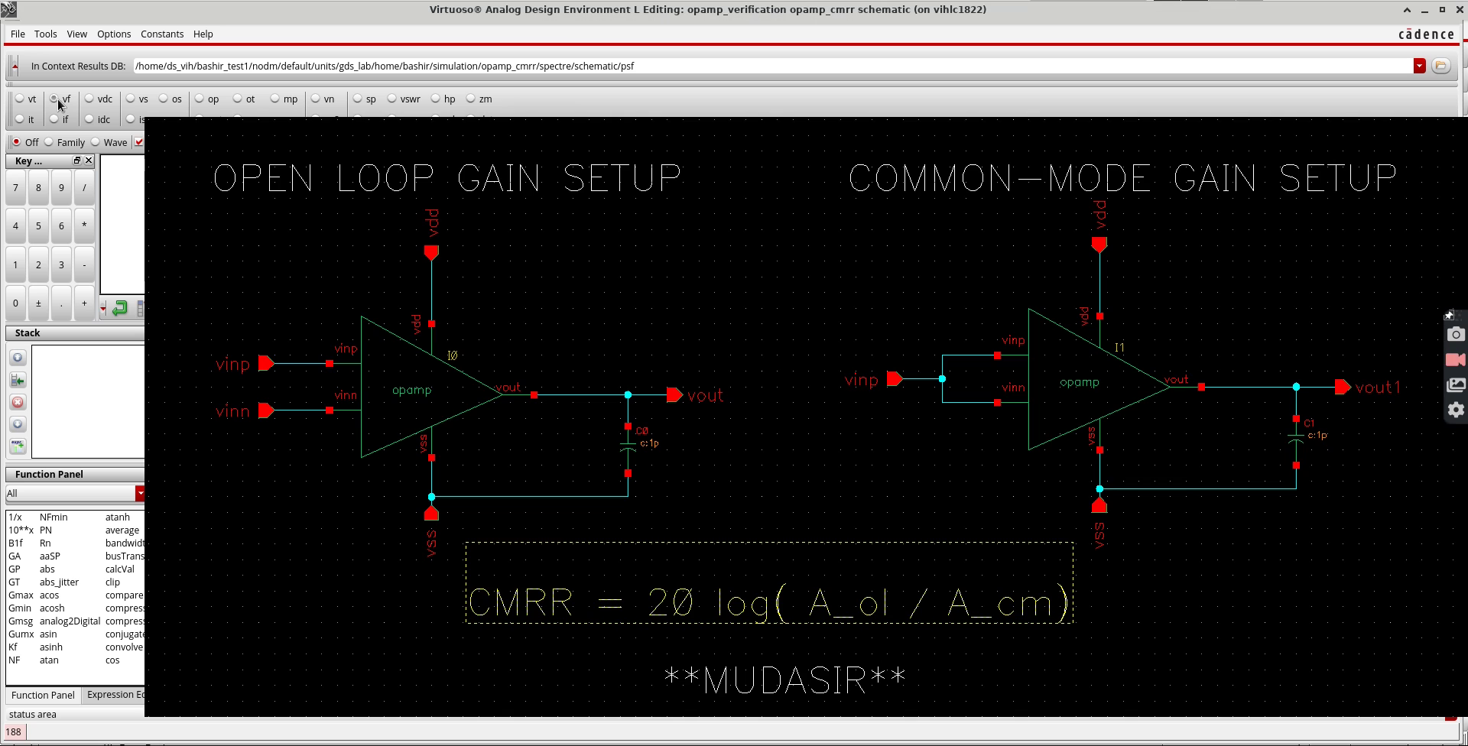
left_click(579, 397)
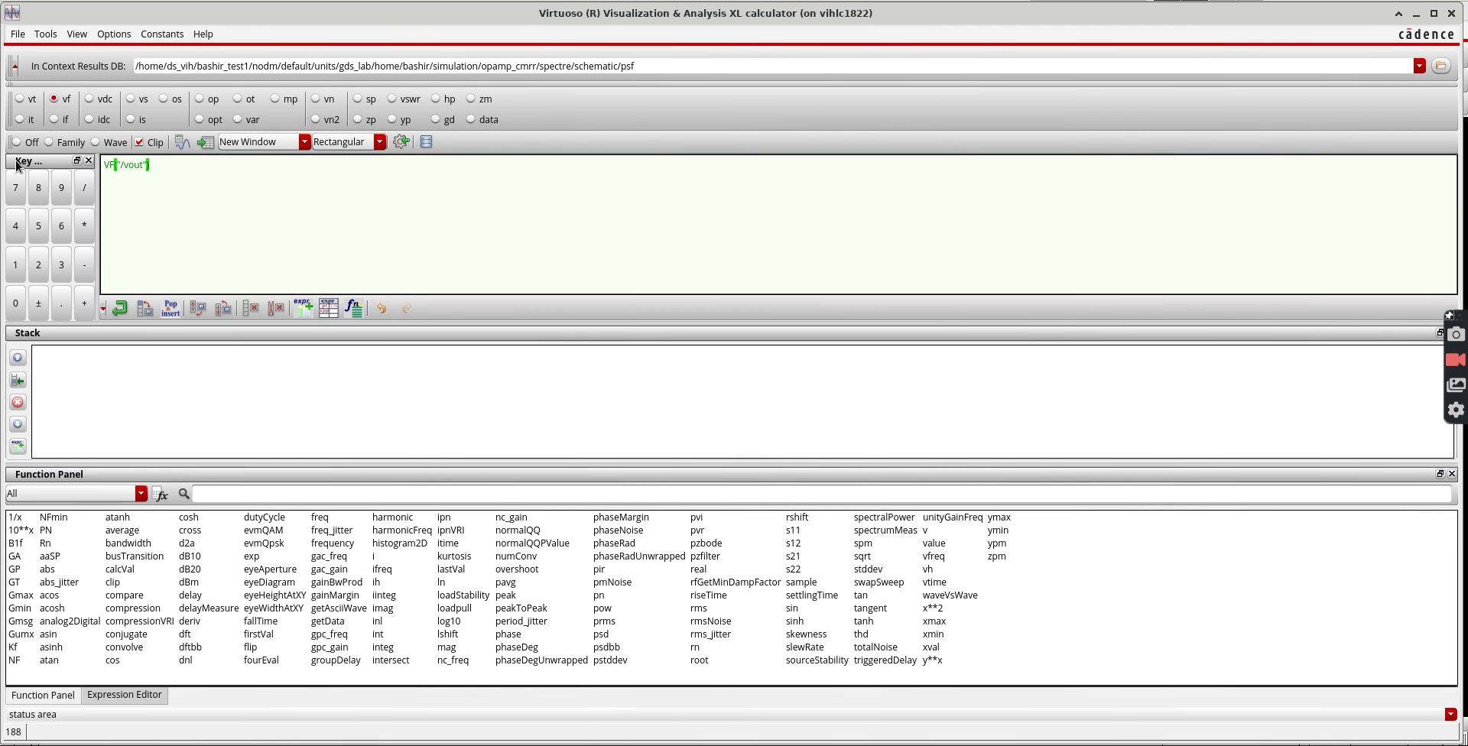
left_click(17, 142)
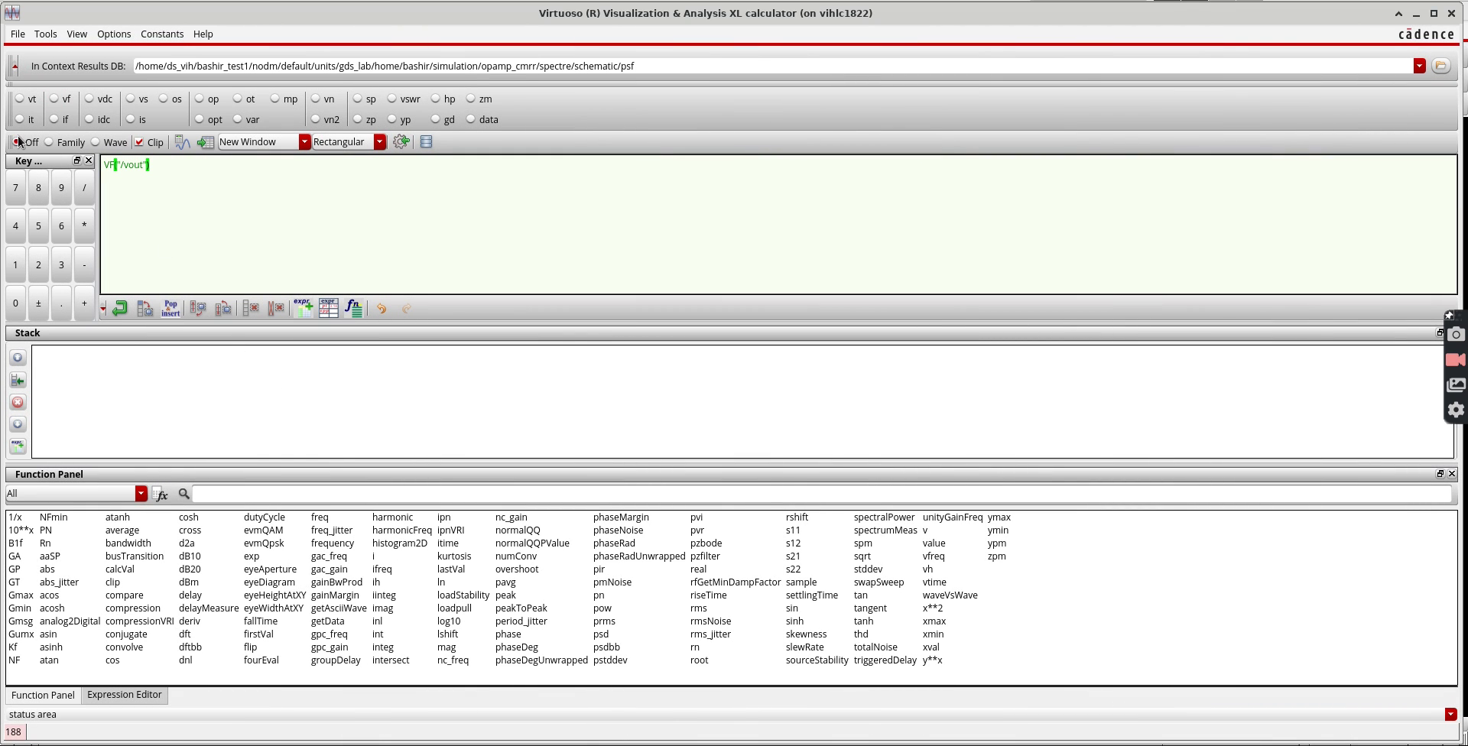
left_click(56, 98)
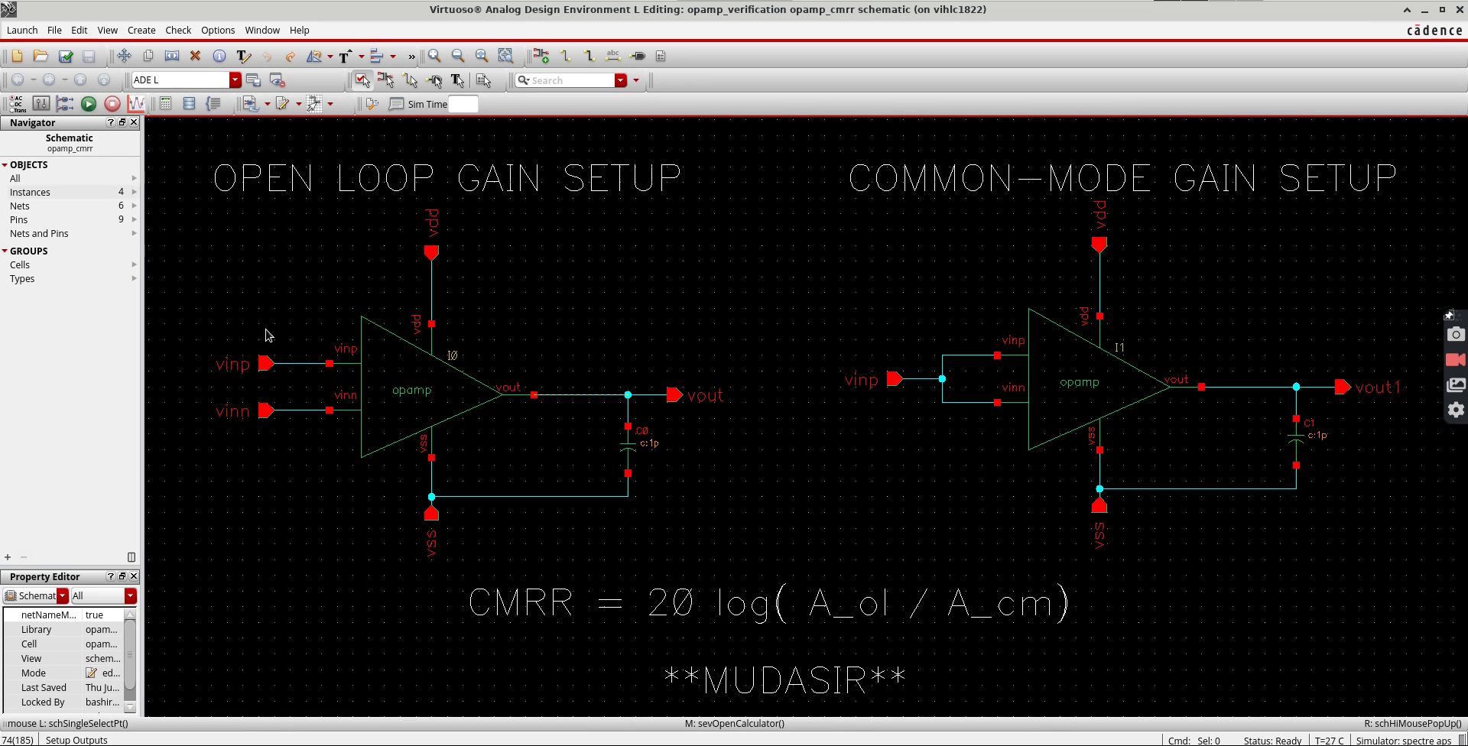
left_click(294, 369)
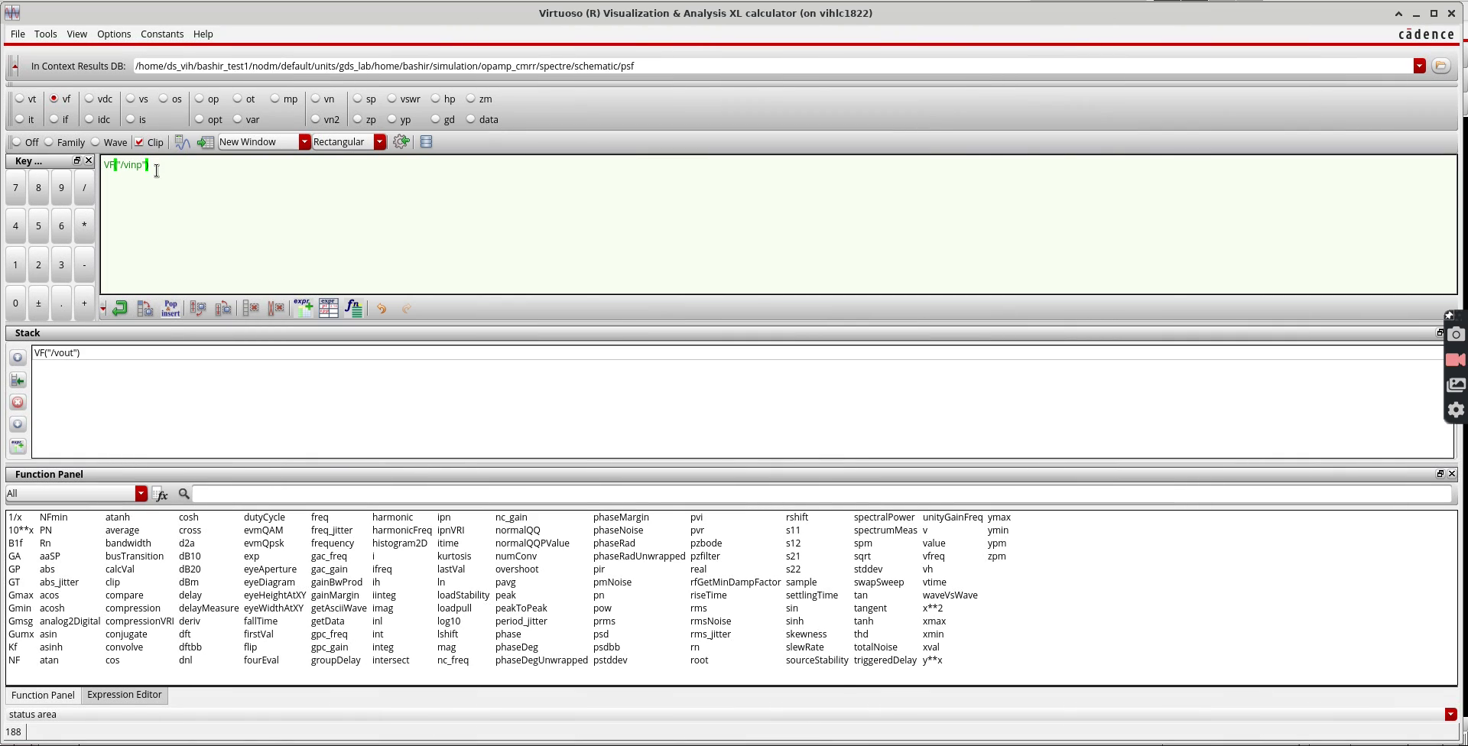
left_click(89, 186)
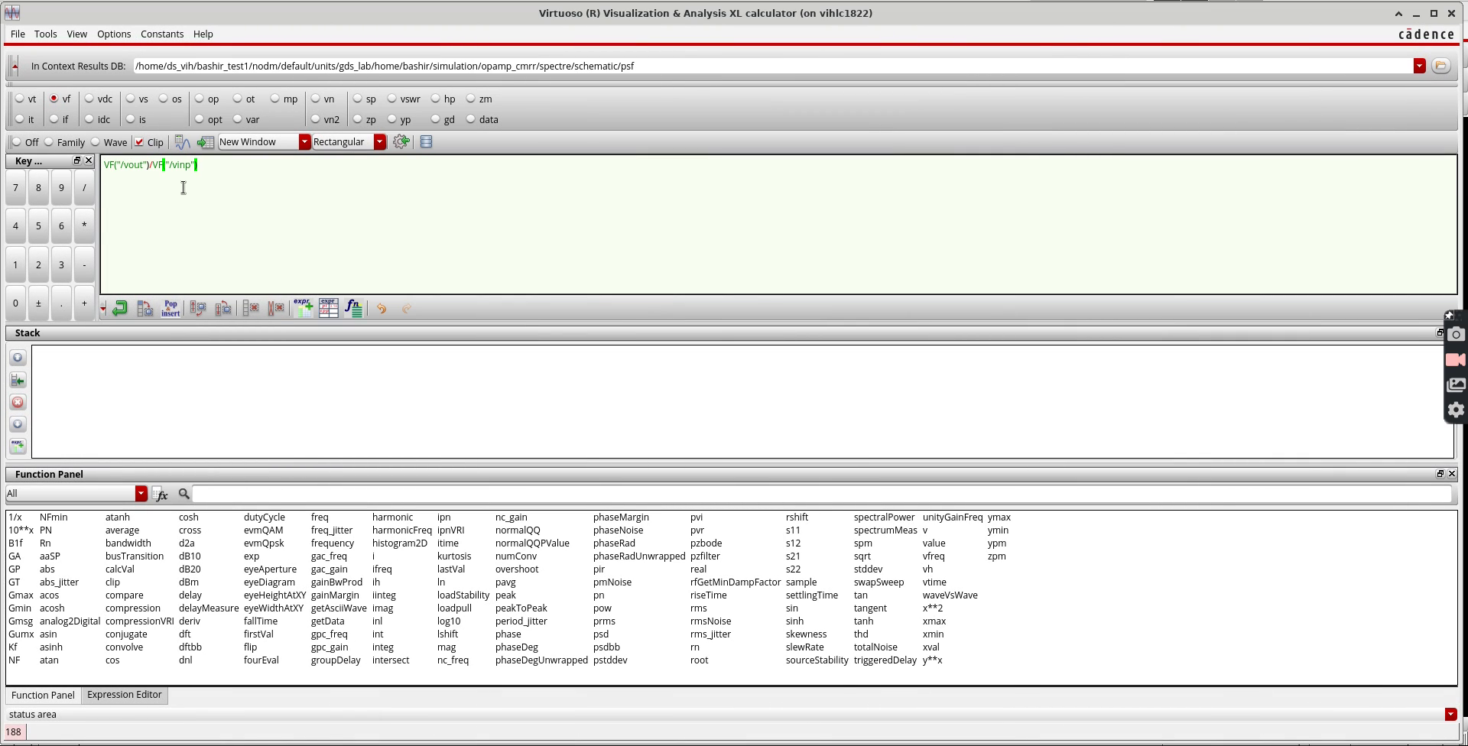
left_click(123, 310)
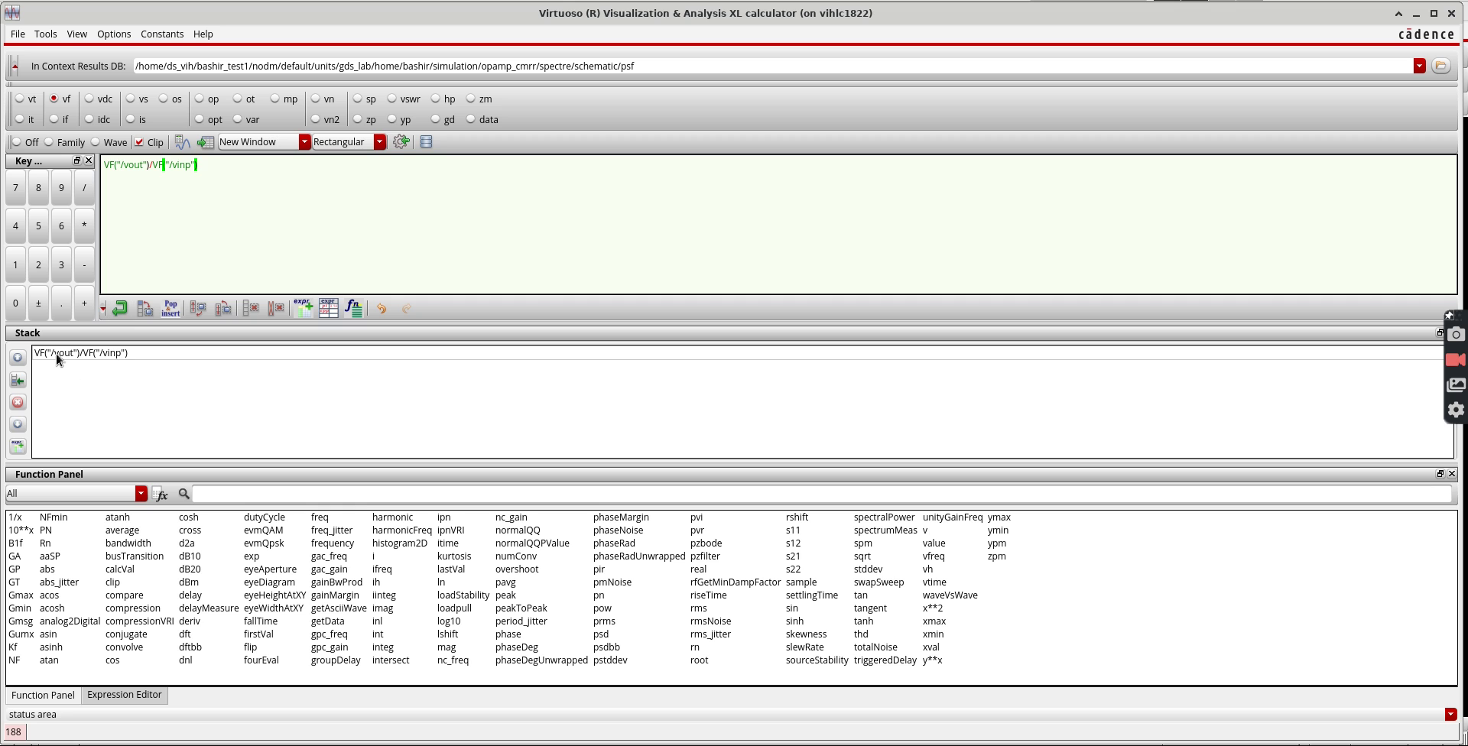
Divide it by the common-mode gain VF("/vout1")/VF("/vinp") to form the gain ratio.
left_click(21, 144)
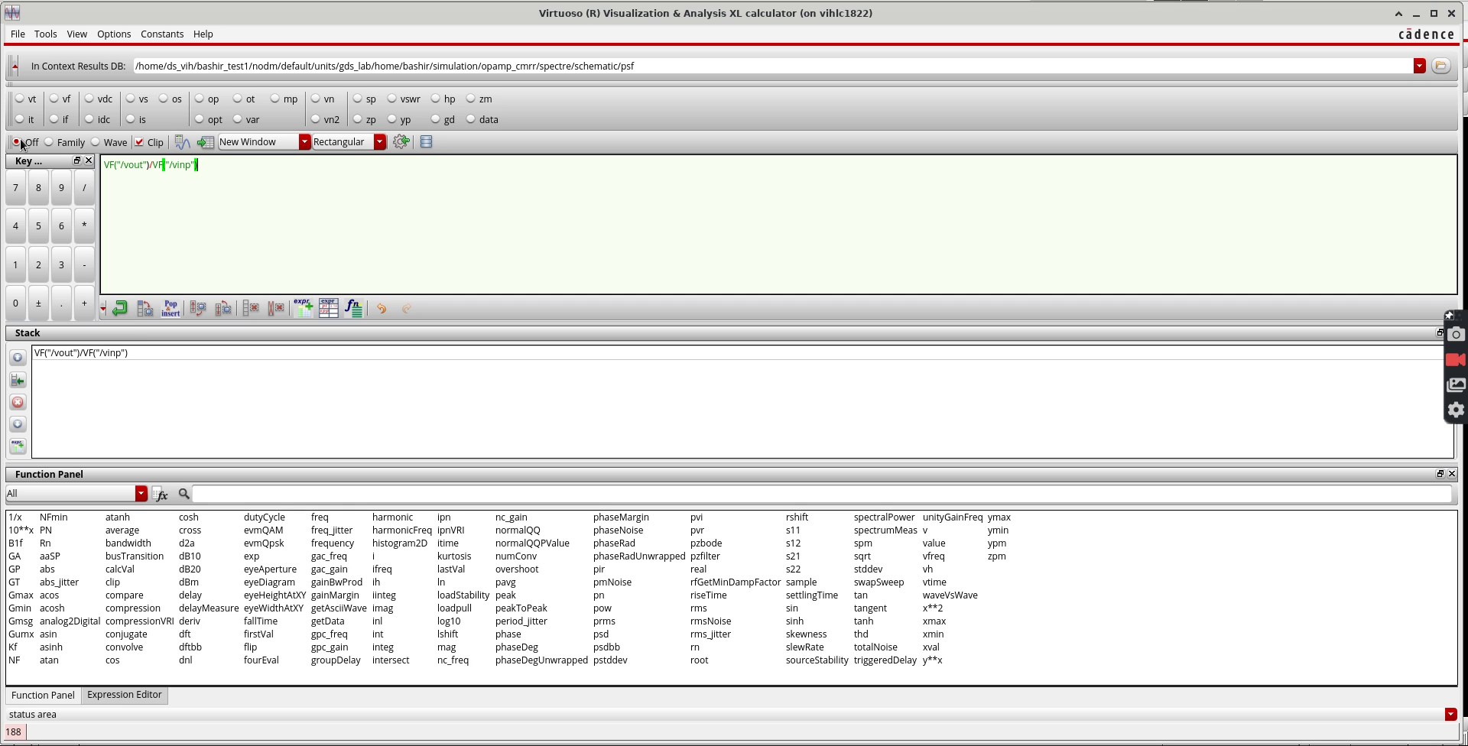
left_click(60, 100)
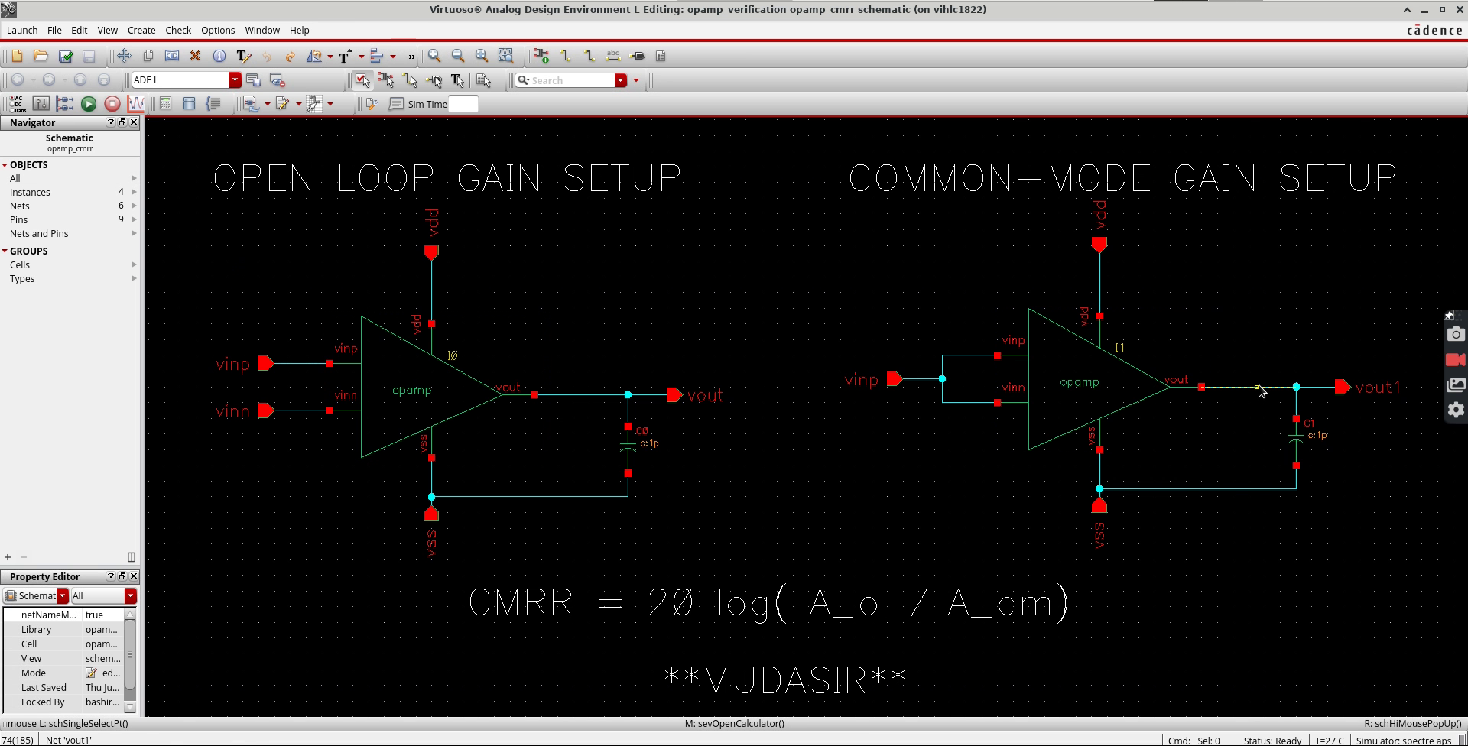
left_click(1245, 389)
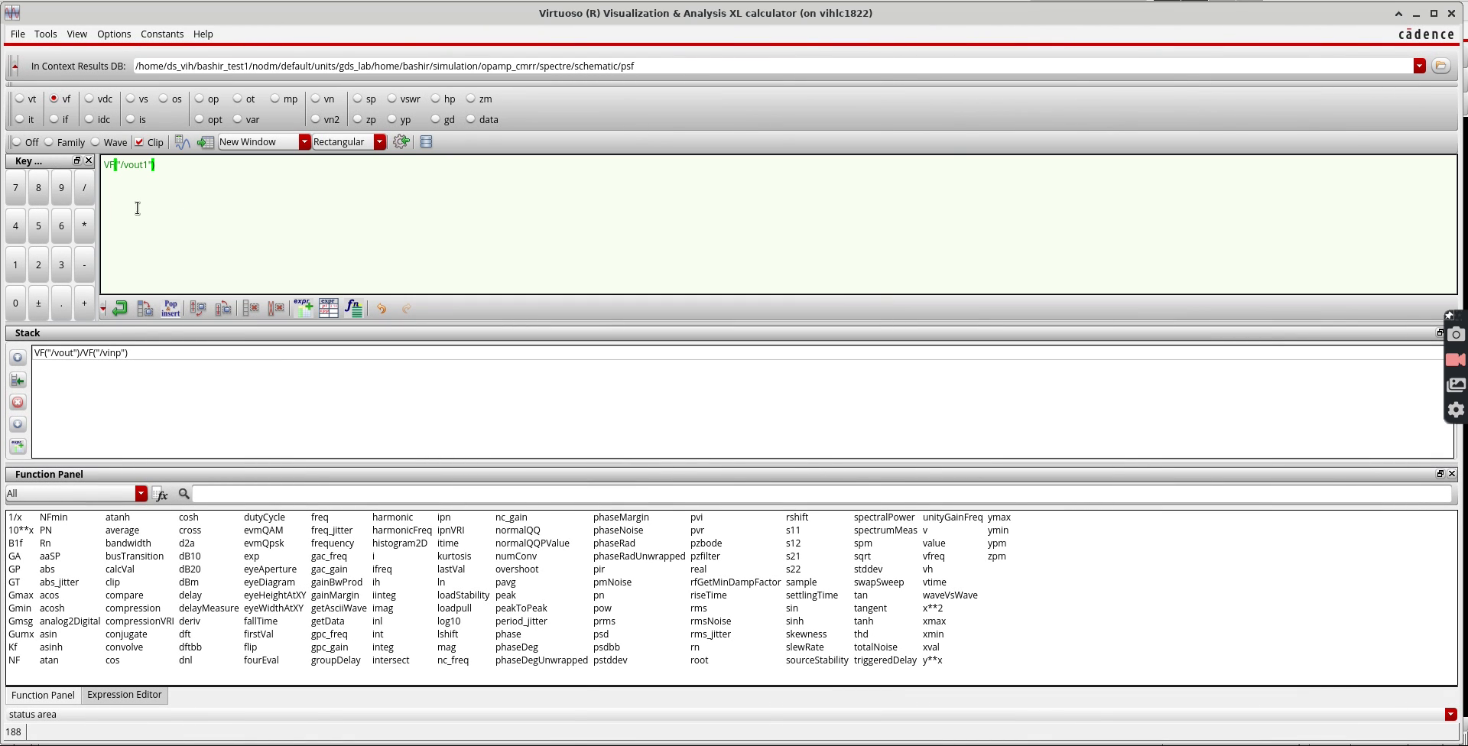
left_click(32, 143)
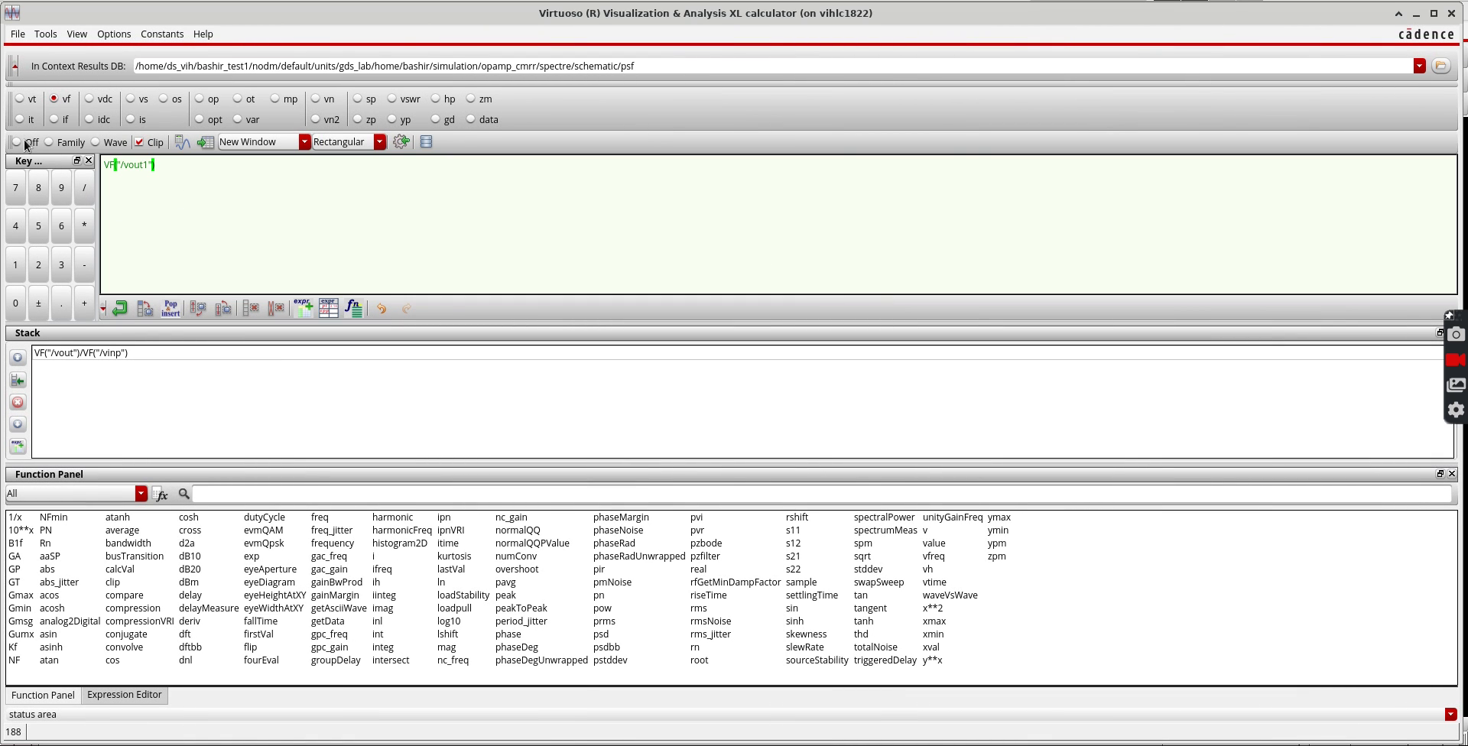
left_click(55, 99)
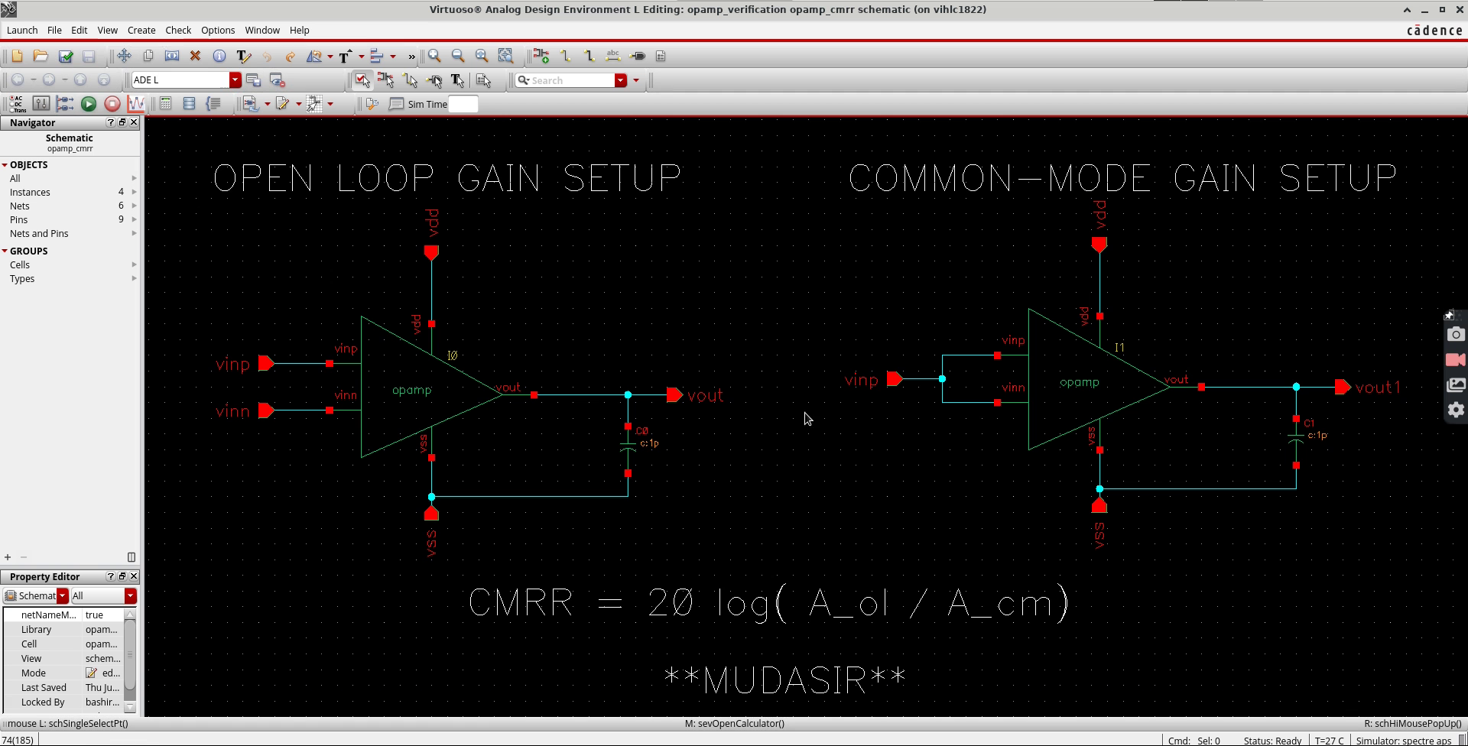
left_click(967, 357)
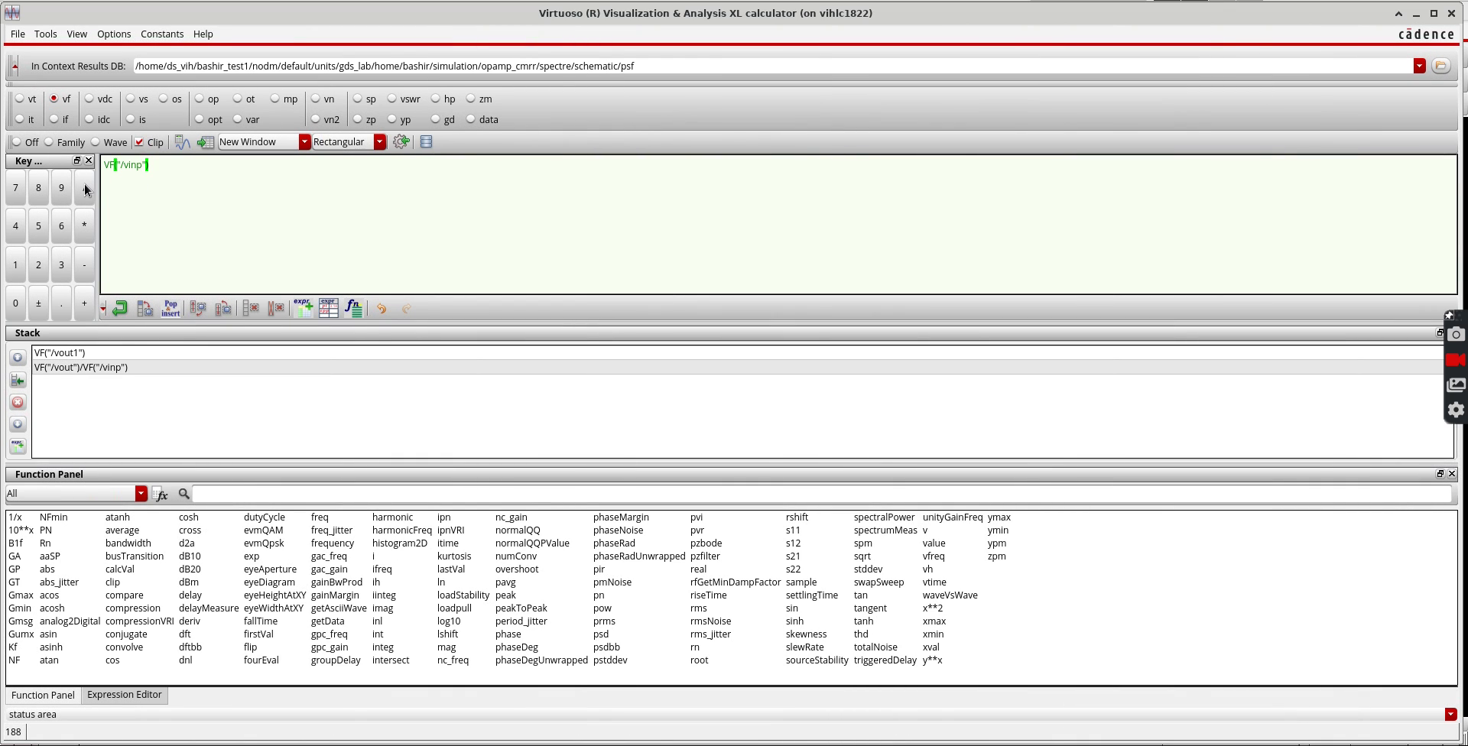
left_click(84, 188)
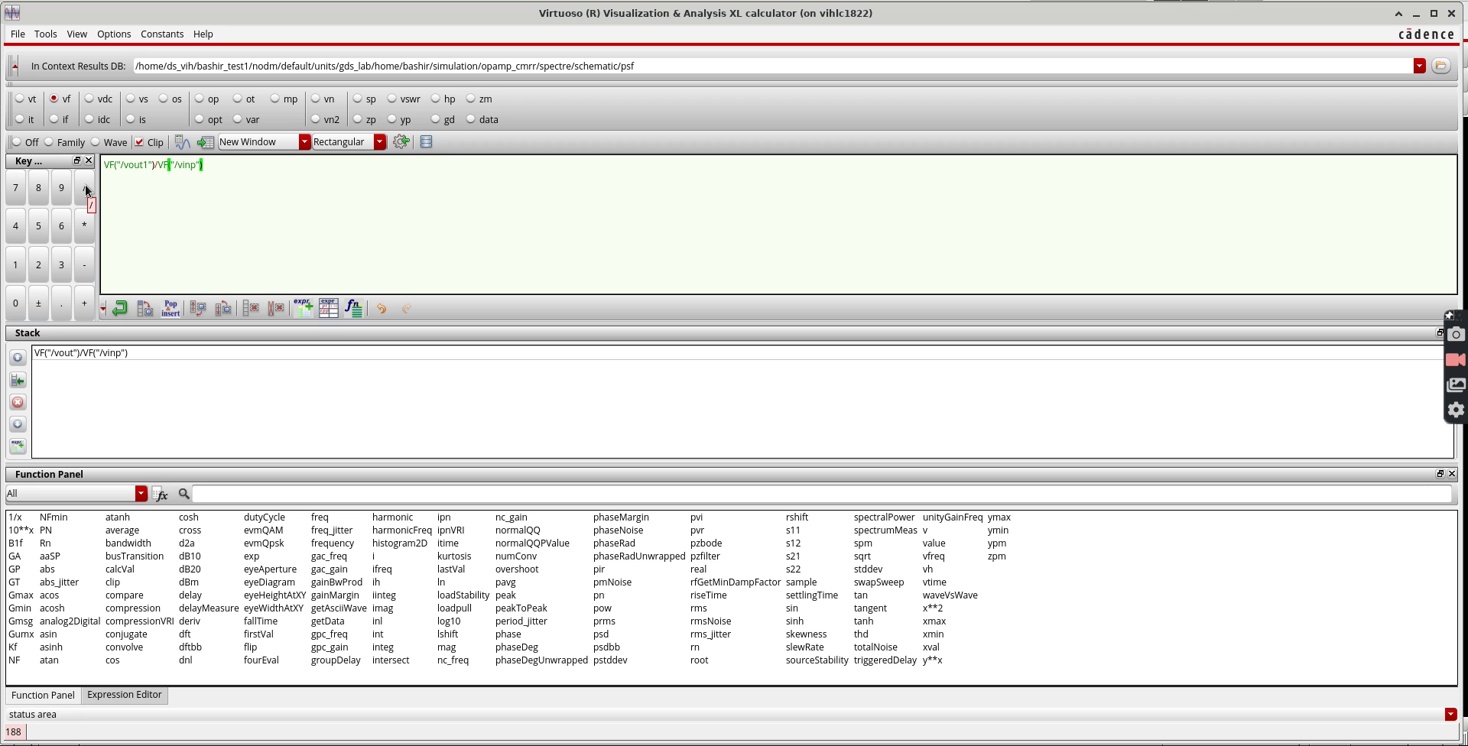
left_click(85, 189)
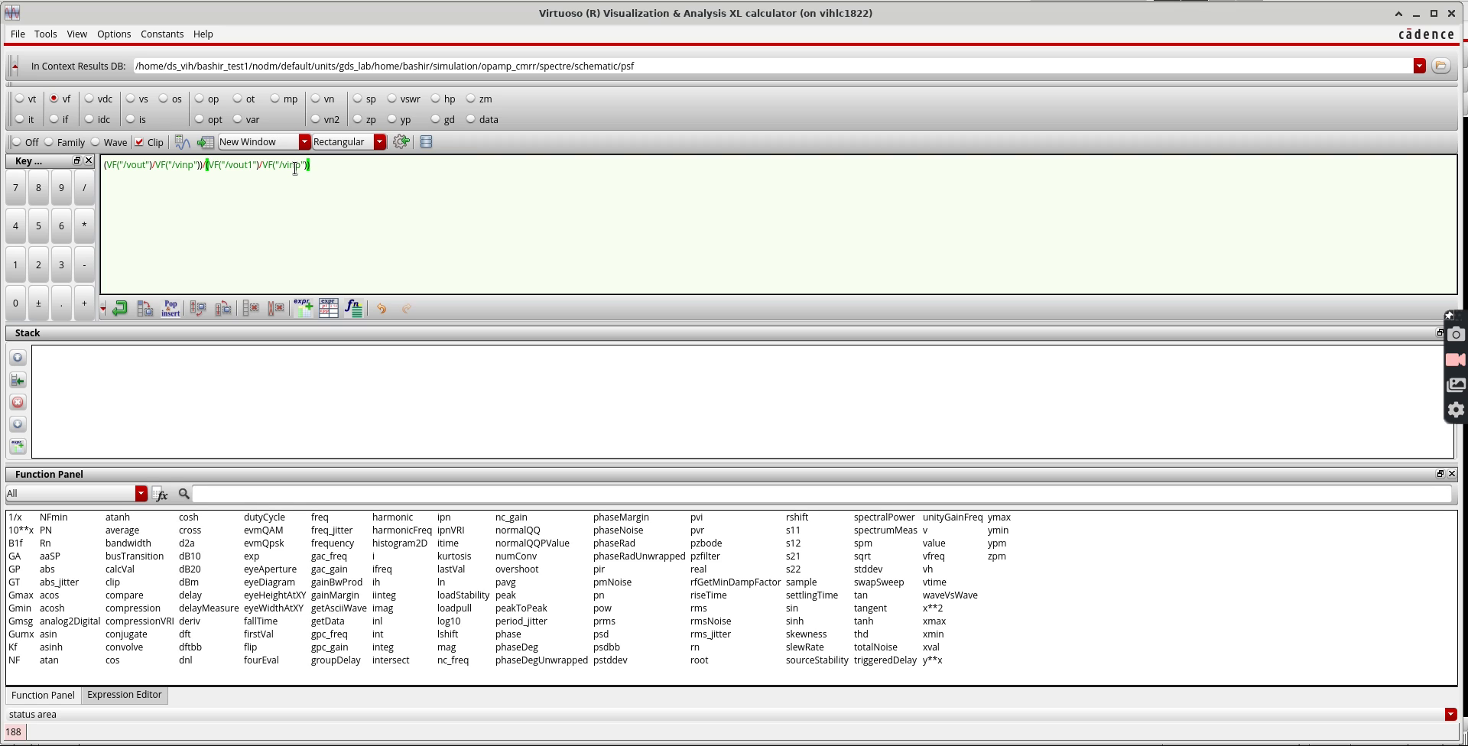
Wrap the gain ratio in dB20 and tabulate it, showing about 100.2 dB at low frequency.
left_click(269, 486)
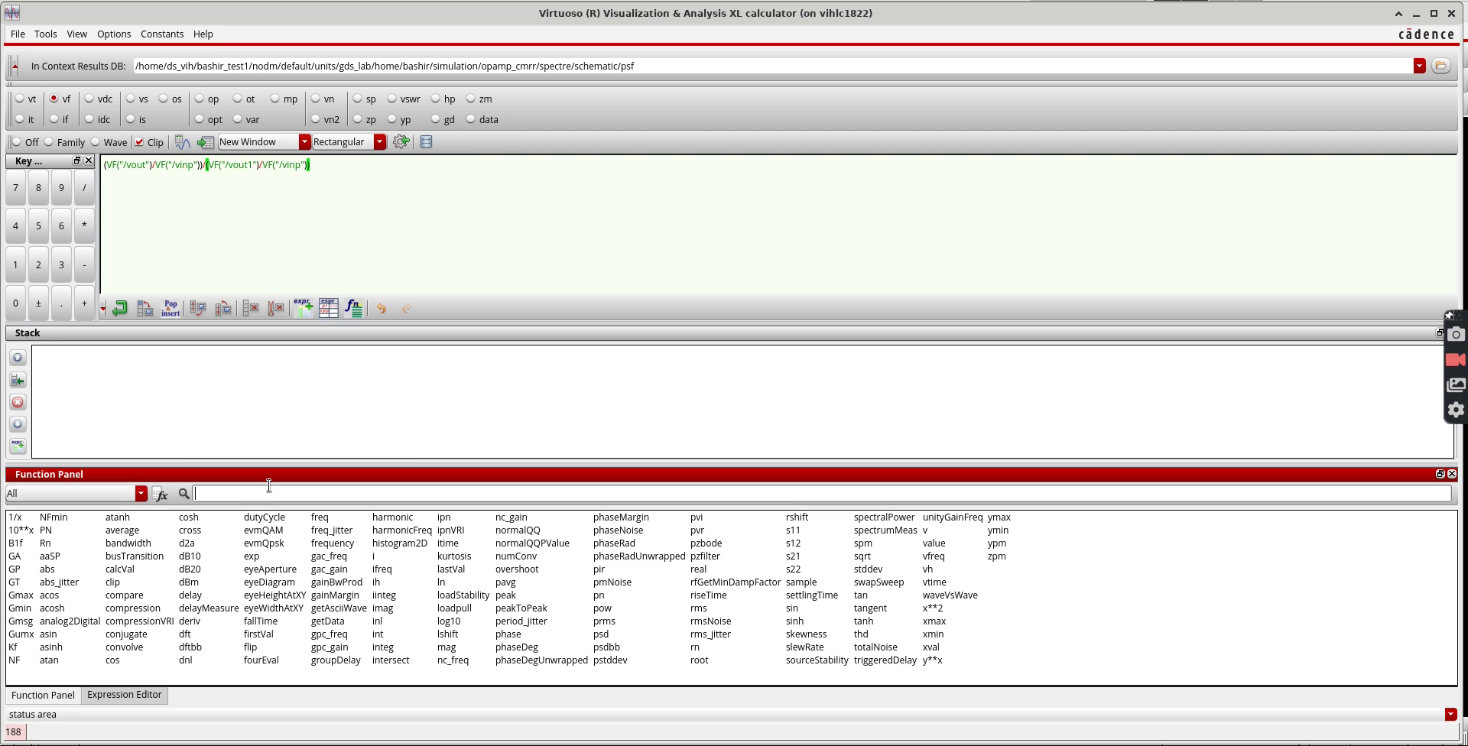
type("20")
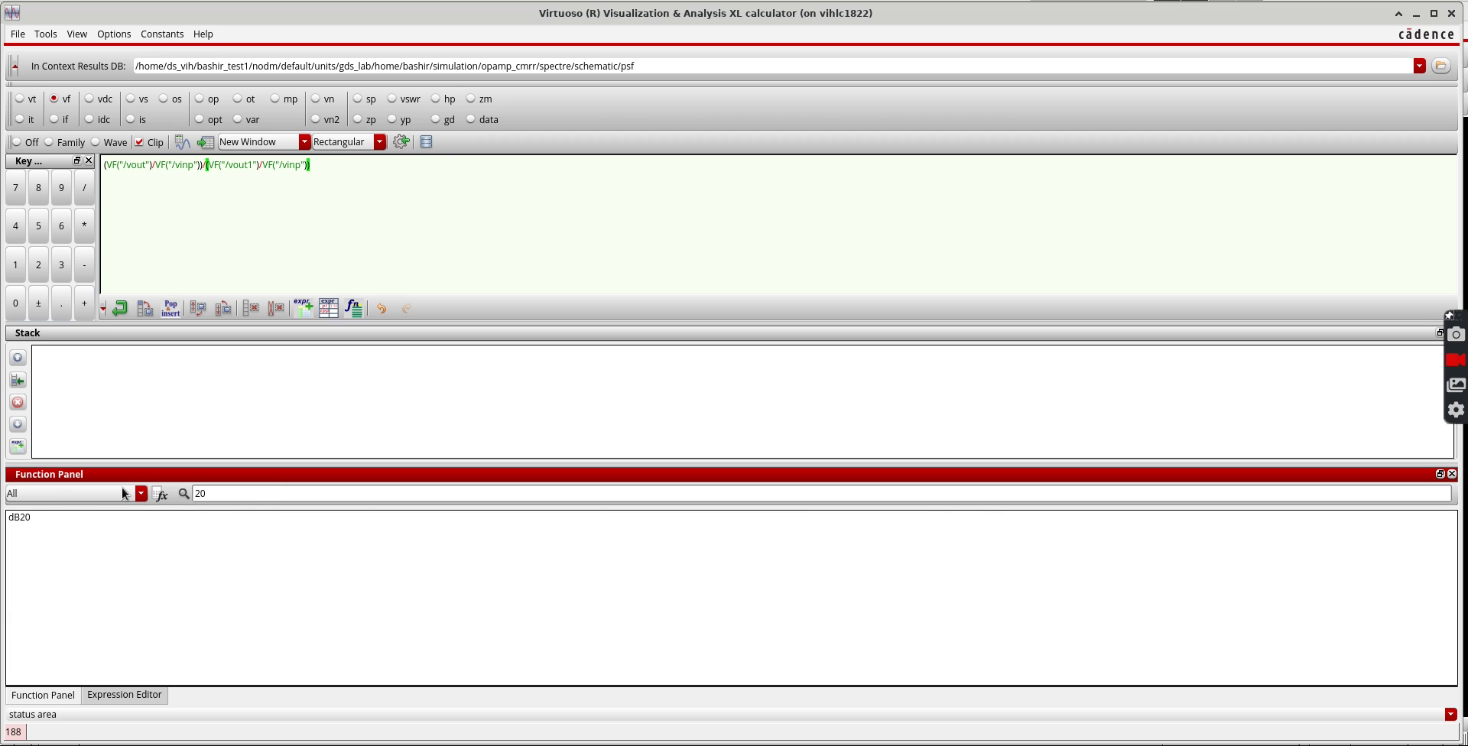
double_click(31, 518)
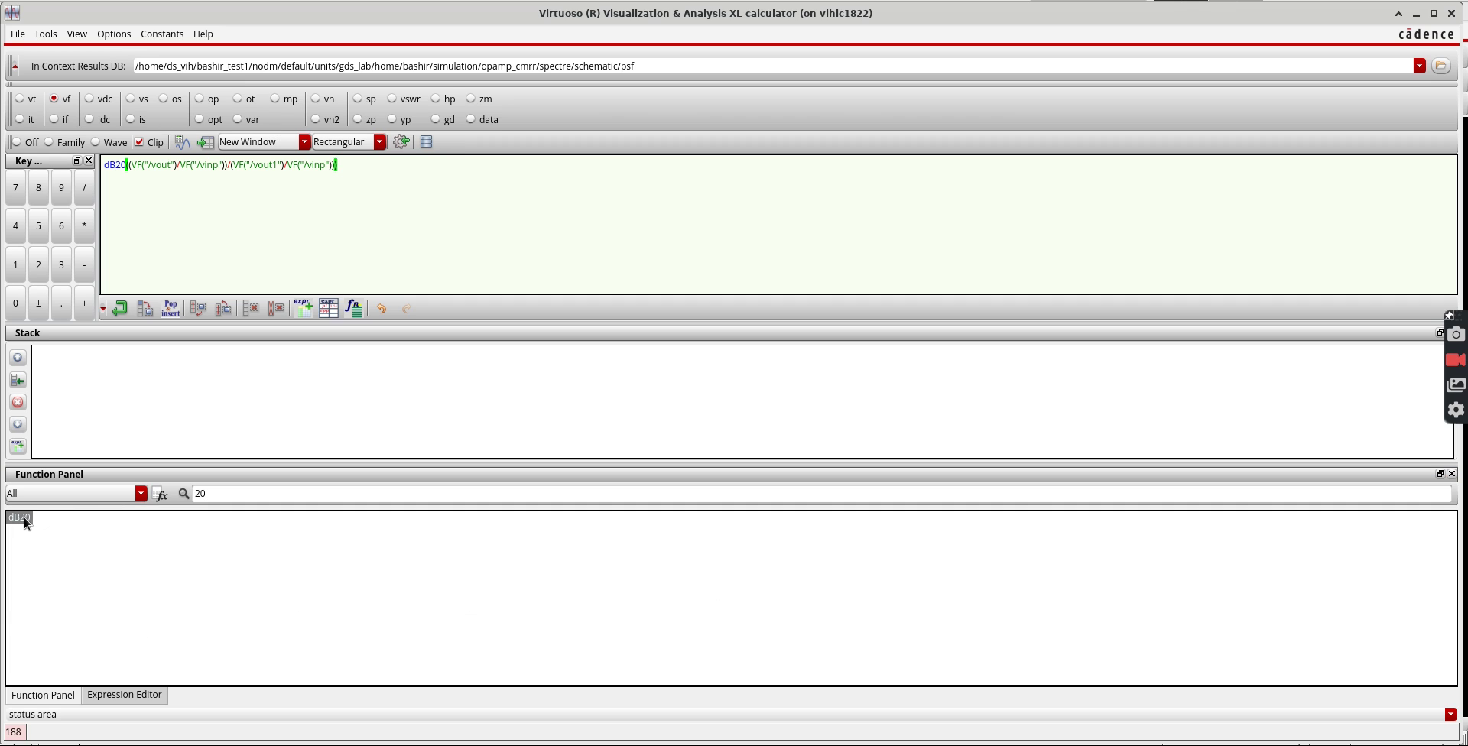
left_click(205, 142)
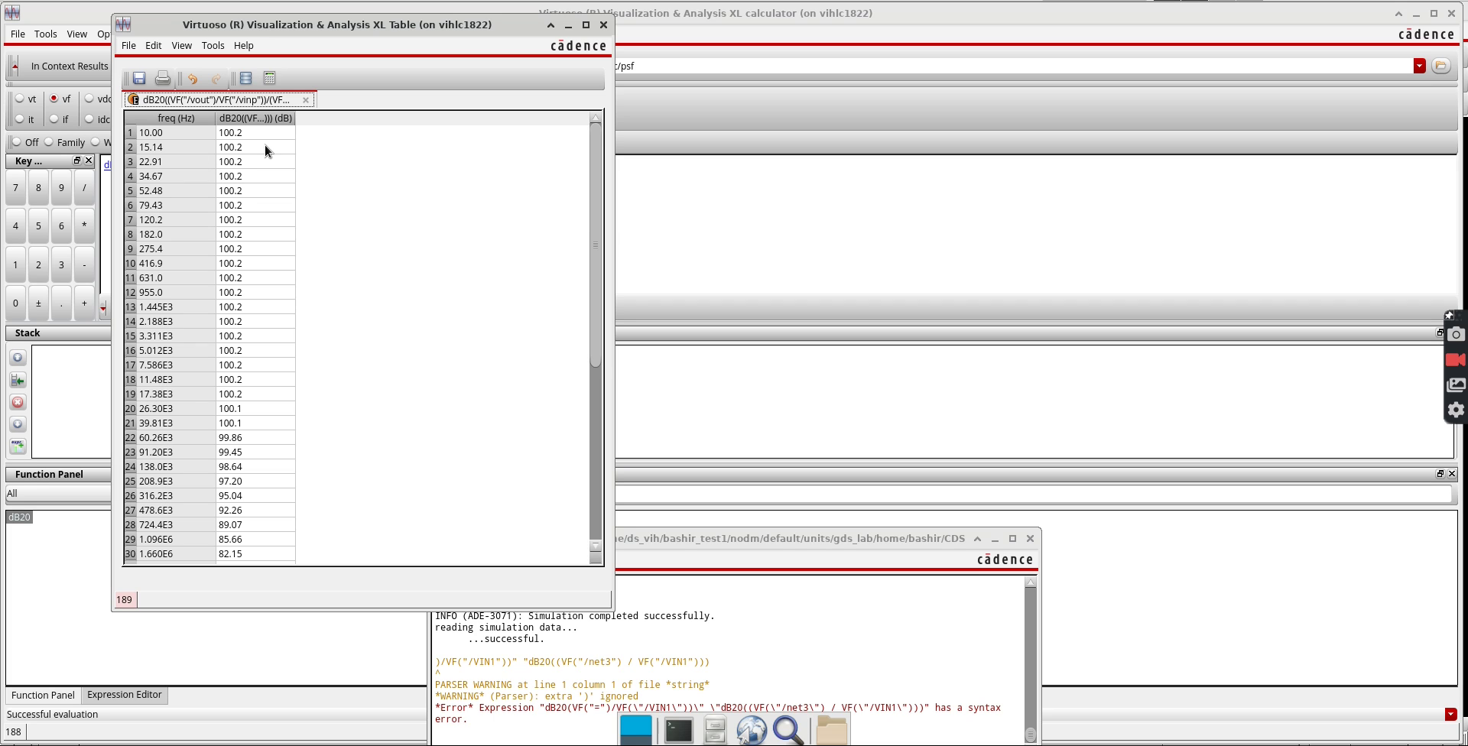
left_click(568, 29)
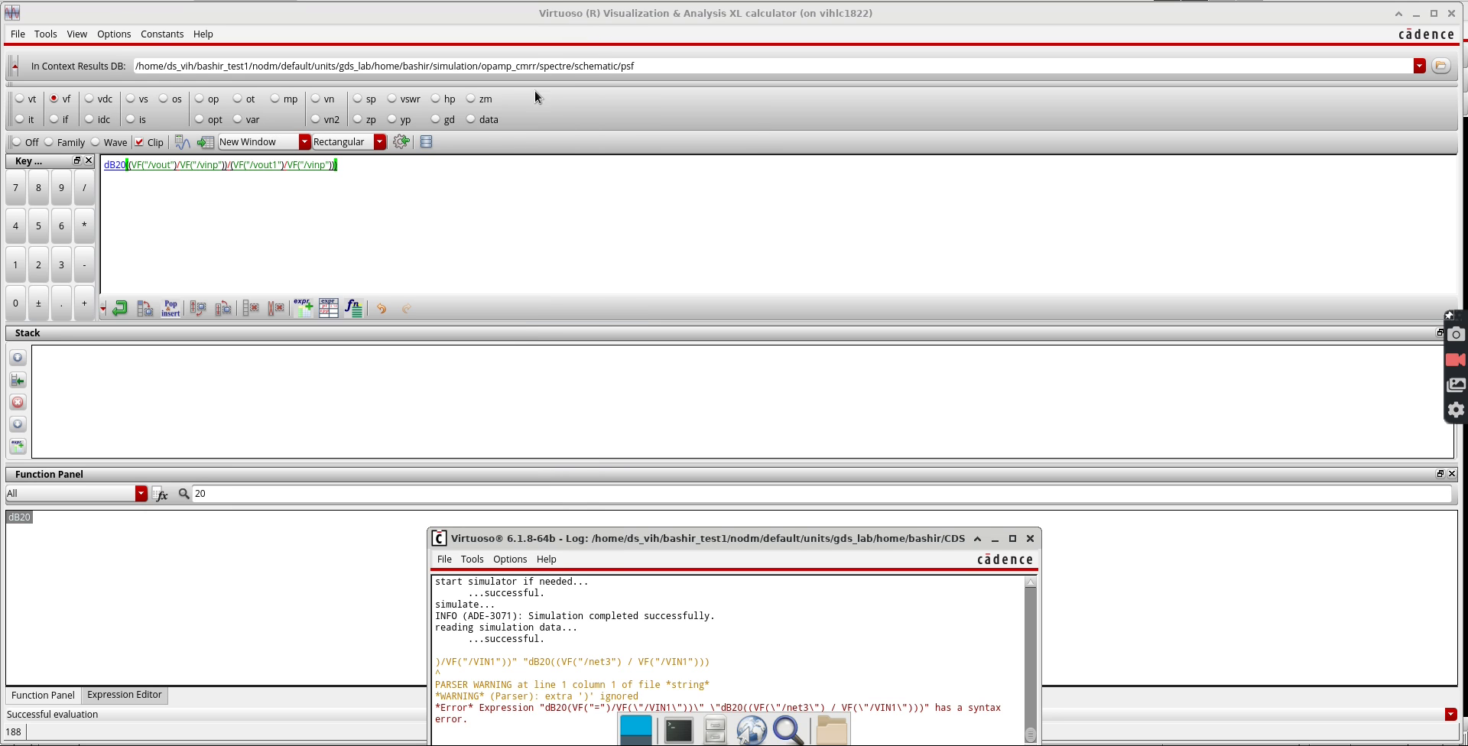
left_click(181, 142)
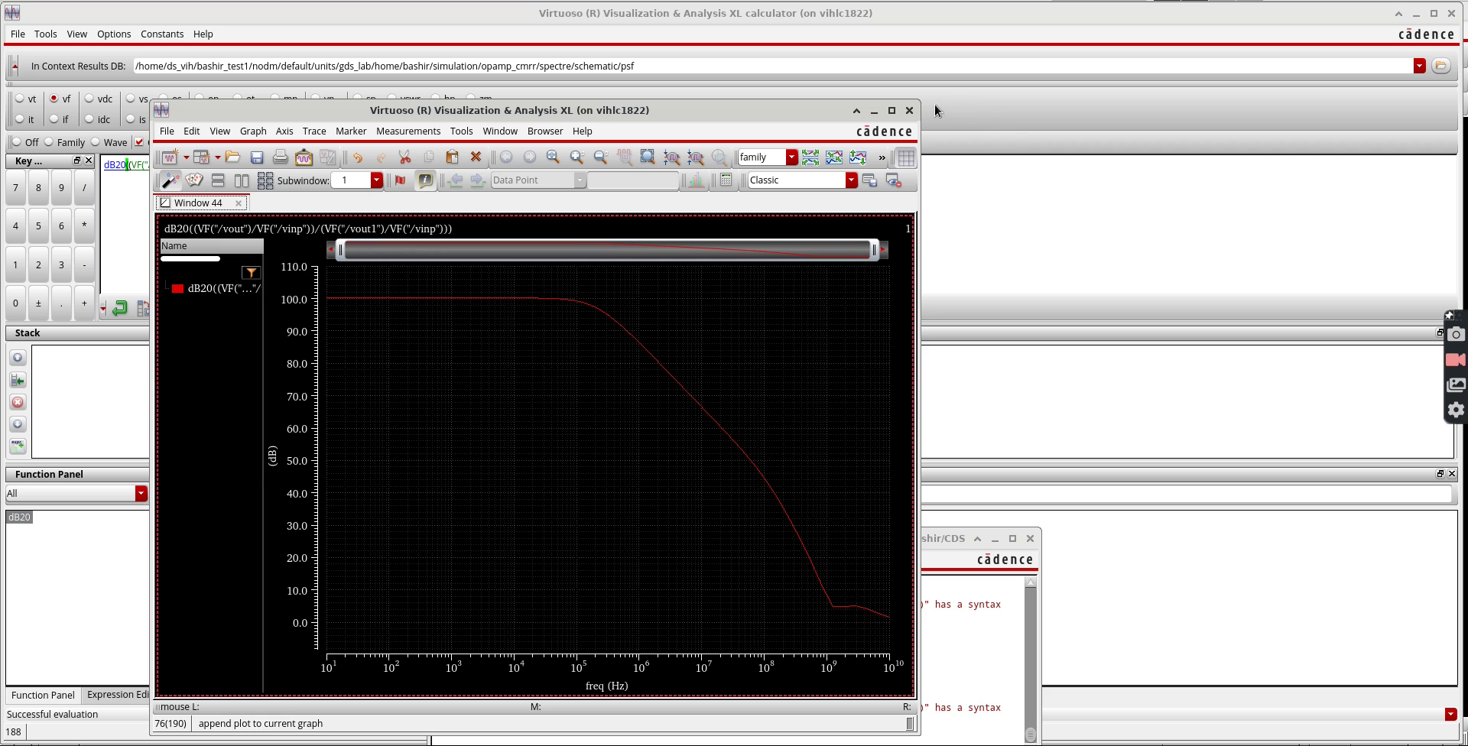
left_click(909, 110)
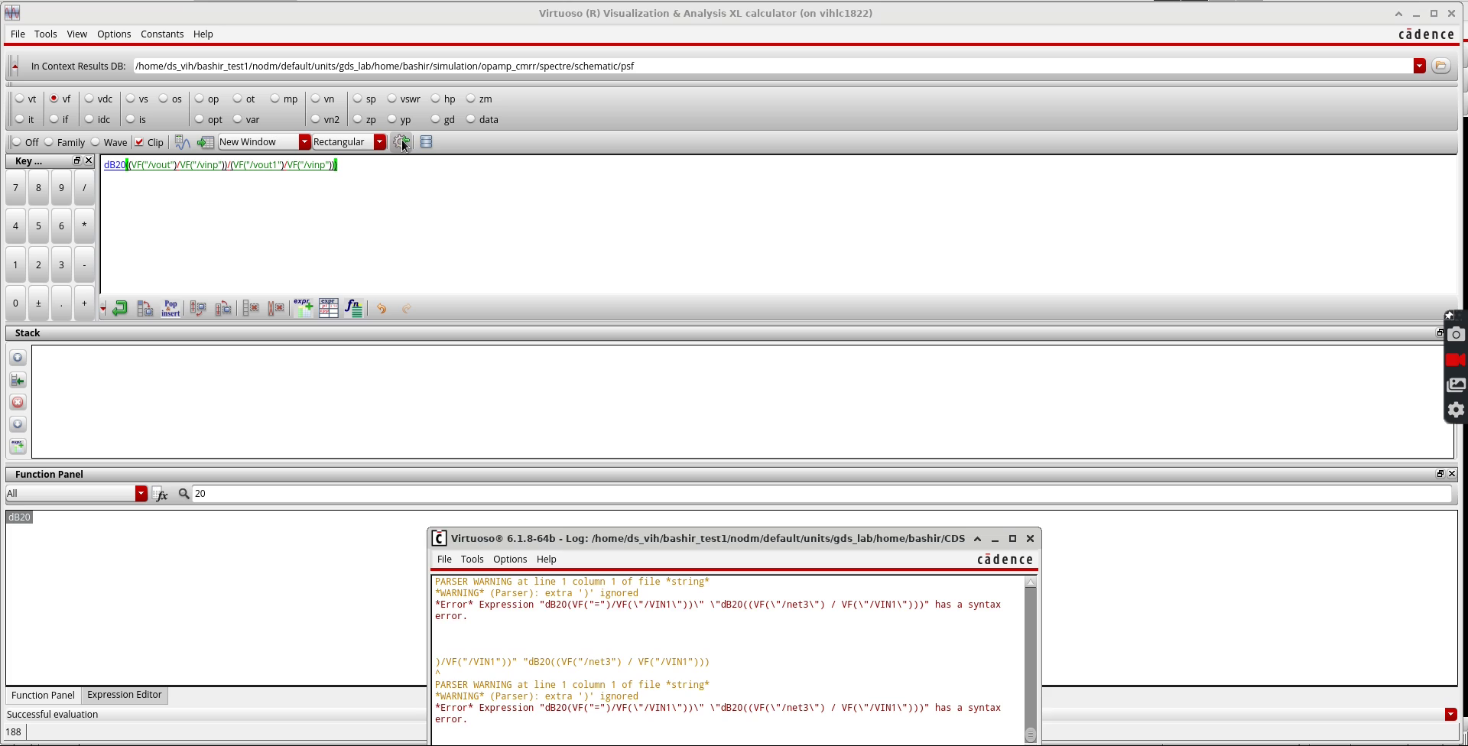
left_click(401, 141)
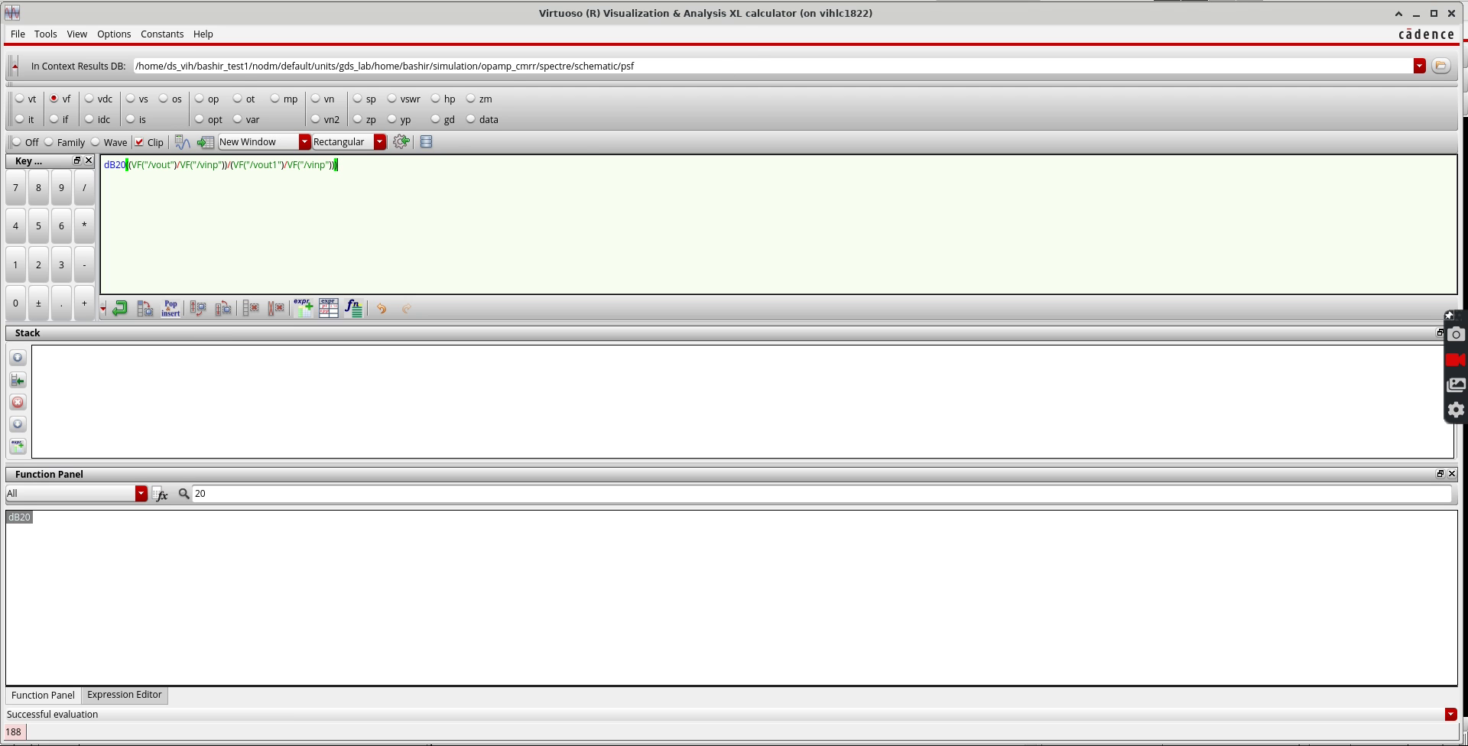
Close the dB20 results table and push the dB20 expression onto the stack.
key("alt+Tab")
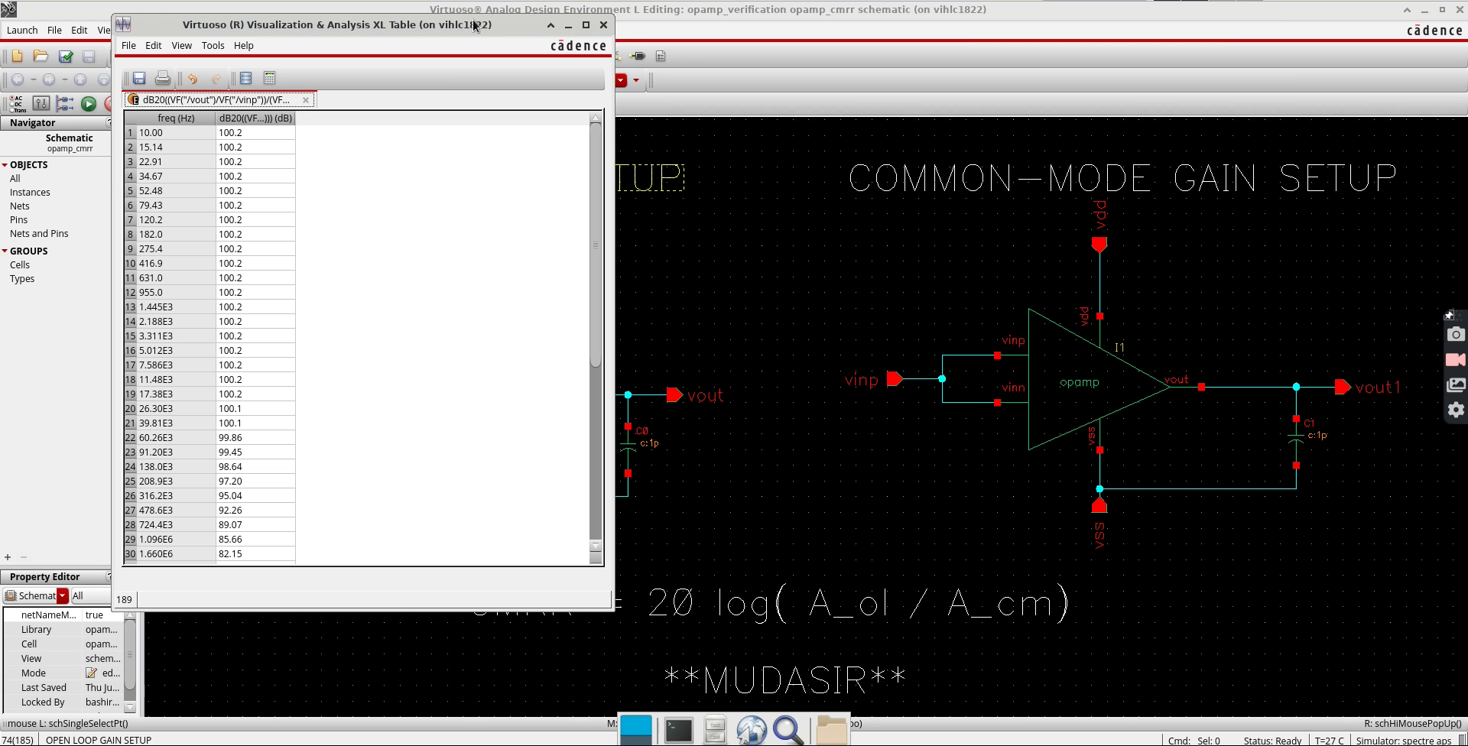
left_click(603, 24)
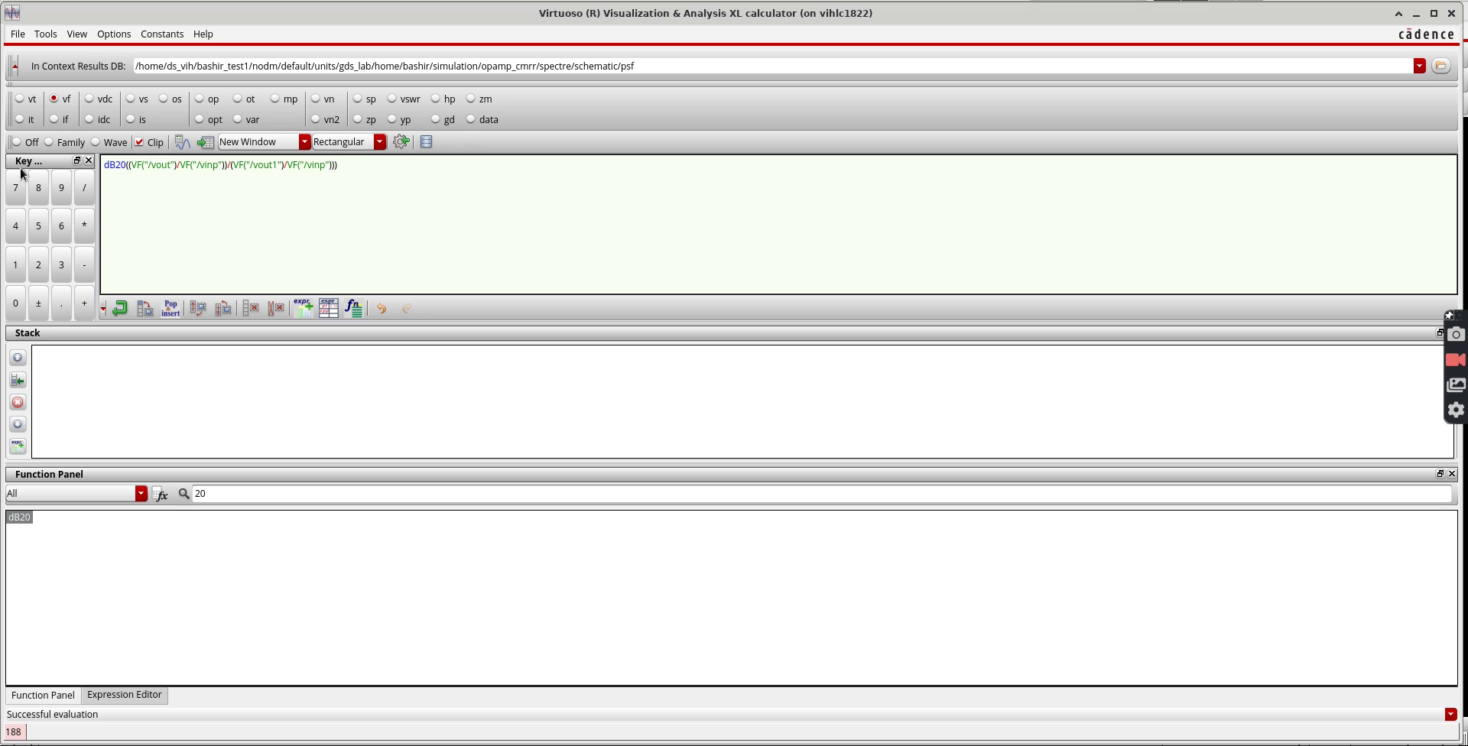
left_click(119, 308)
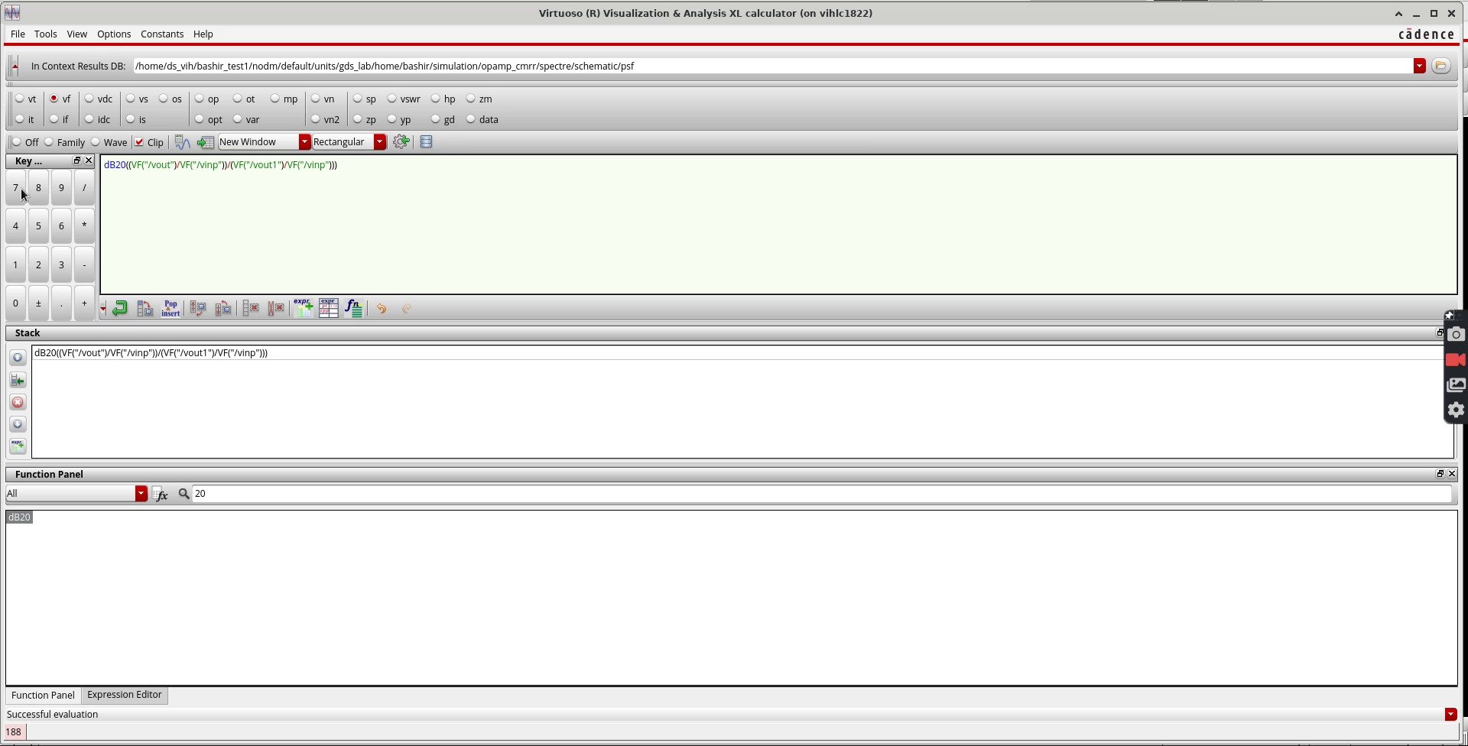
Rewrite the expression as VF("/vinp")/dB20(...) and plot it against frequency.
left_click(28, 143)
left_click(55, 99)
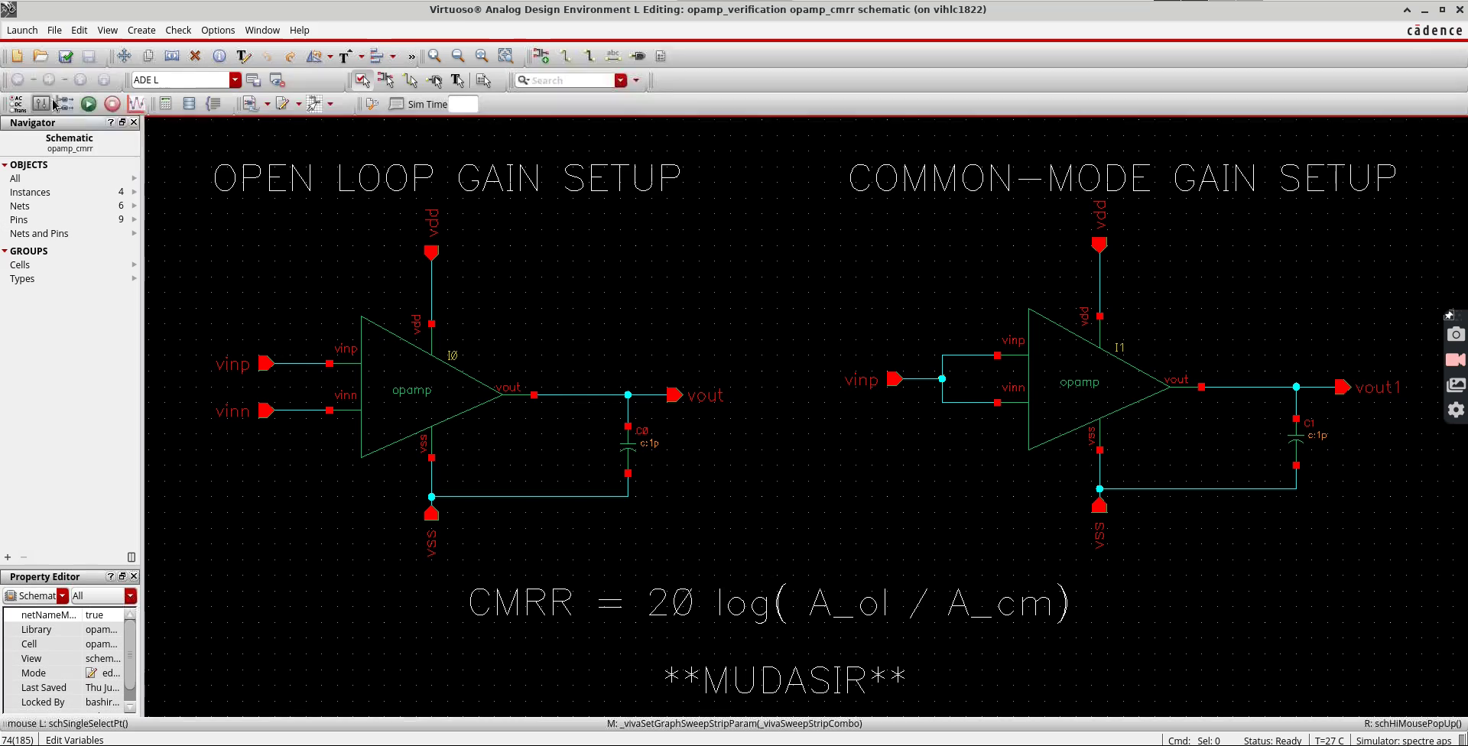
left_click(949, 356)
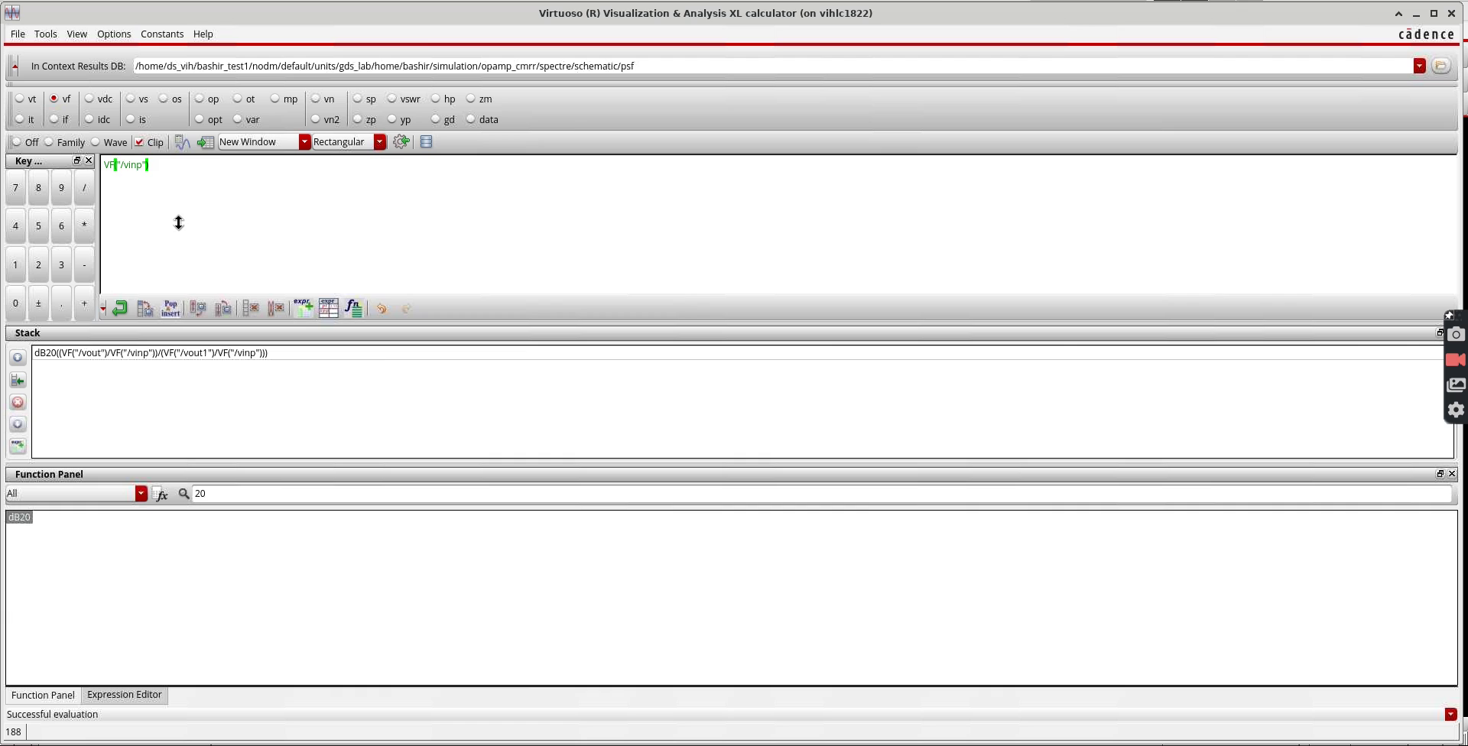
left_click(84, 187)
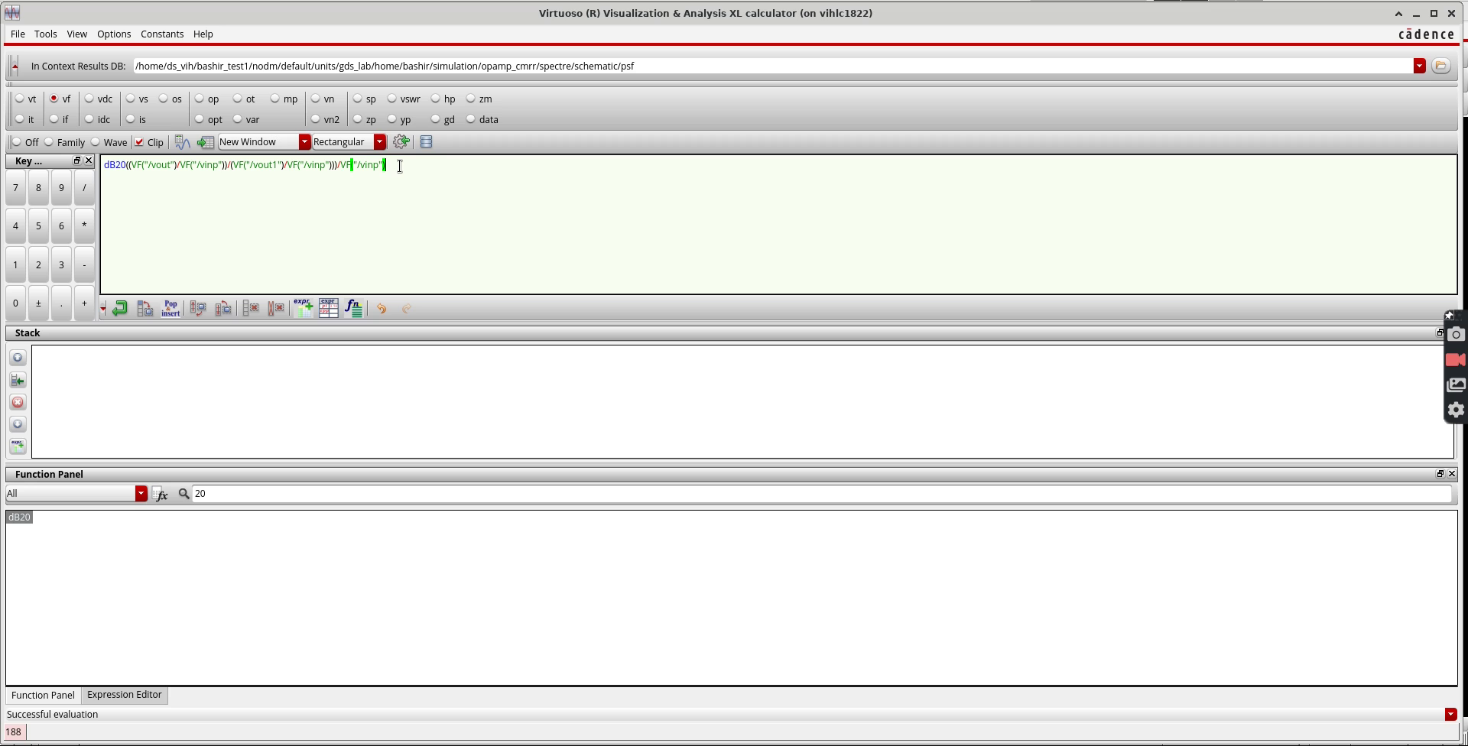
key("BackSpace")
key("BackSpace")
key("BackSpace")
key("BackSpace")
key("BackSpace")
key("BackSpace")
key("BackSpace")
key("BackSpace")
key("BackSpace")
left_click_drag(224, 164, 182, 165)
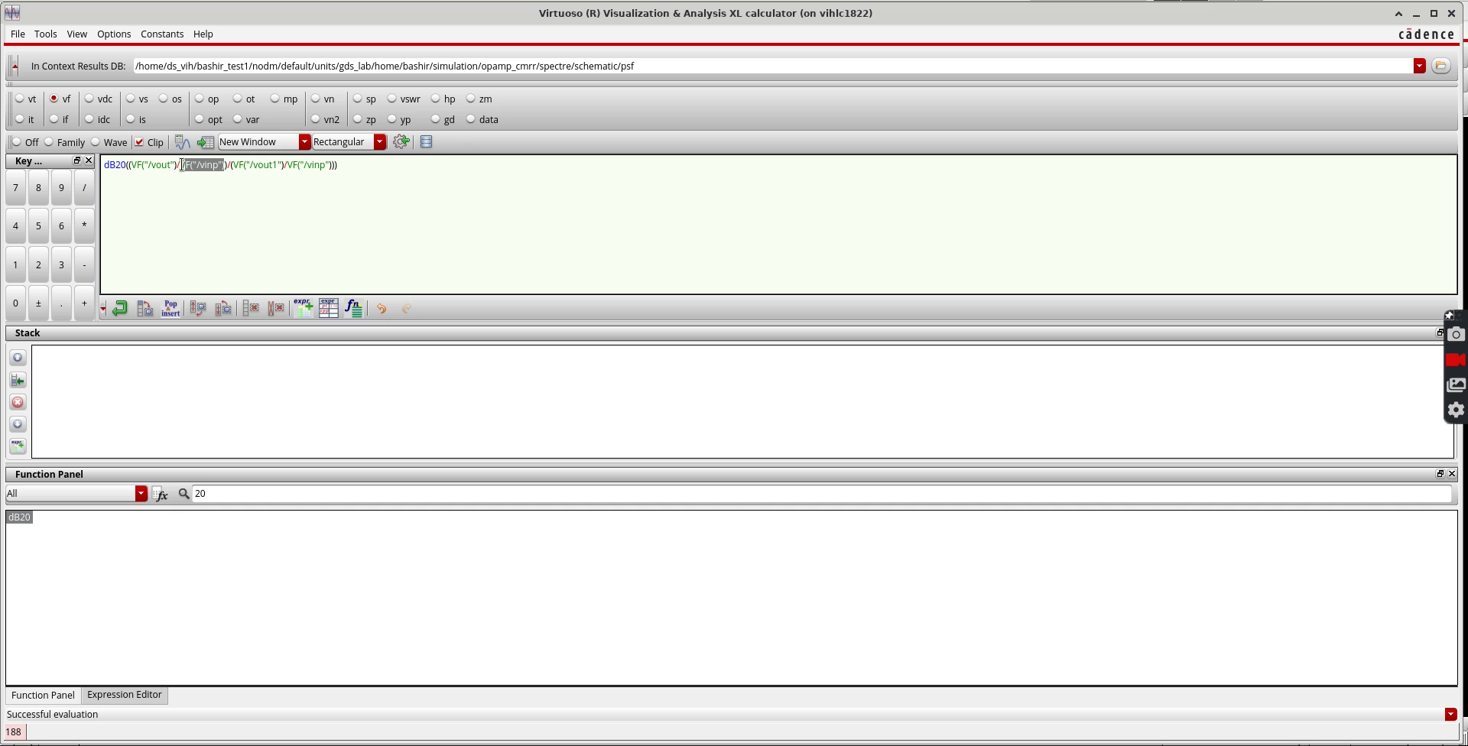
middle_click(104, 164)
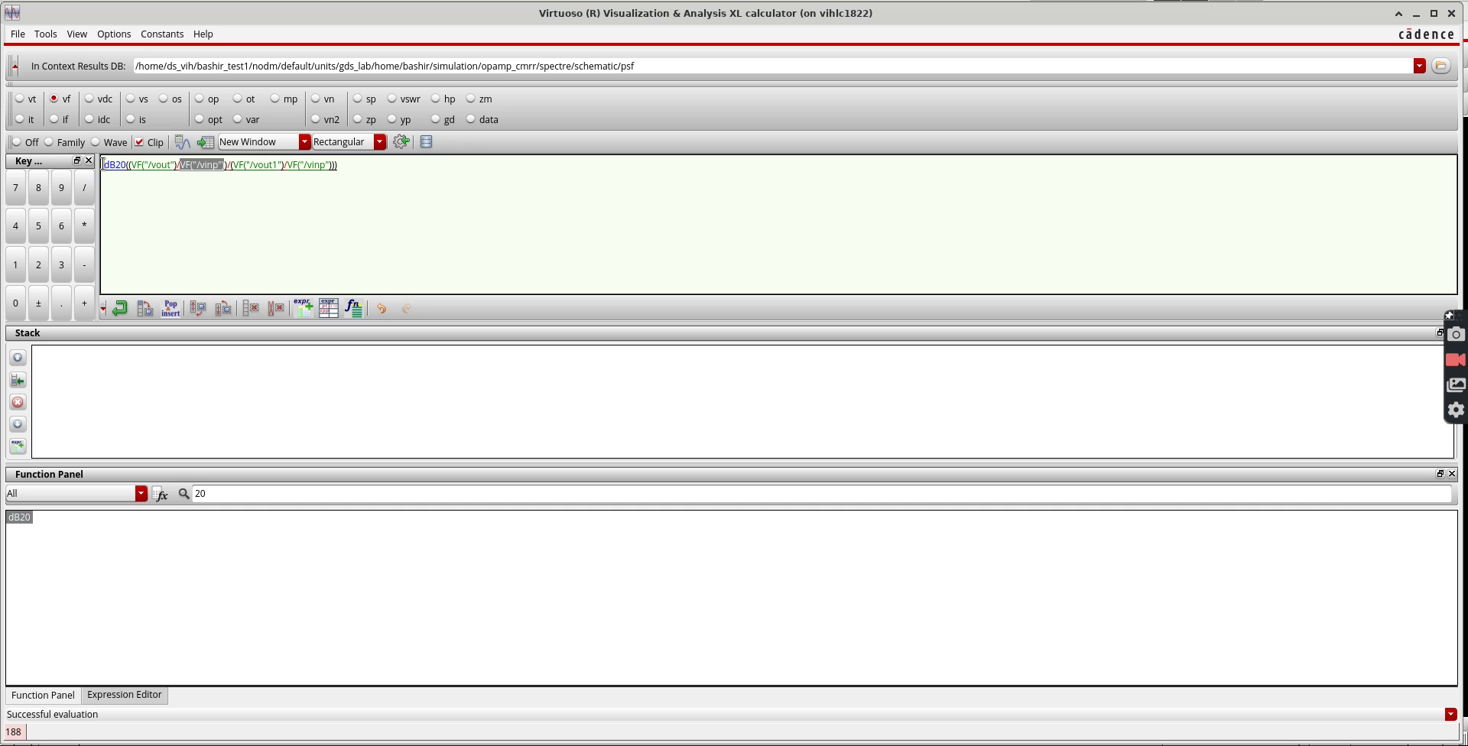
left_click(152, 172)
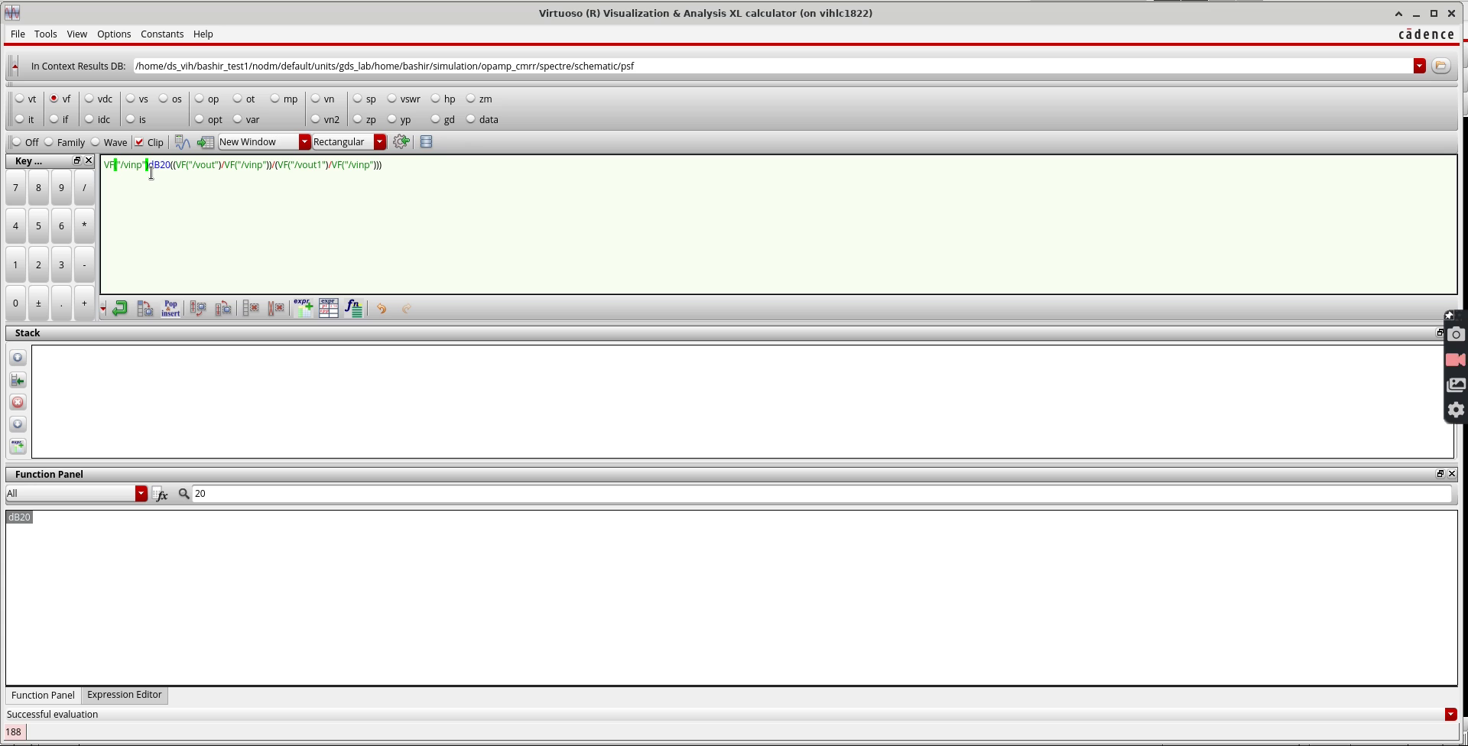
type("/")
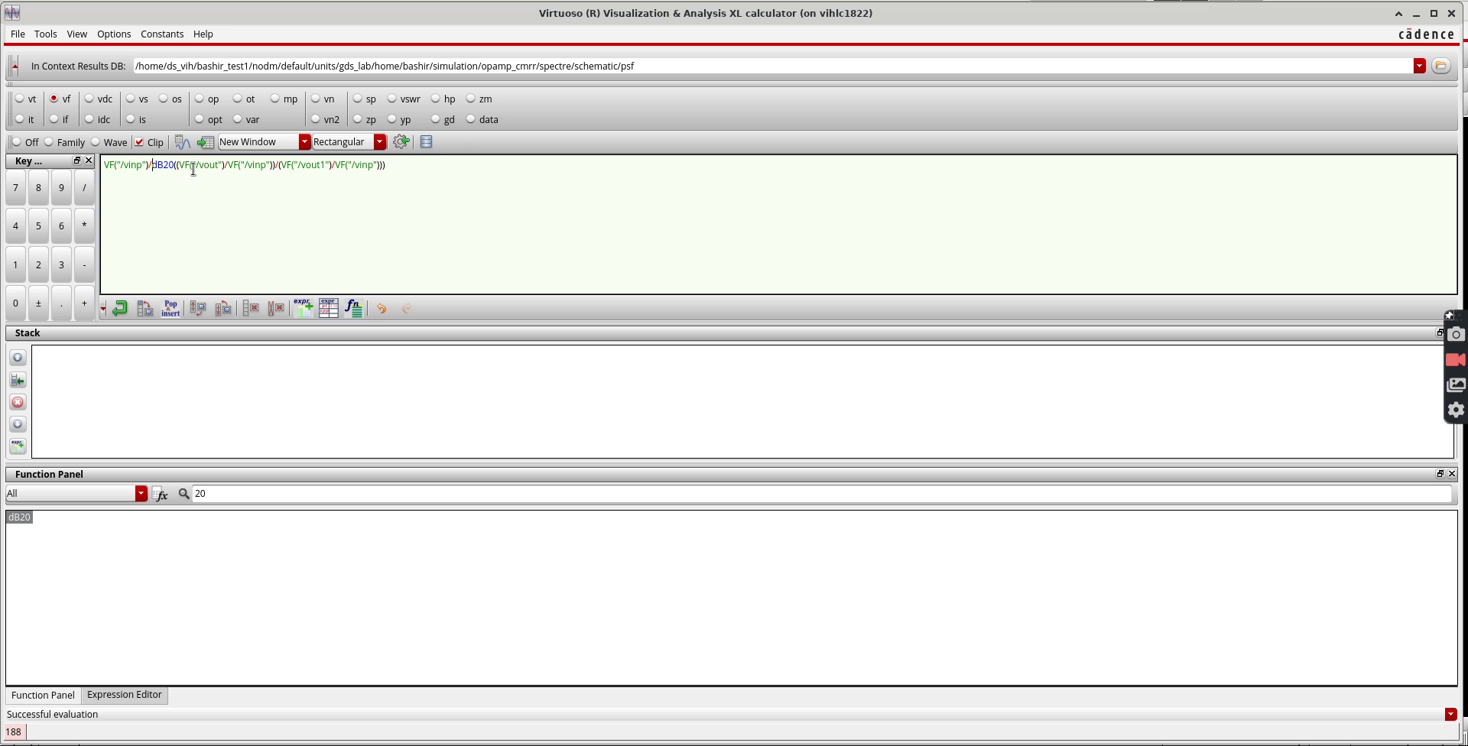
left_click(399, 167)
left_click(182, 142)
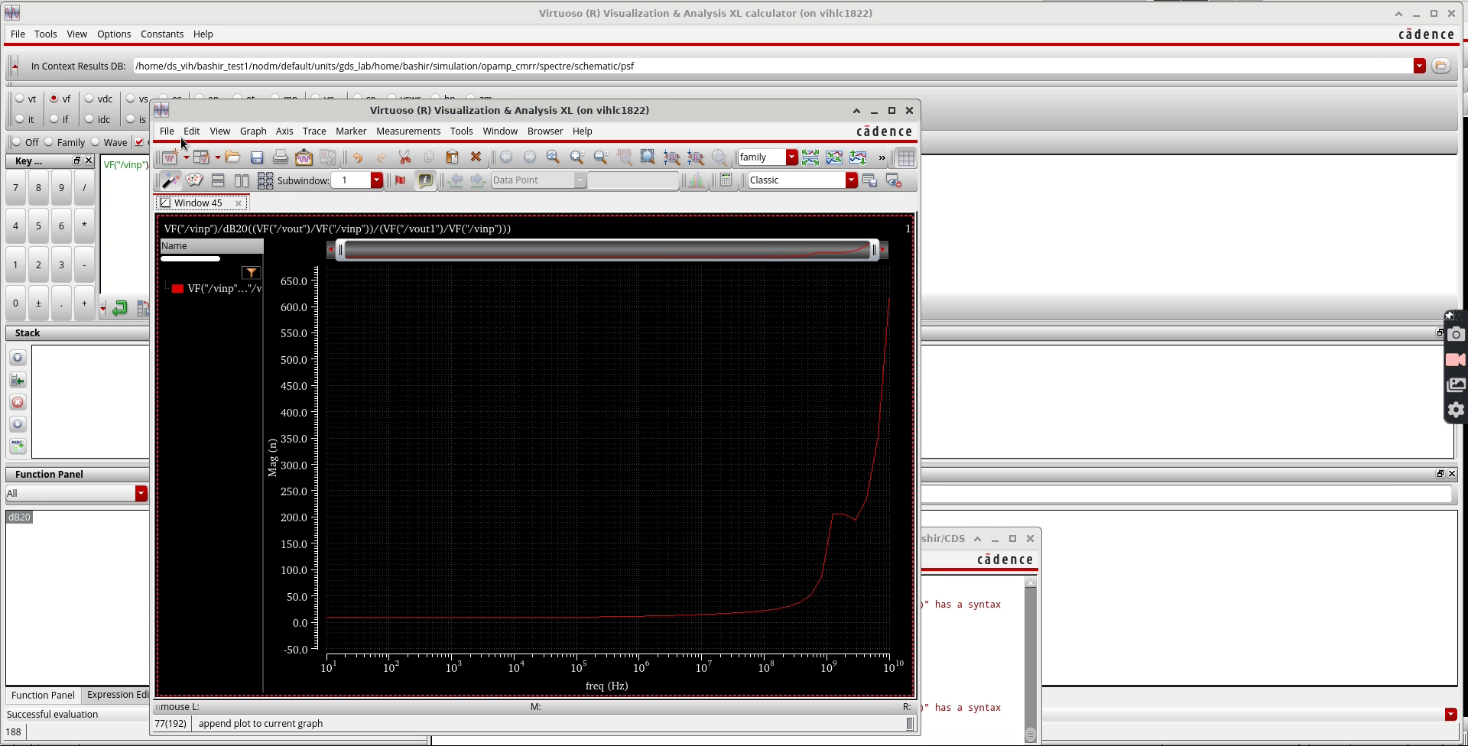
mouse_move(405, 624)
left_click(910, 111)
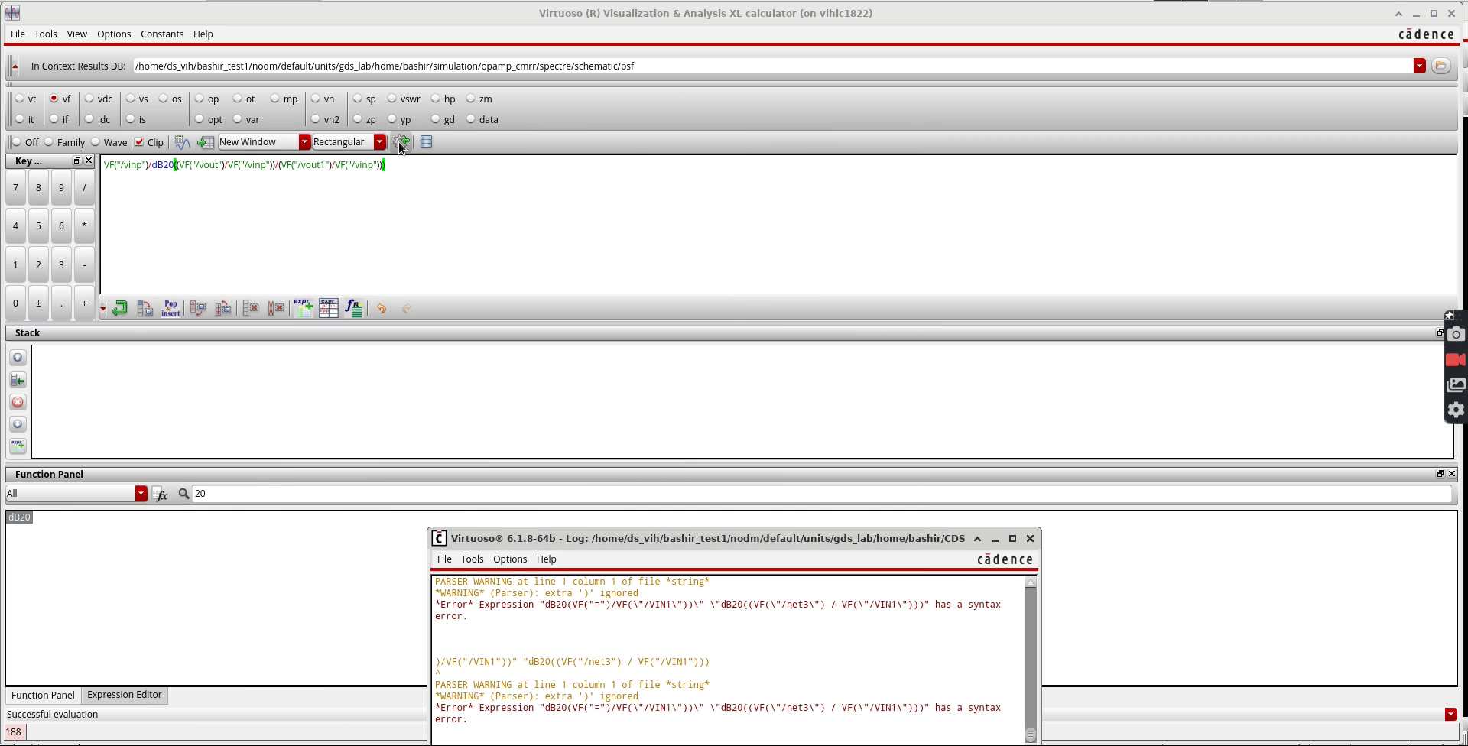
left_click(401, 143)
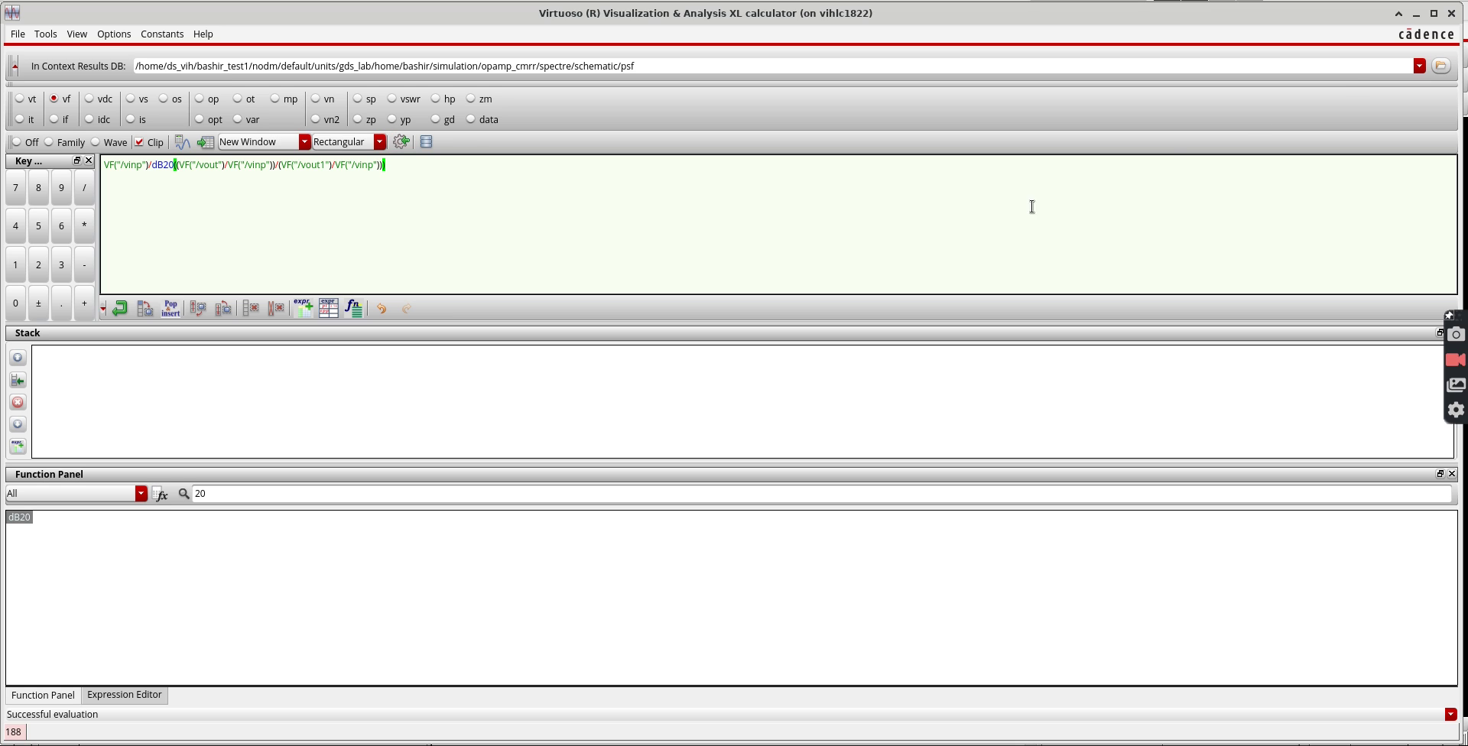
Close the calculator and name the first output CMRR.
left_click(1450, 12)
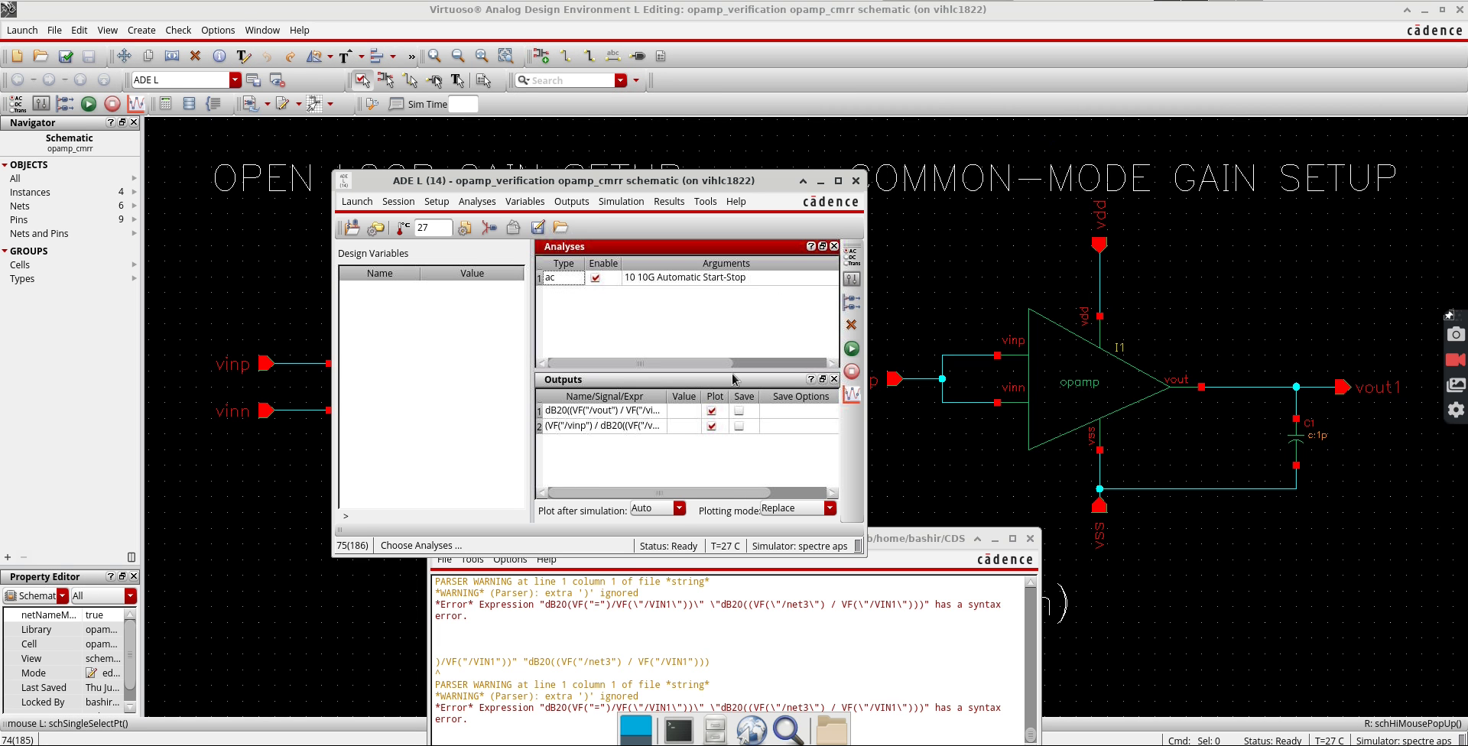
double_click(625, 411)
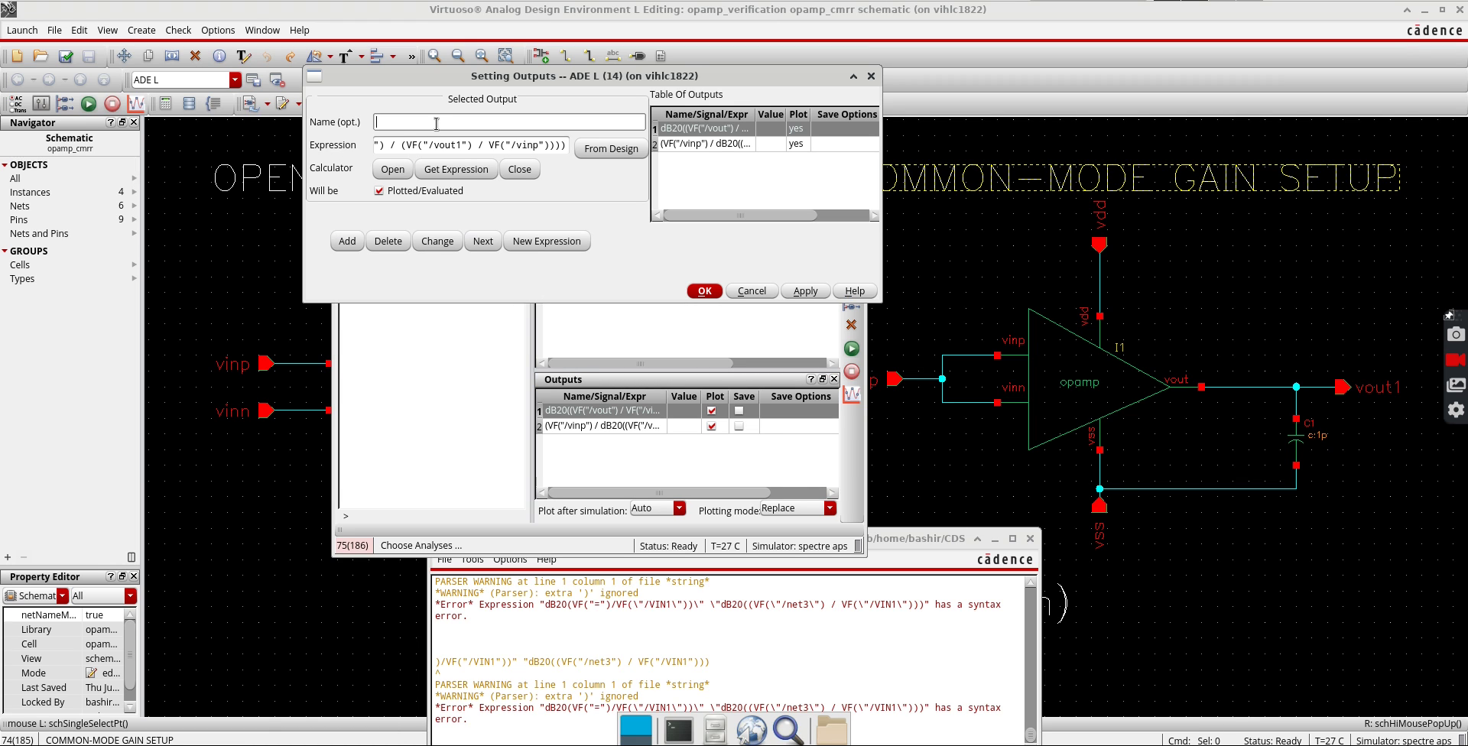
type("CMRR")
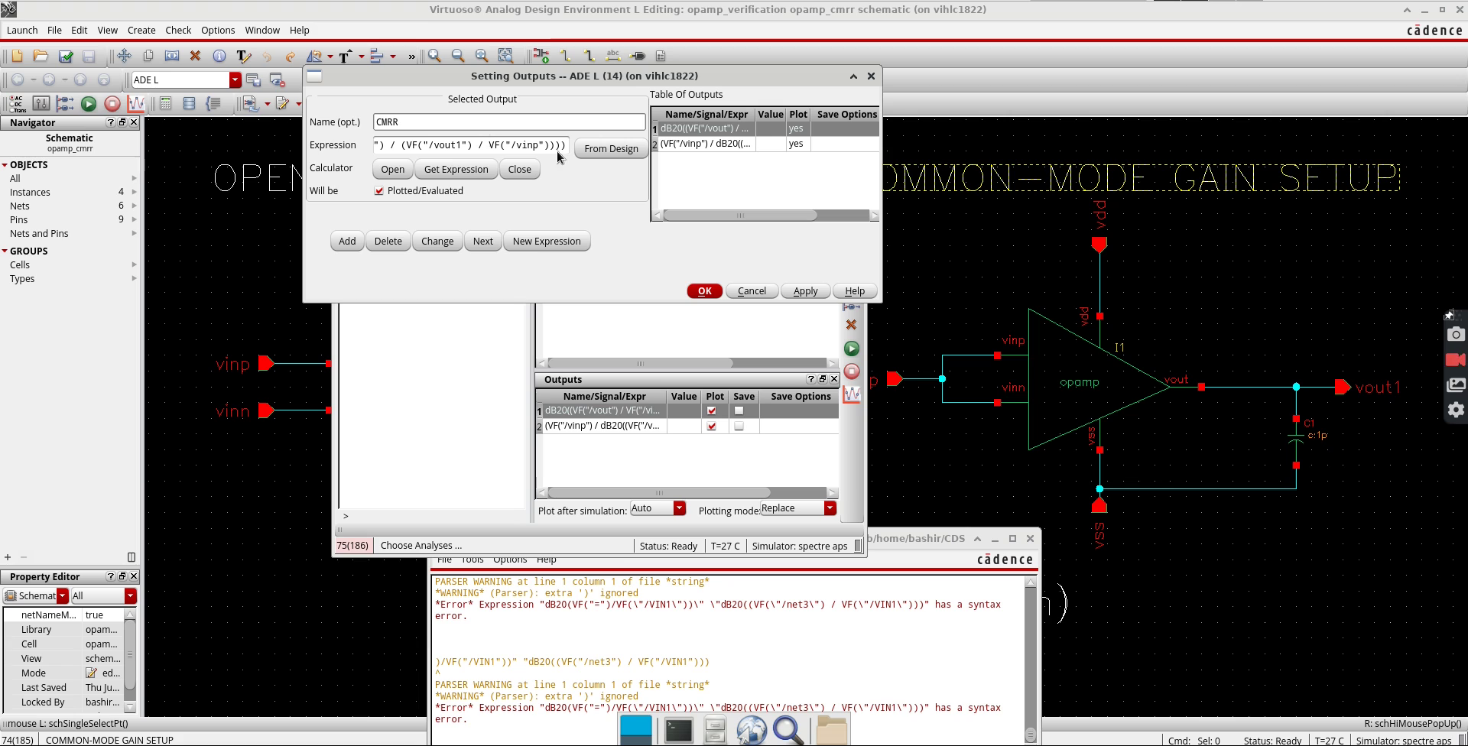
left_click(683, 145)
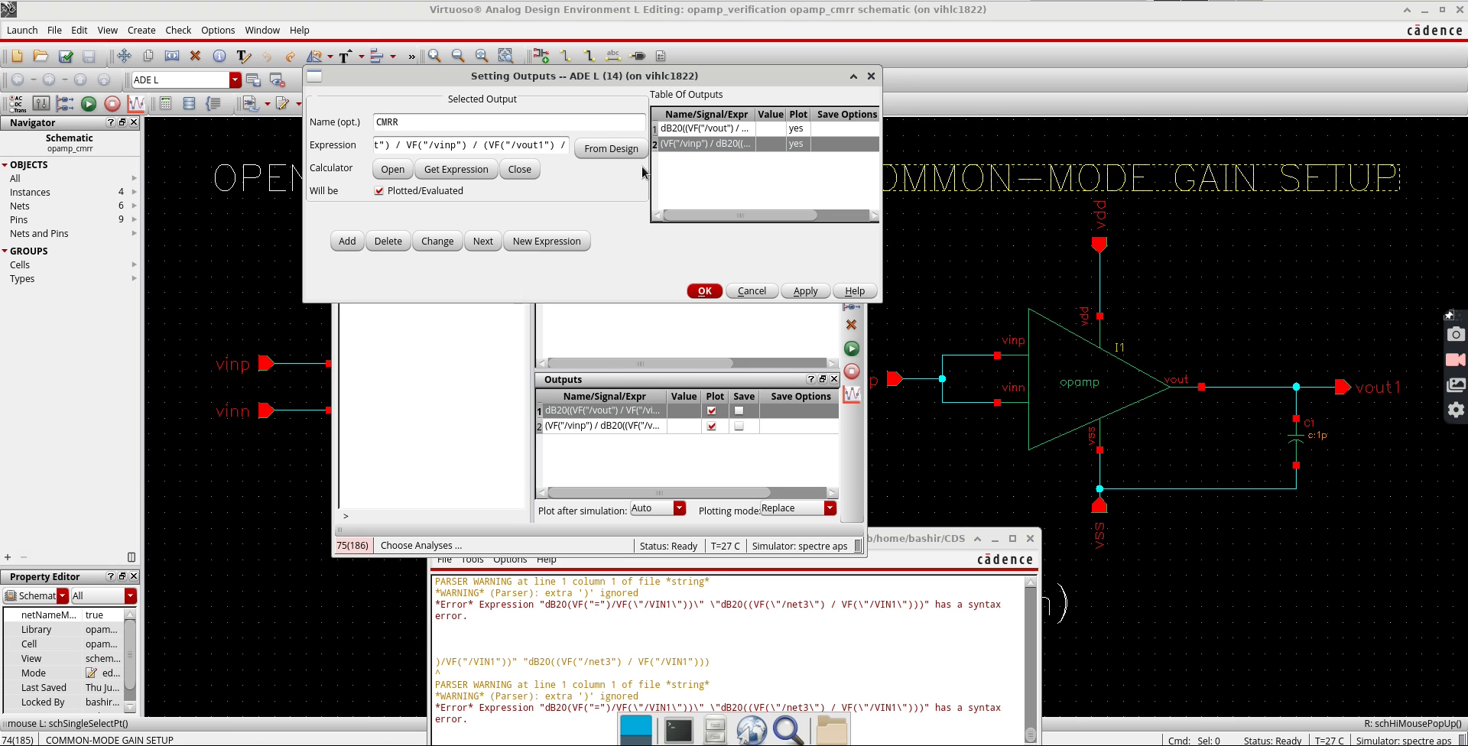
left_click(678, 135)
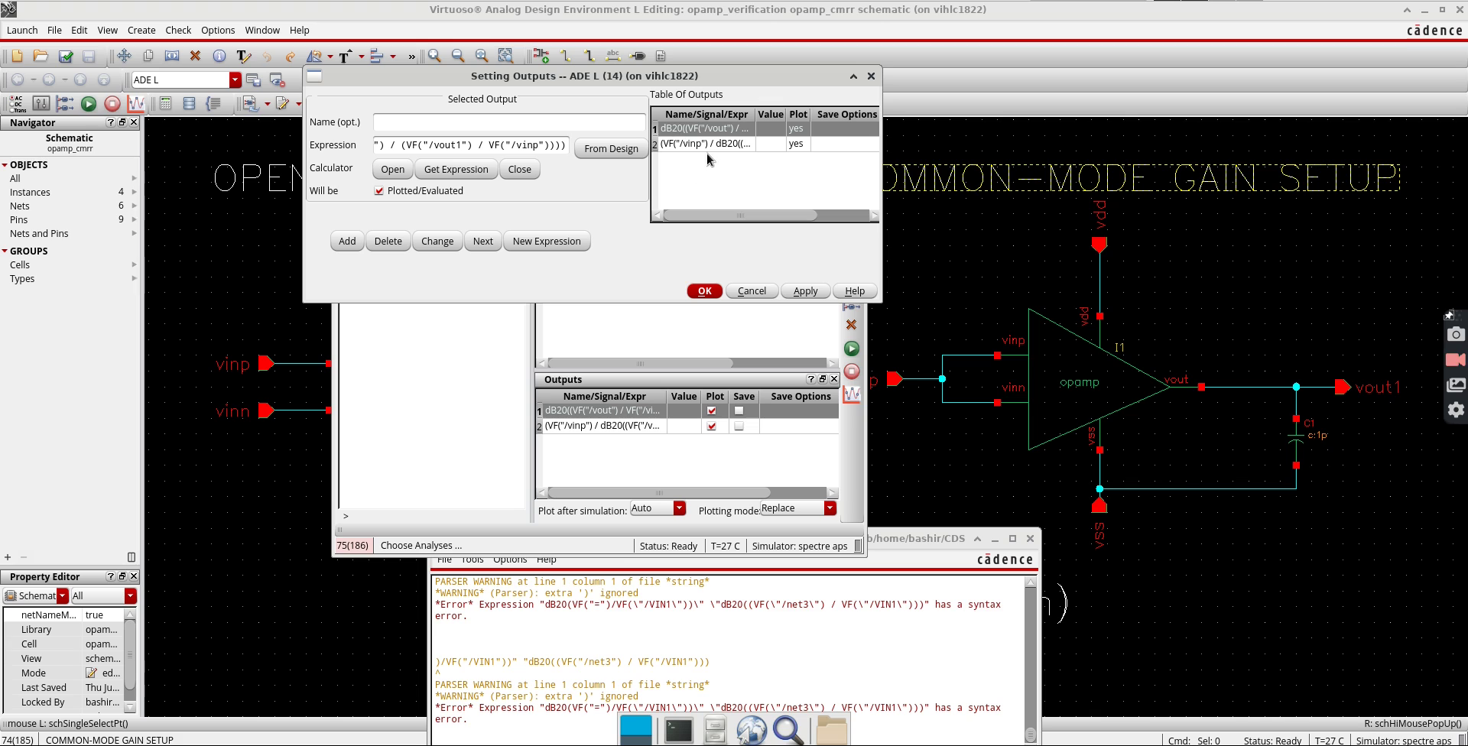
left_click(478, 126)
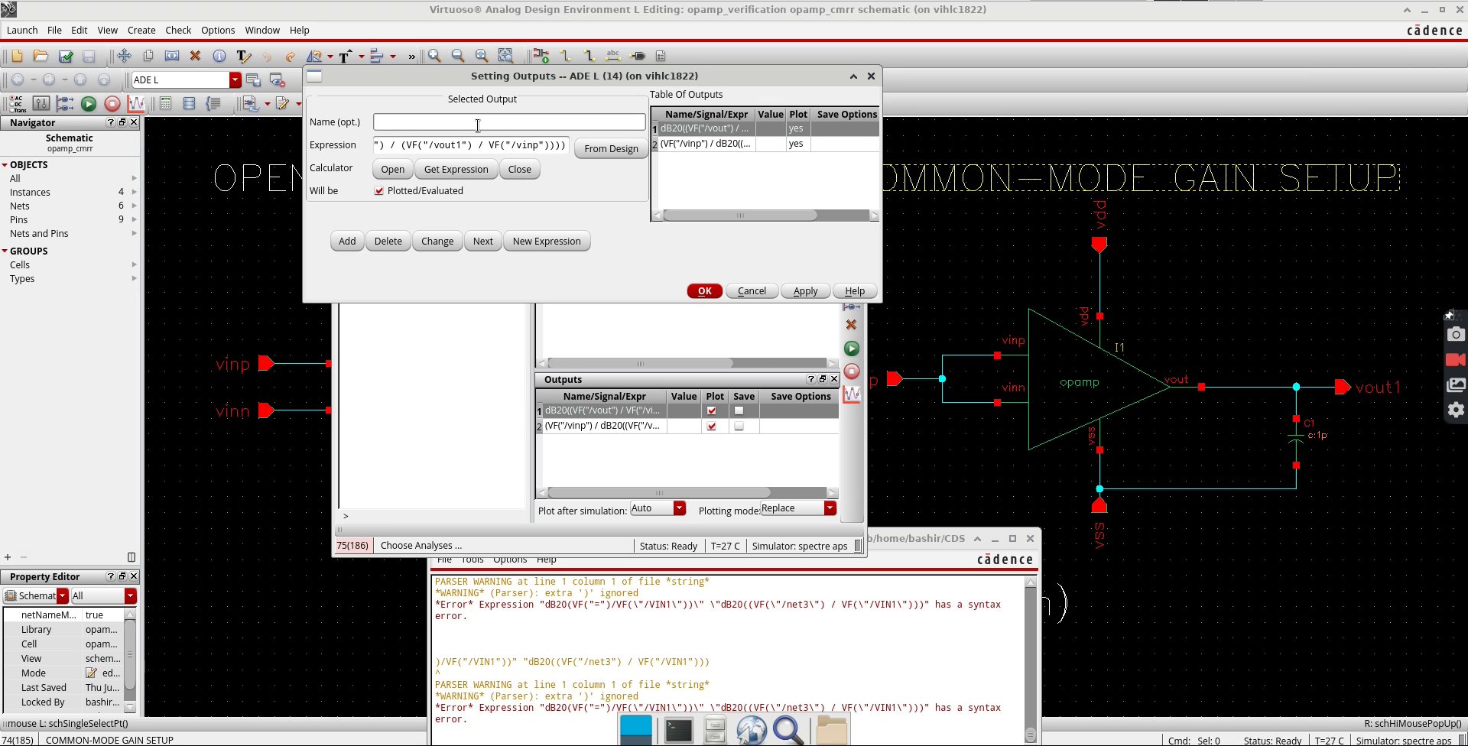
type("CMRR")
left_click(801, 289)
Name the second output 'offset voltage error' and confirm the output settings.
left_click(709, 143)
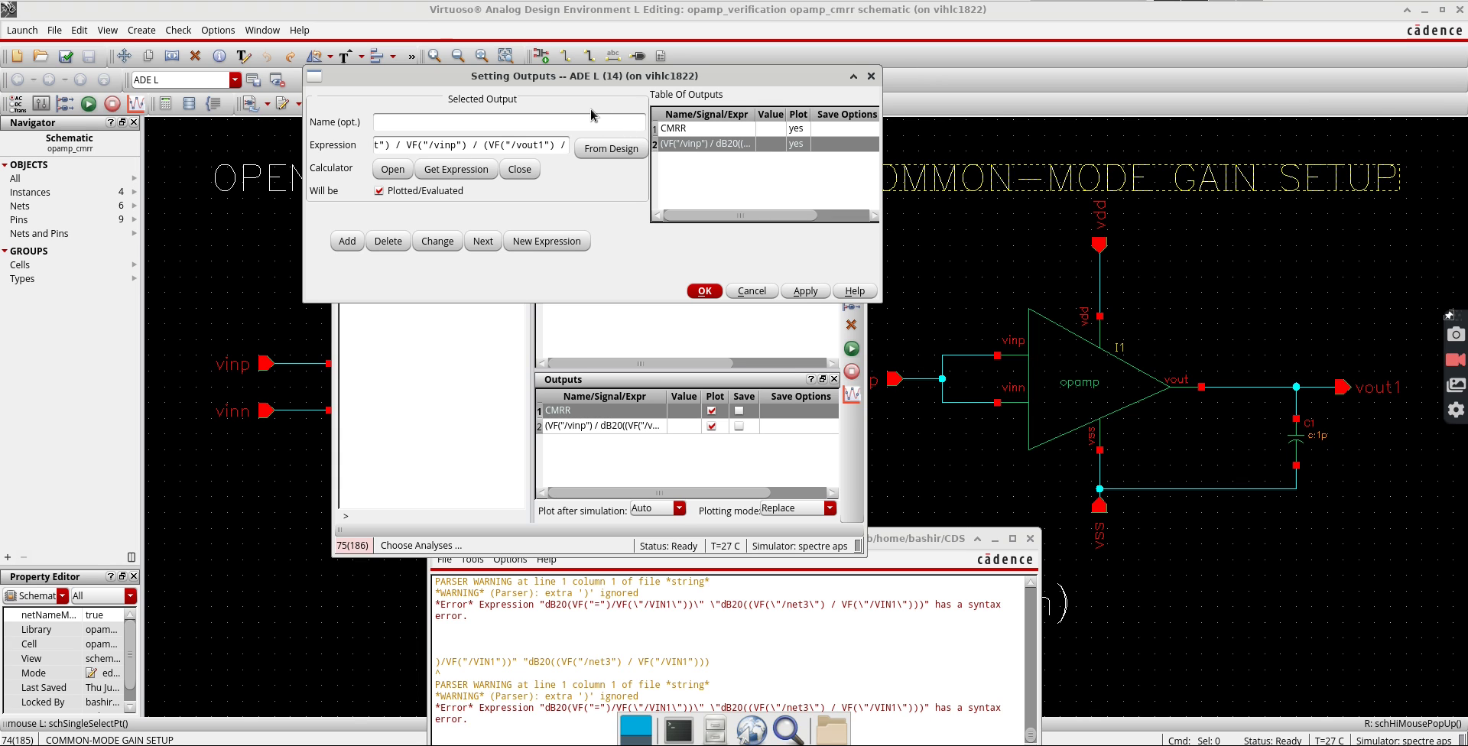
left_click(580, 119)
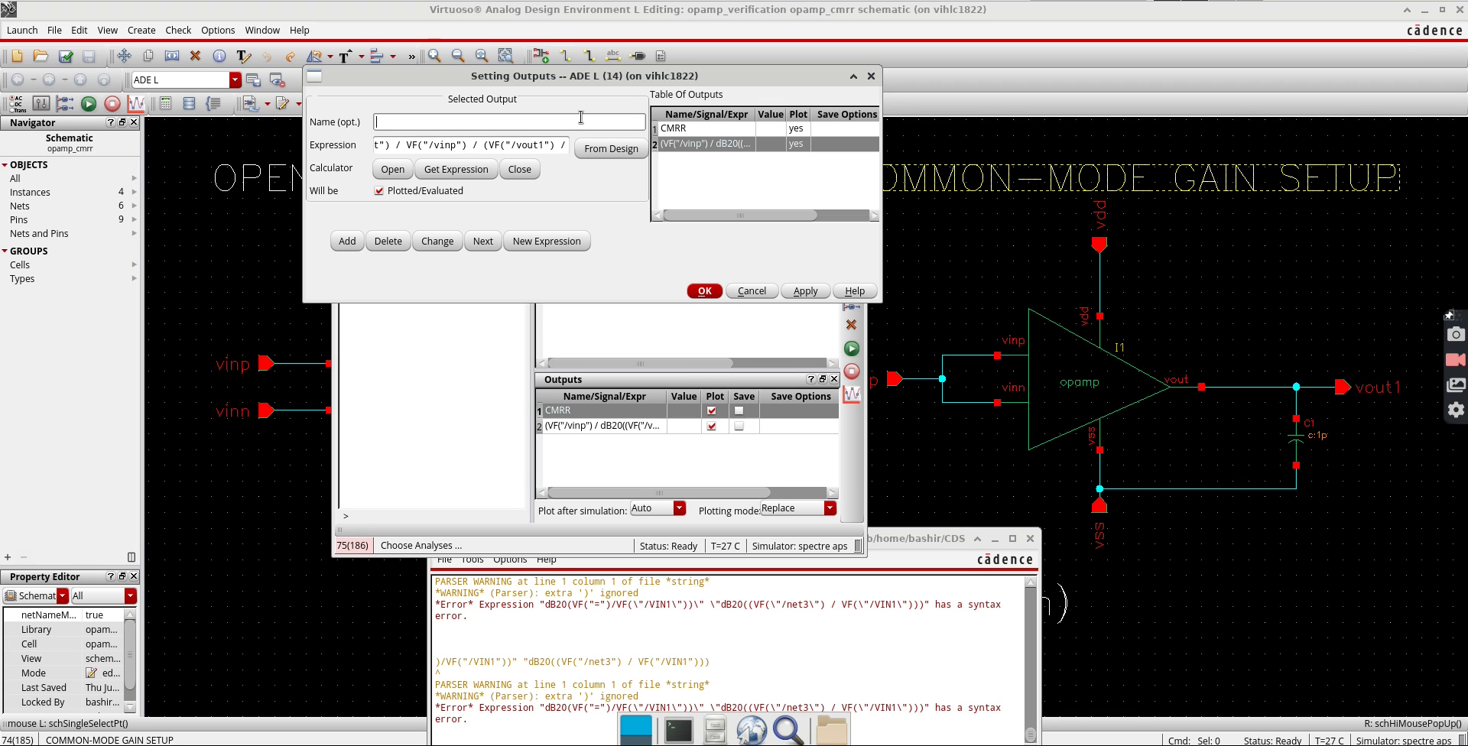
type("offset voltage")
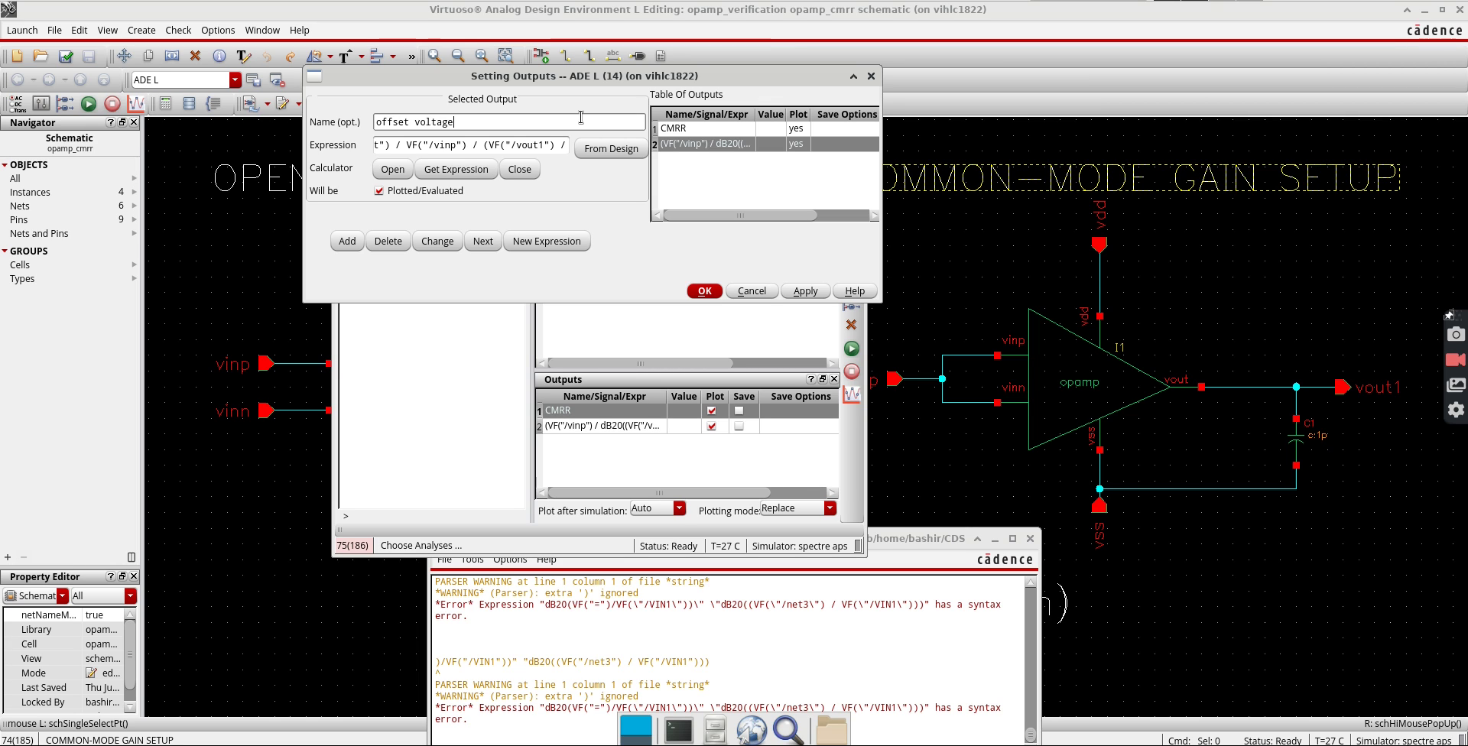
type(" erro")
key("BackSpace")
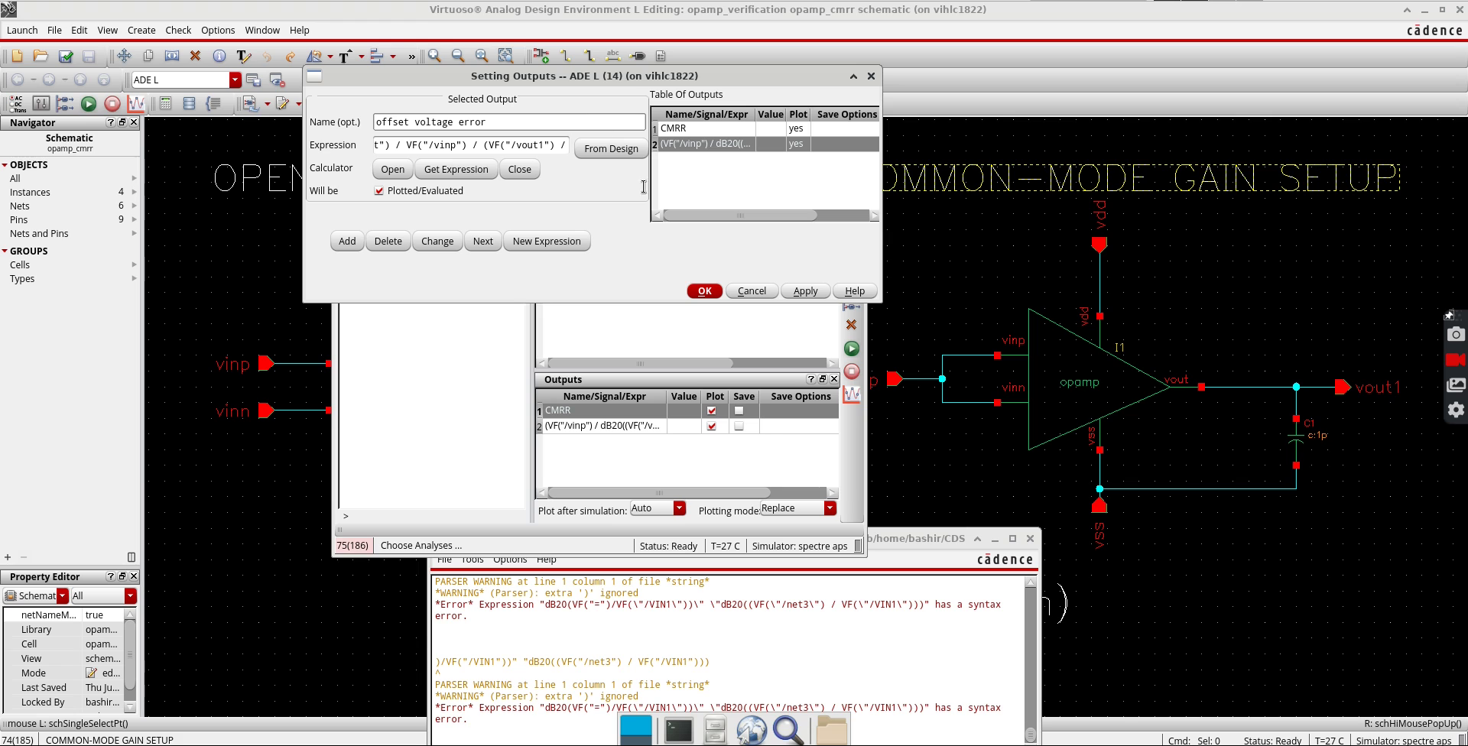
left_click(798, 294)
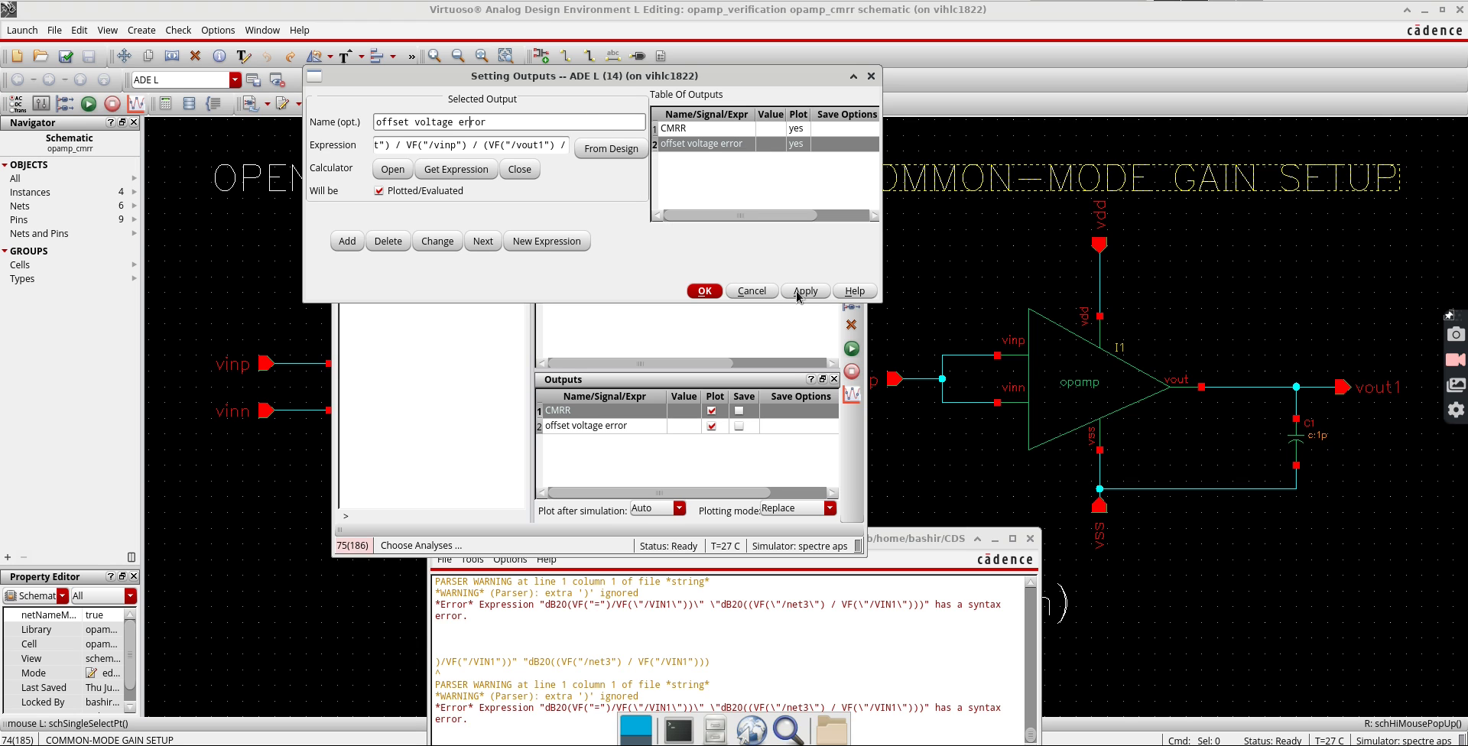
left_click(704, 291)
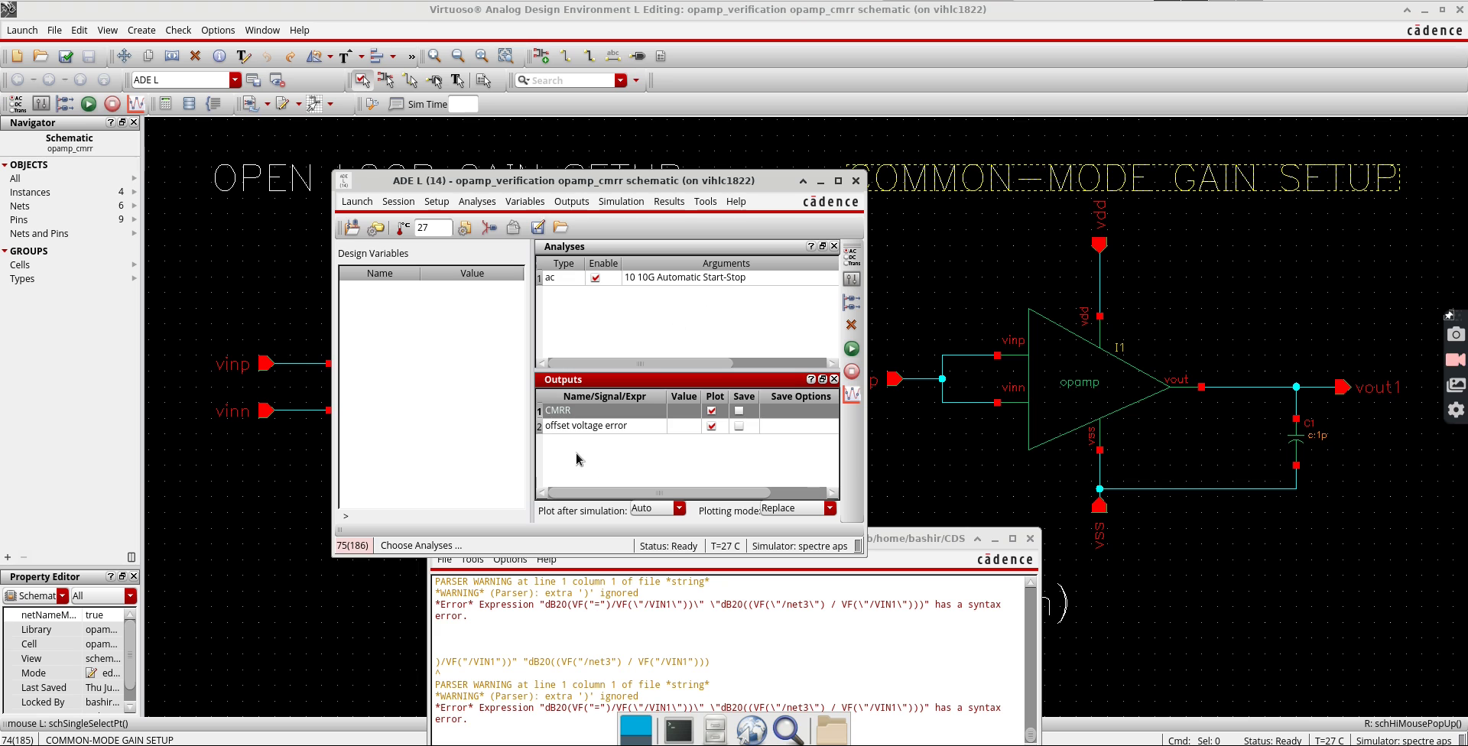
Rerun the simulation and read the traces, offset voltage error about 9.98n at 52.48 Hz.
left_click(852, 349)
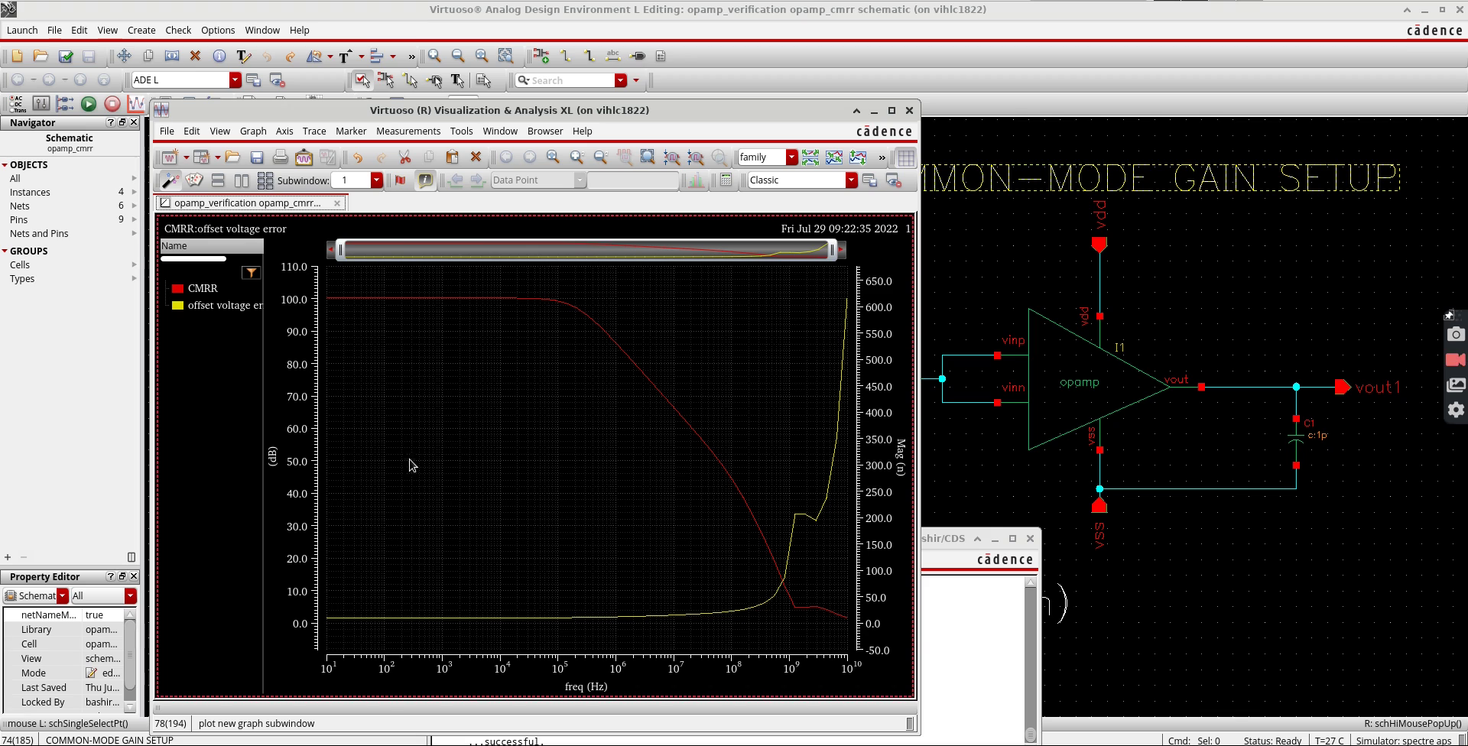
mouse_move(358, 621)
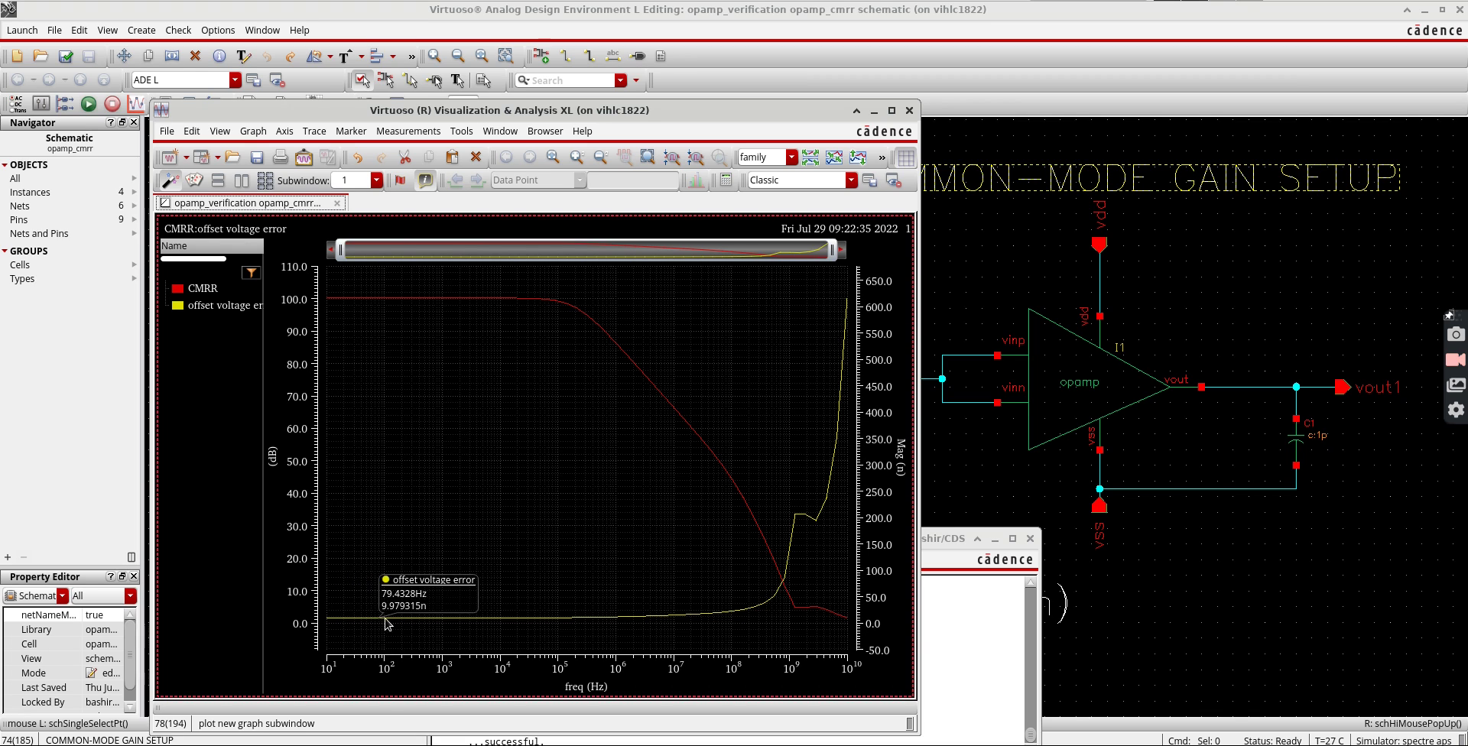
mouse_move(359, 308)
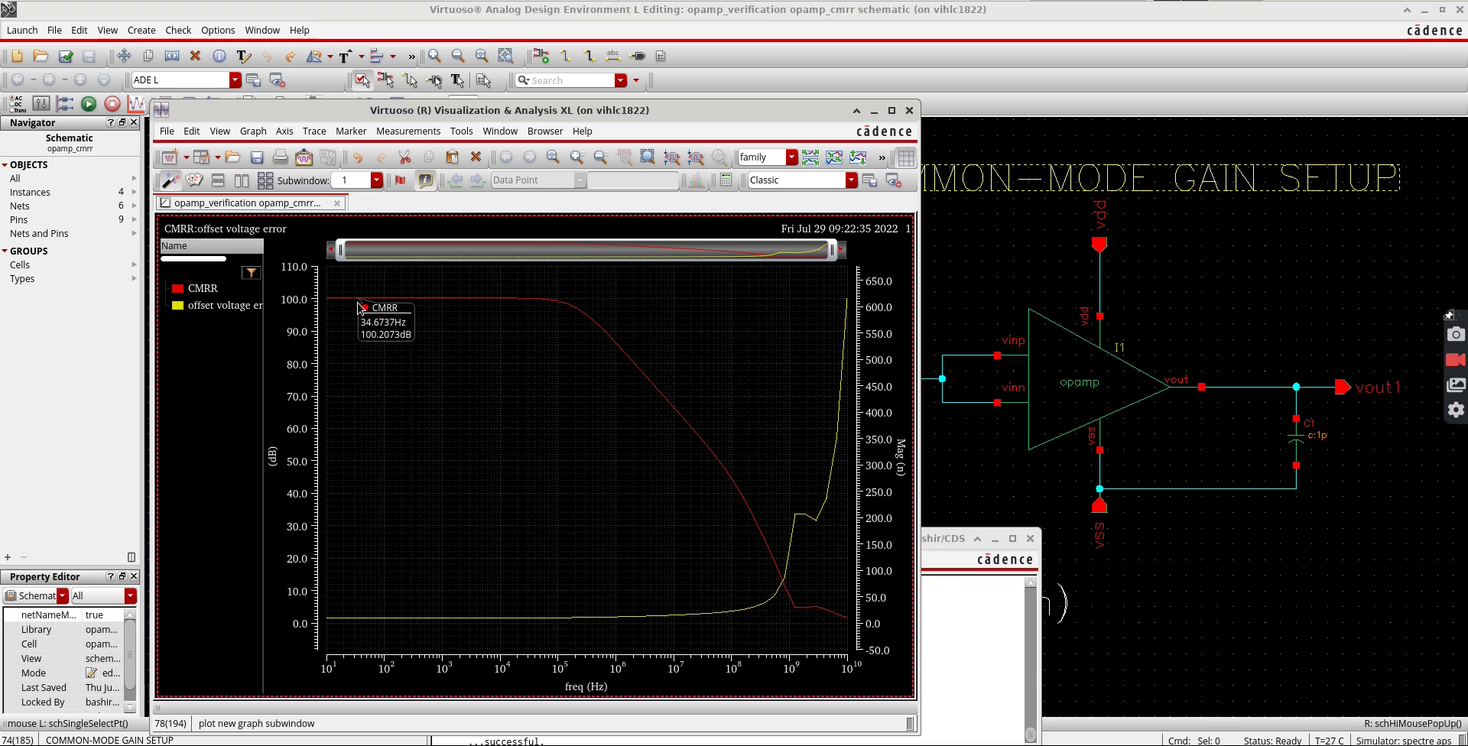
left_click(370, 620)
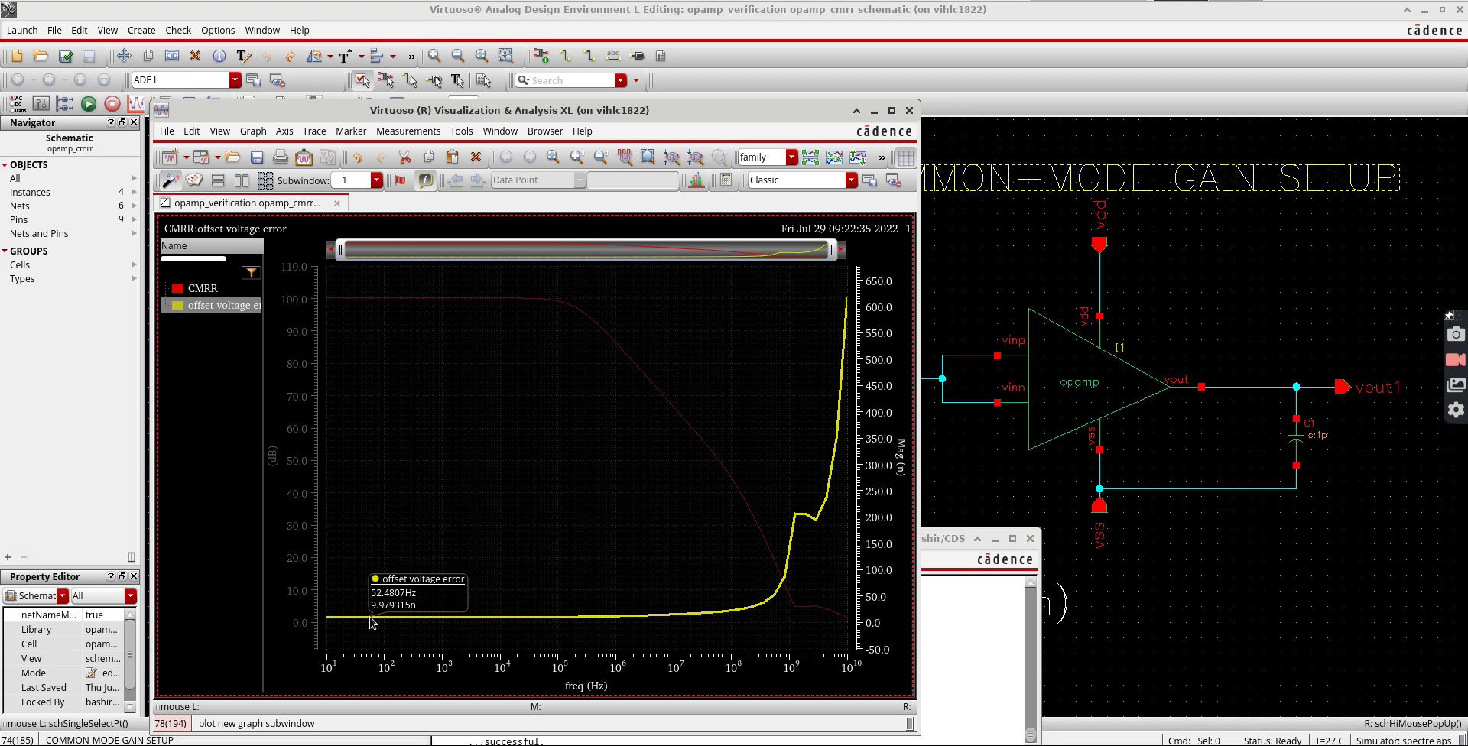
left_click(874, 112)
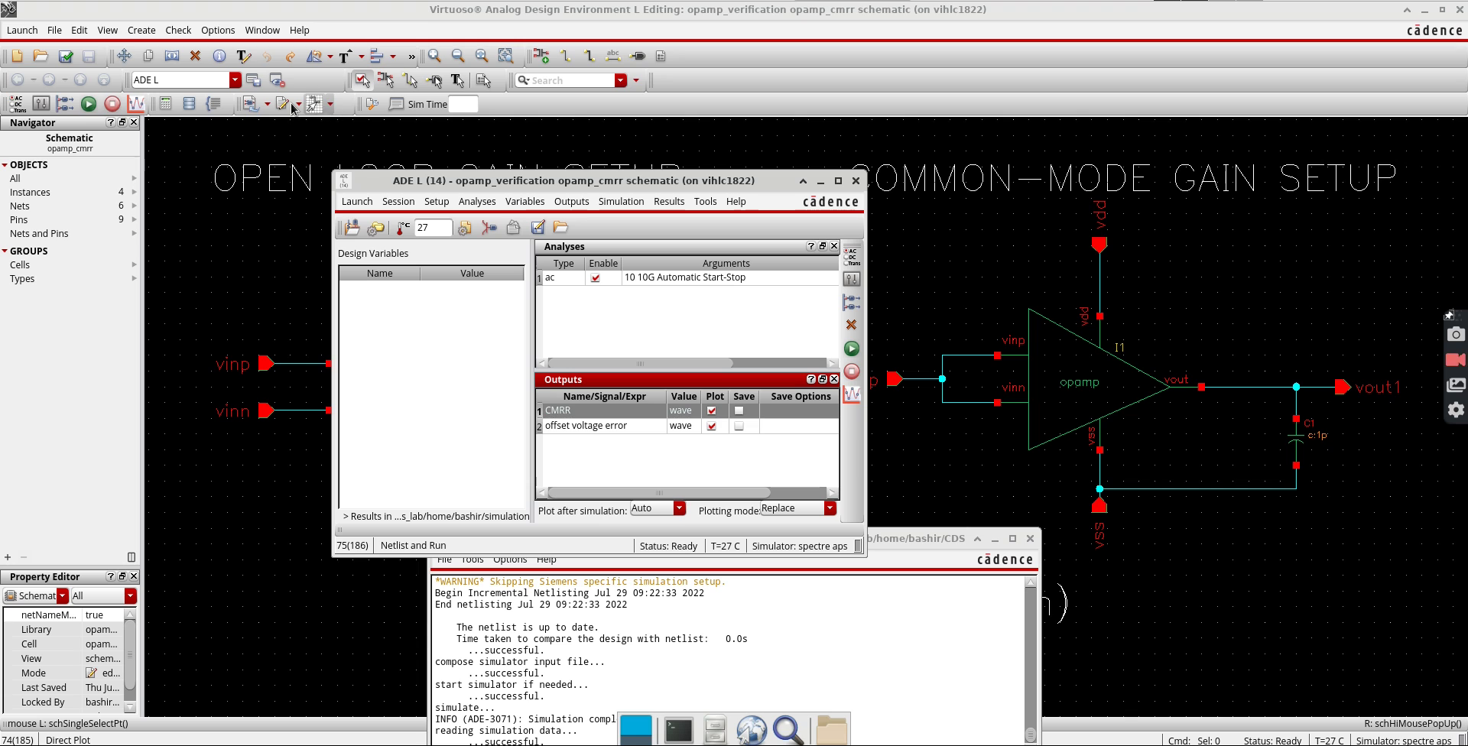
Plot the AC gain and phase of vout relative to vinp.
left_click(330, 106)
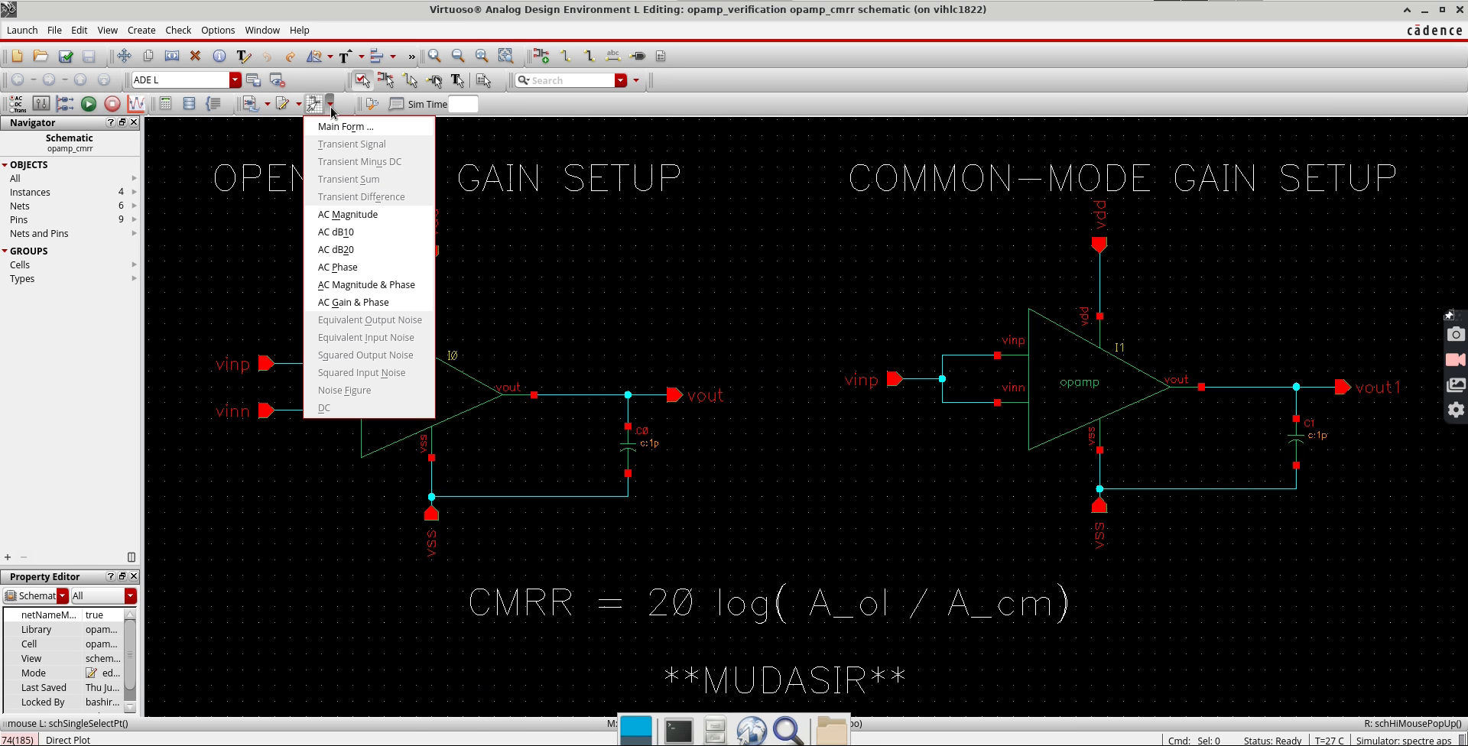
left_click(341, 306)
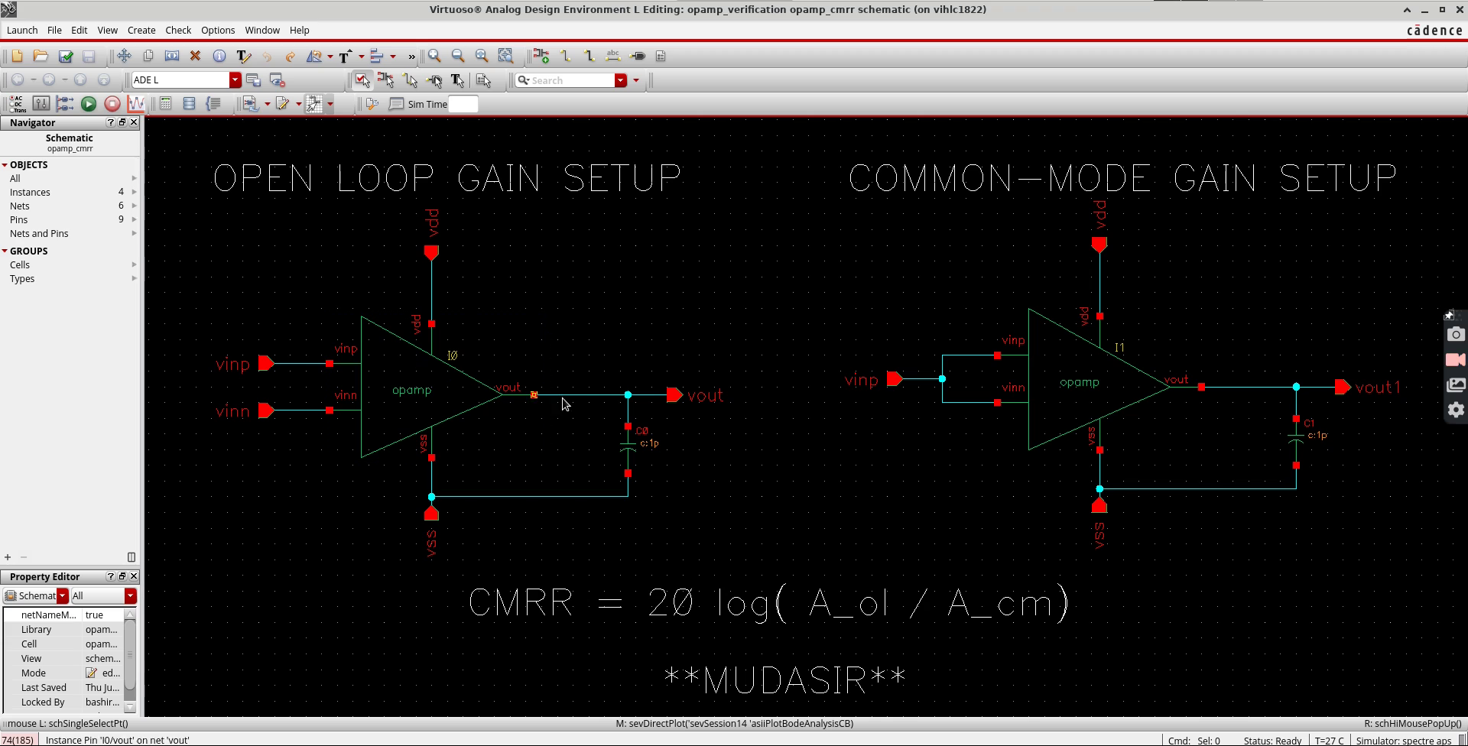
left_click(588, 397)
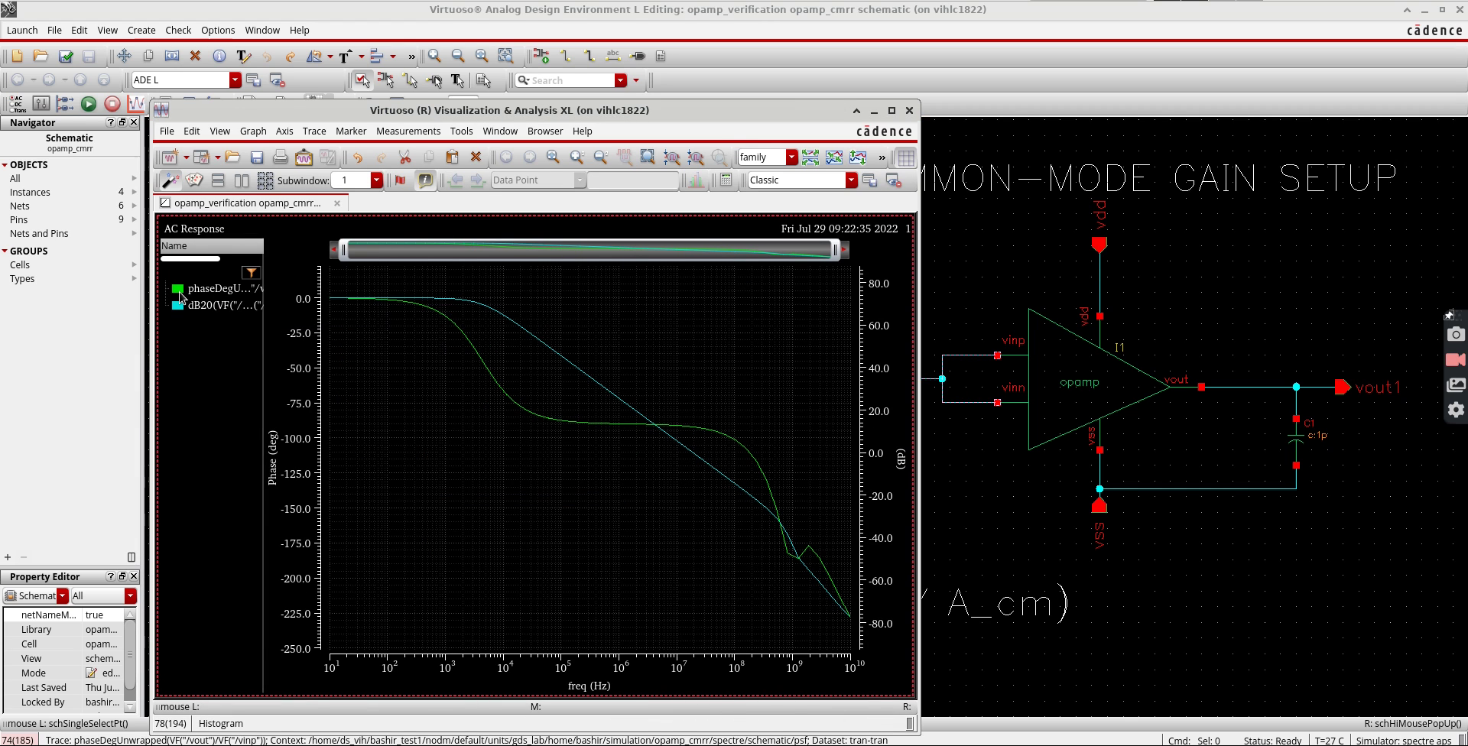
Send the dB20 gain trace on for reuse and close the waveform window.
left_click(209, 309)
right_click(209, 309)
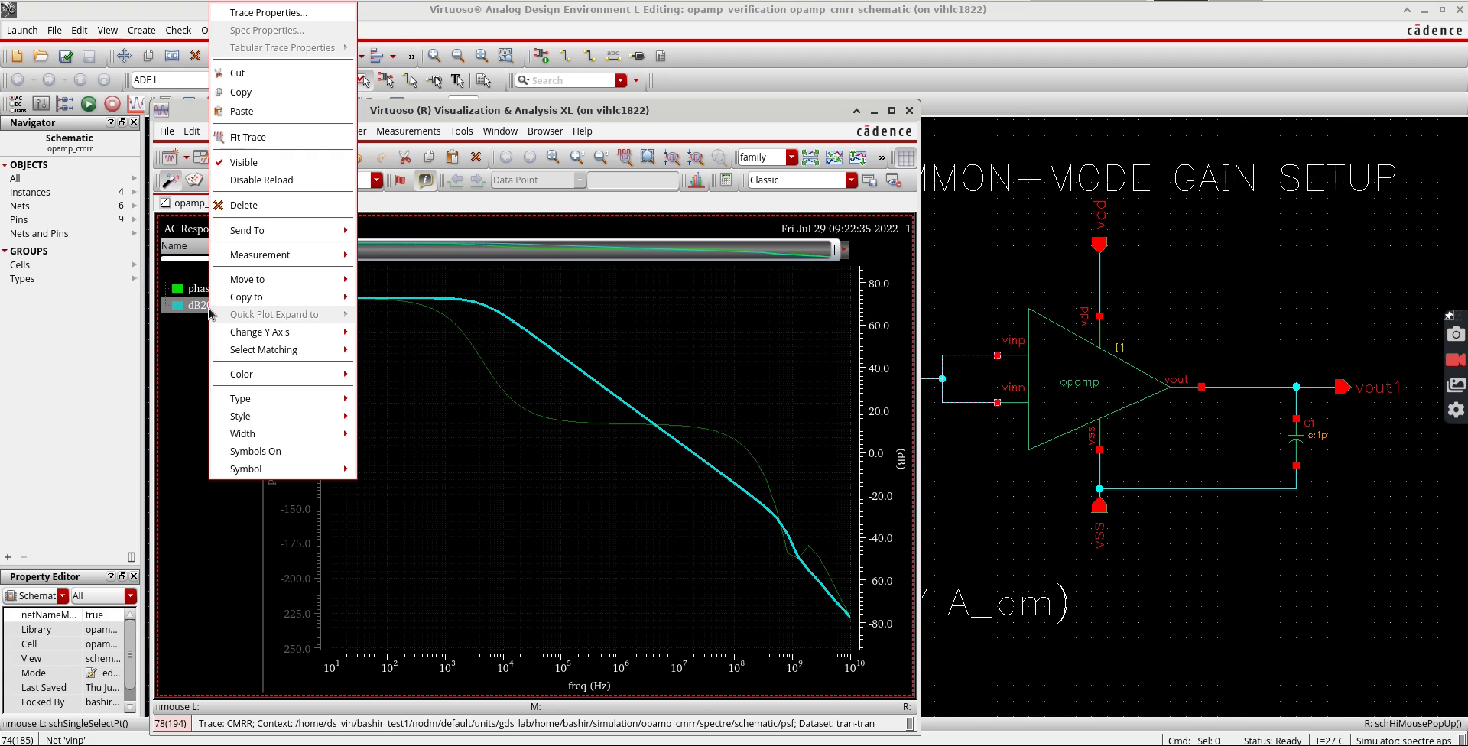
mouse_move(275, 236)
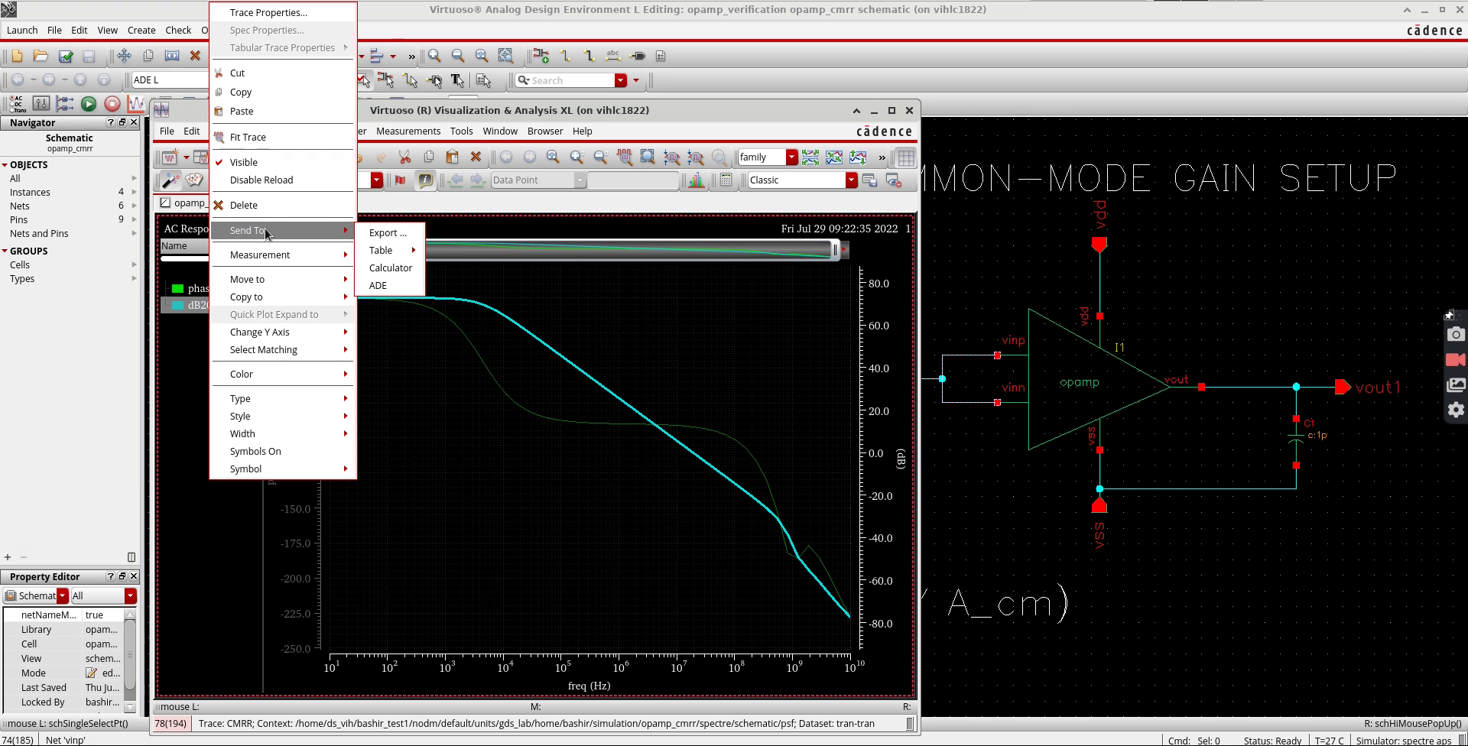
left_click(390, 285)
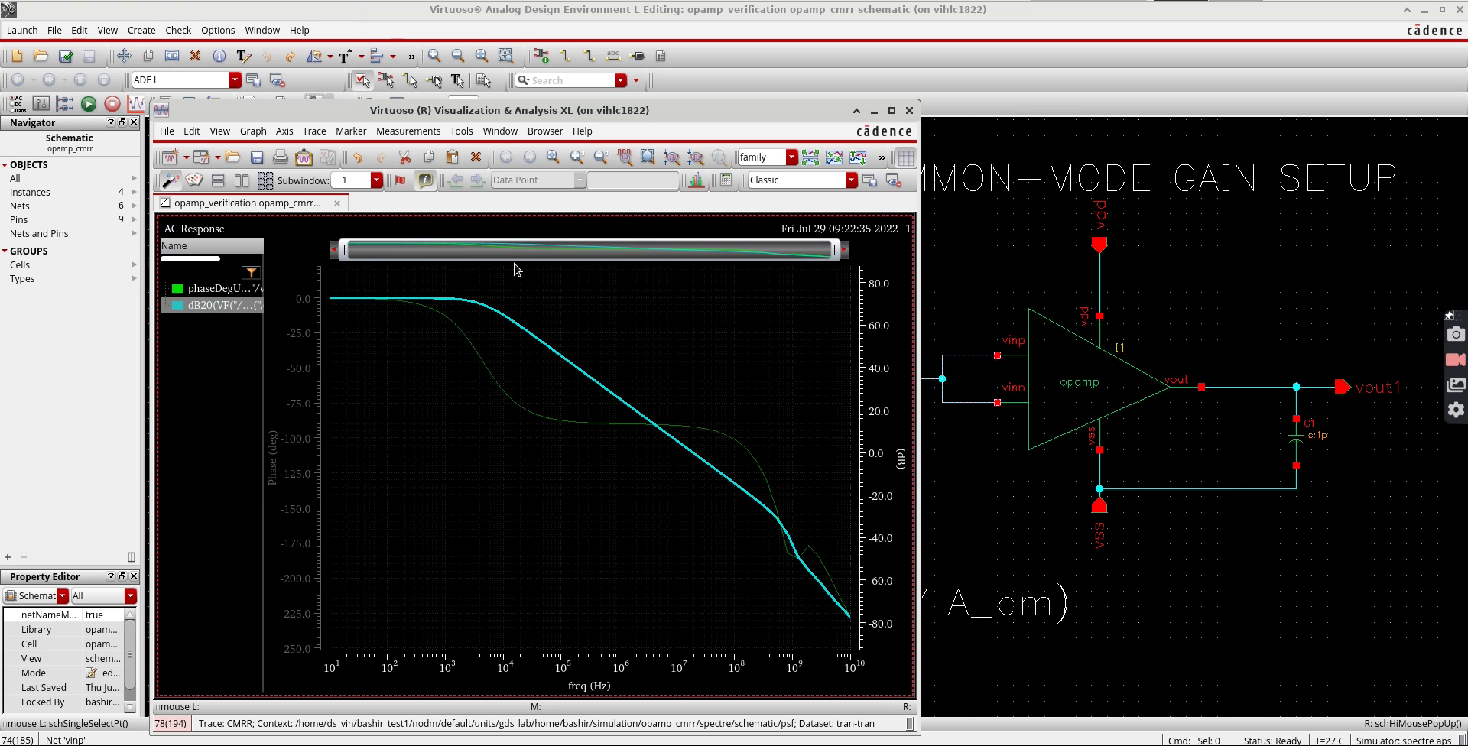
left_click(909, 110)
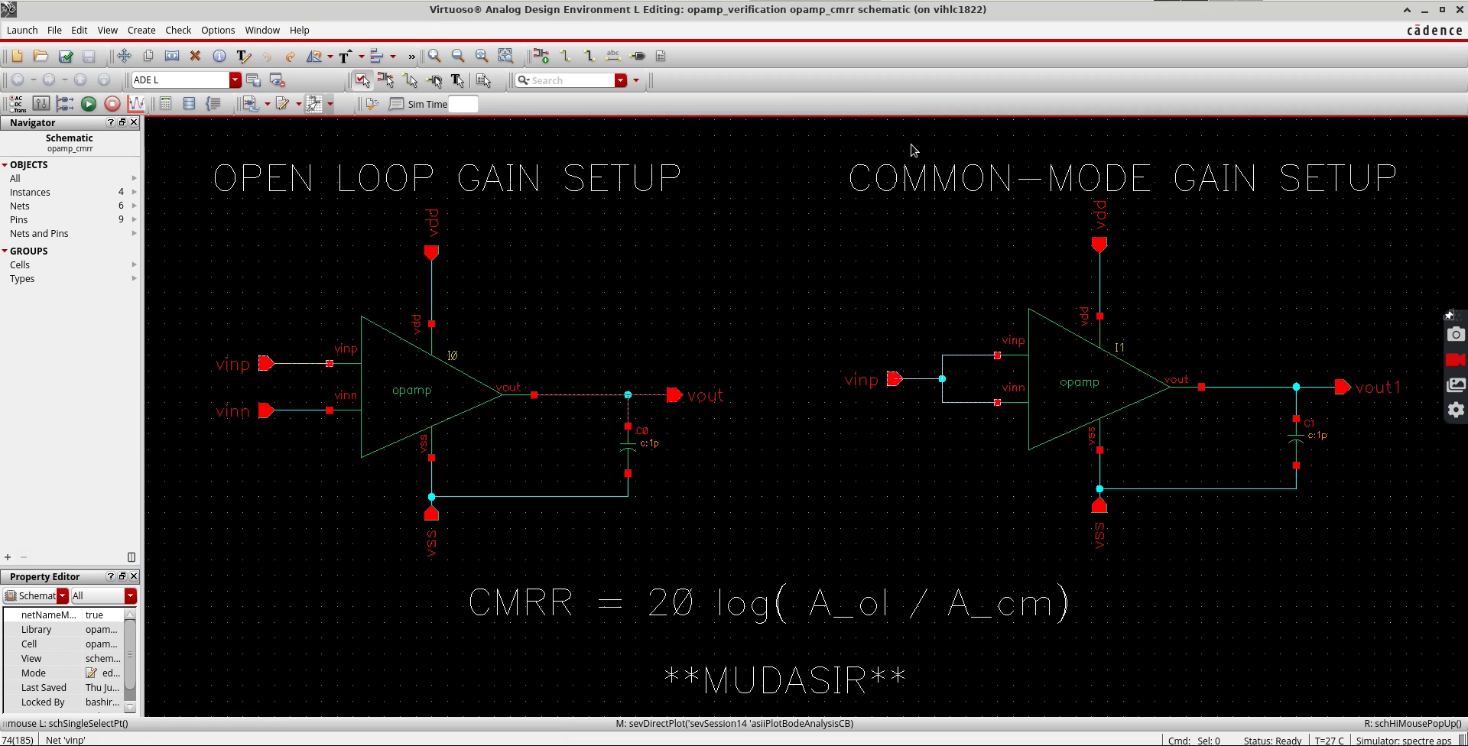
Plot the AC gain and phase of vout1 relative to vinp.
left_click(331, 106)
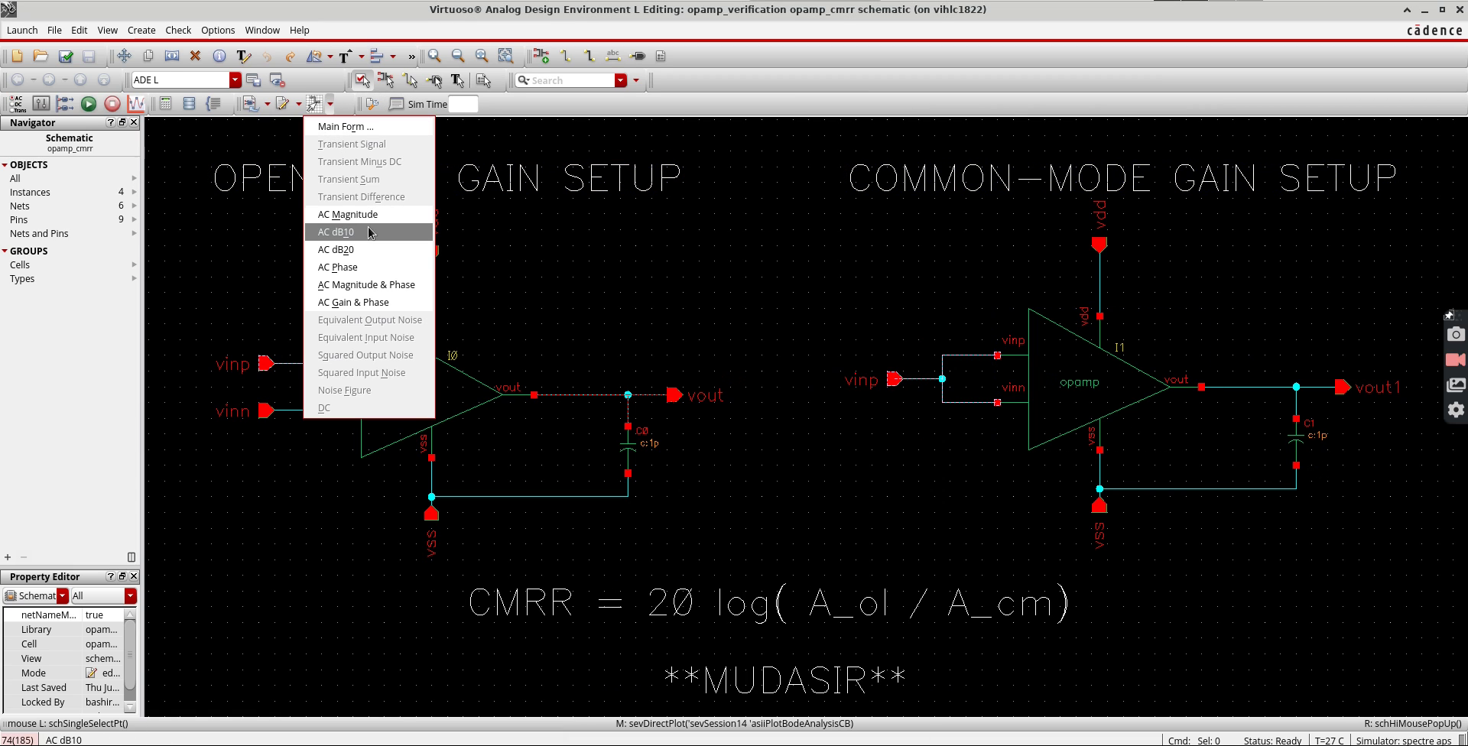
left_click(356, 303)
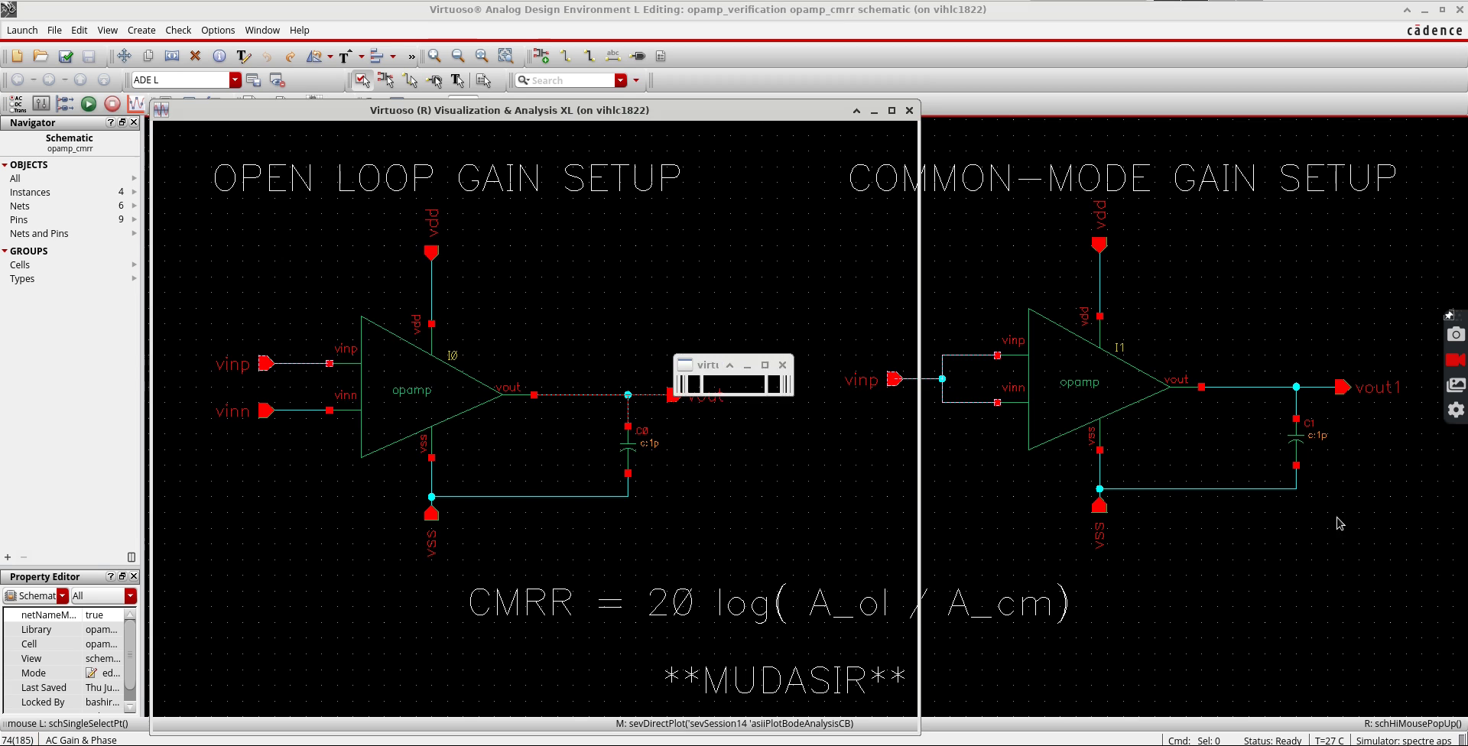
left_click(1273, 387)
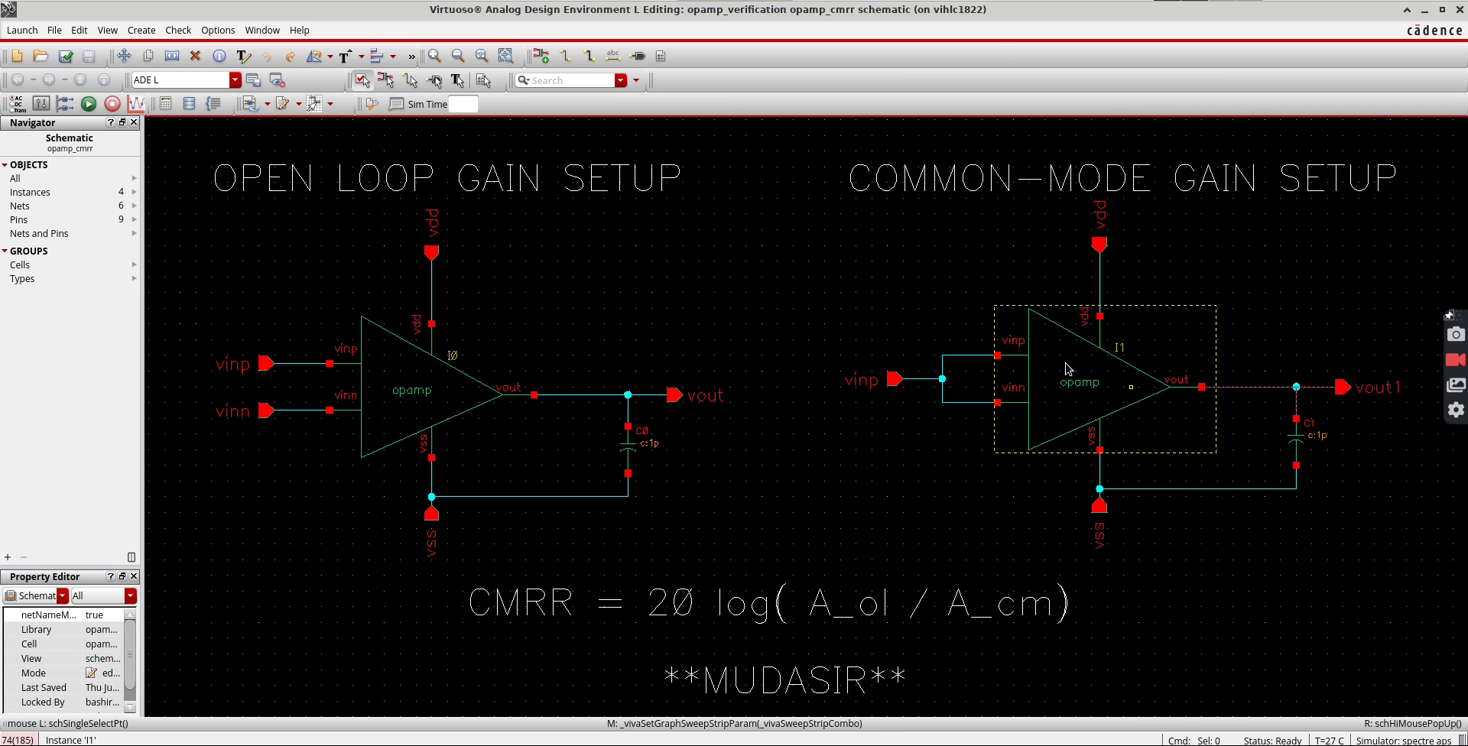
left_click(959, 356)
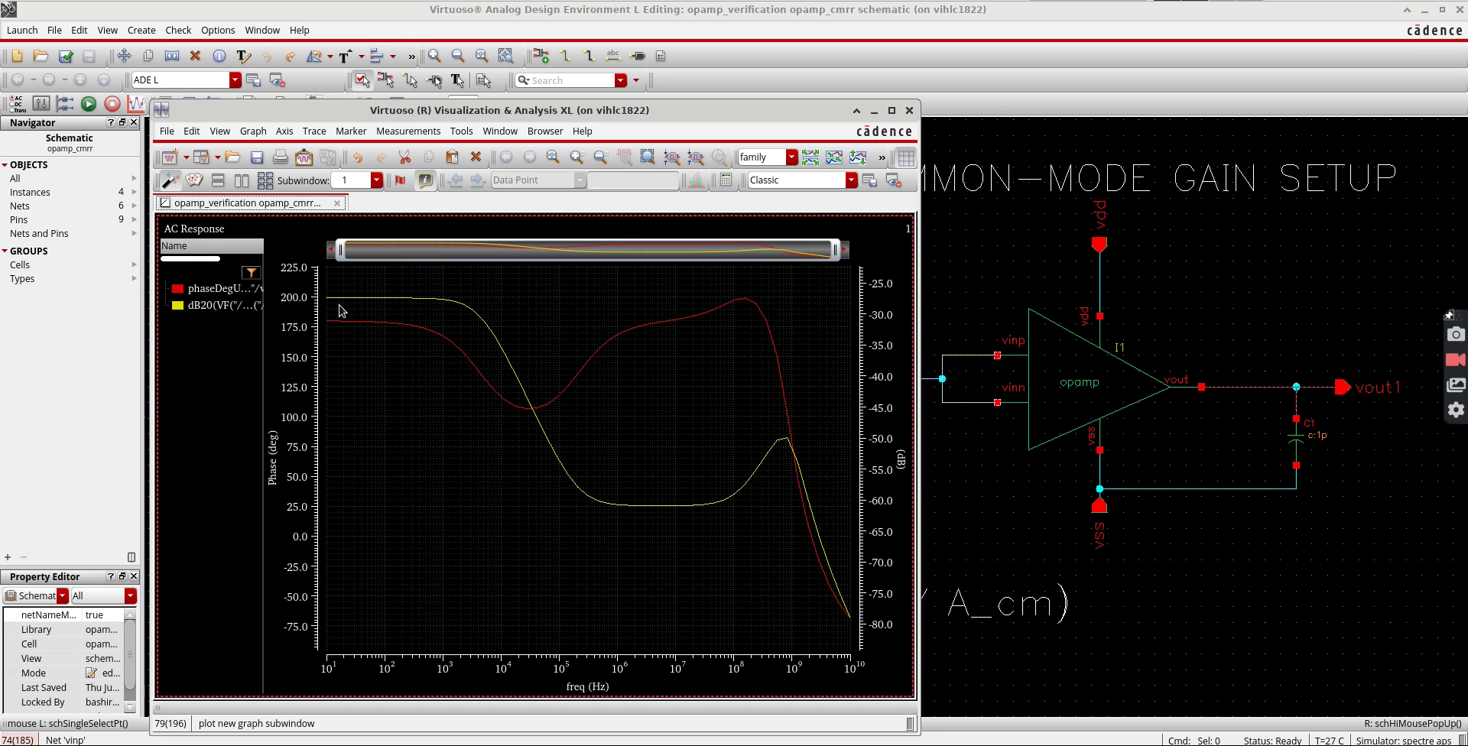
Send the common-mode dB20 trace to the ADE outputs and close the plot.
right_click(203, 309)
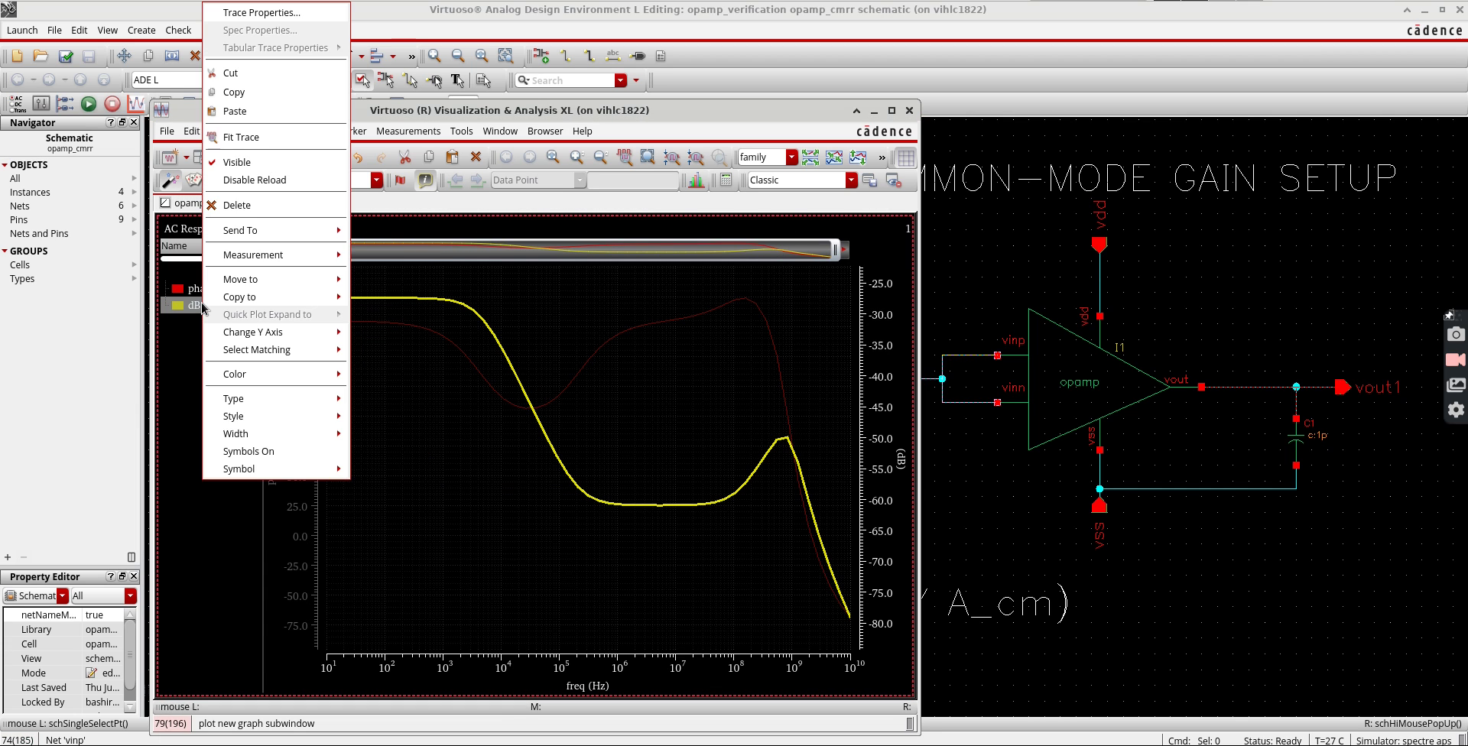
mouse_move(243, 238)
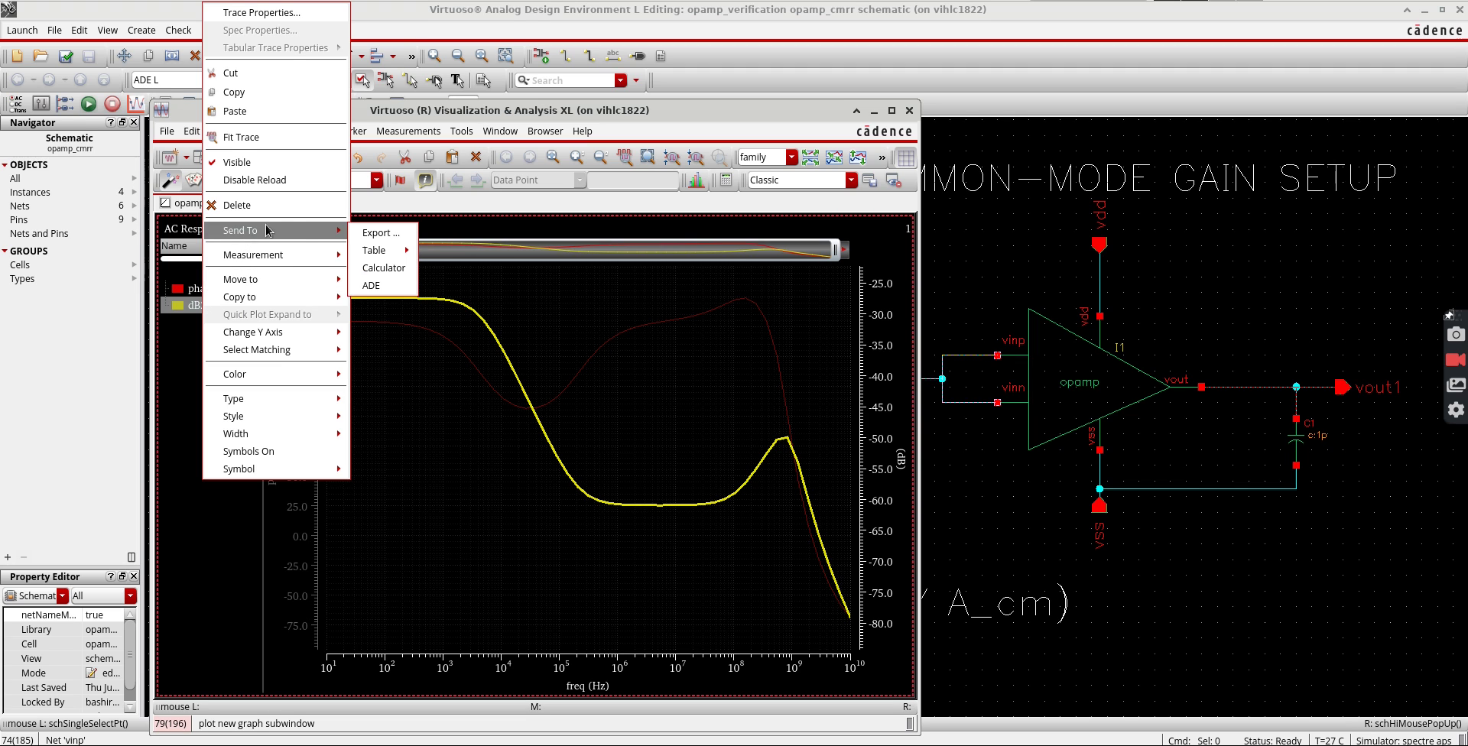
left_click(372, 285)
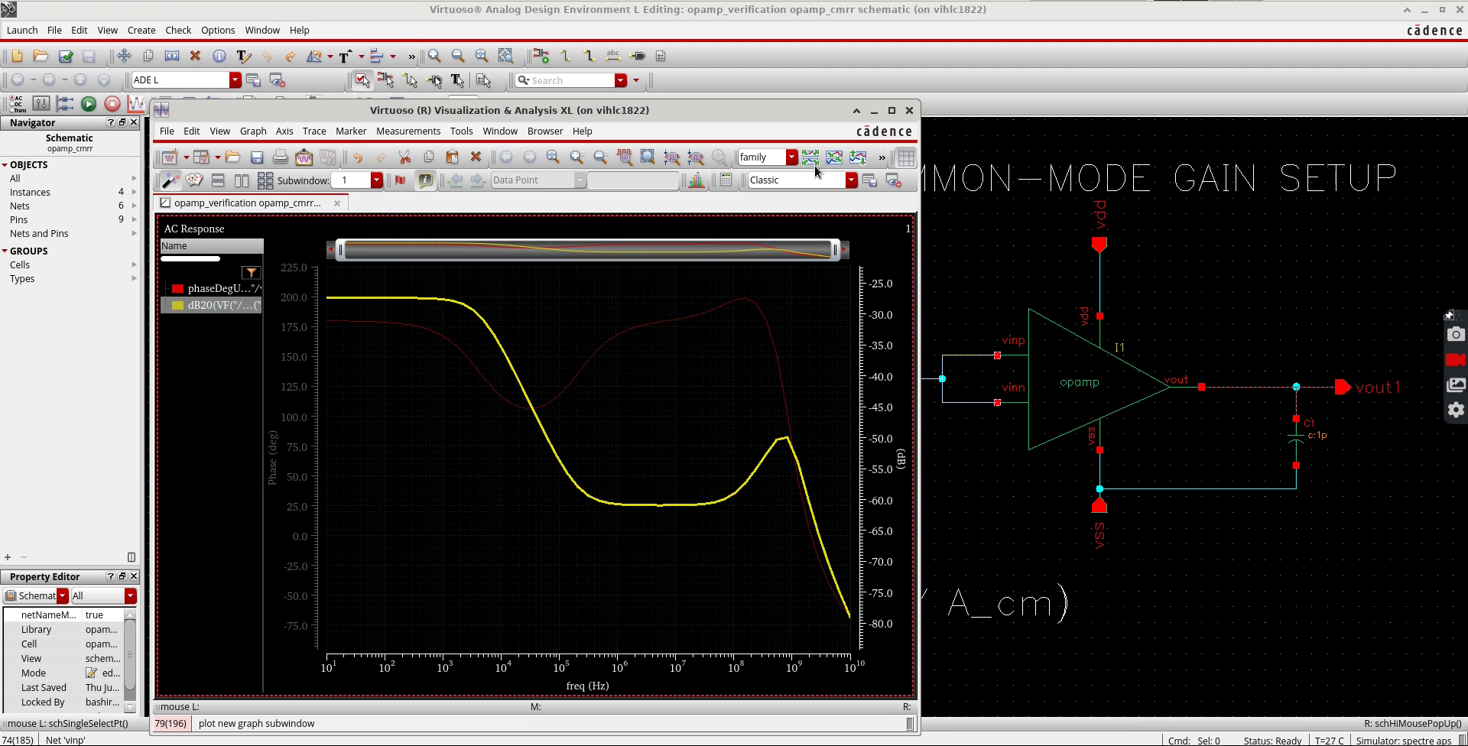
left_click(909, 110)
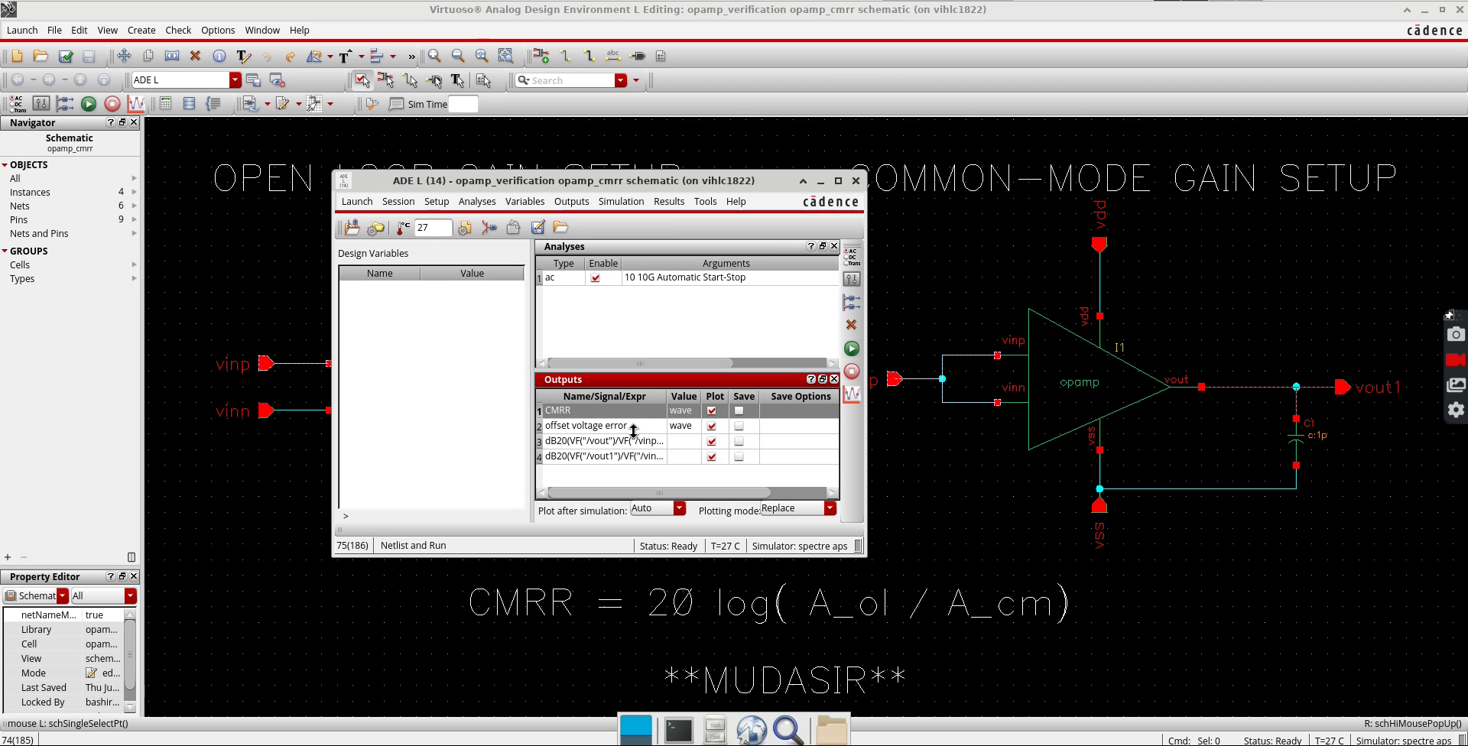
Rename the open-loop dB20 output to OPEN_LOOP GAIN.
left_click(621, 442)
double_click(602, 441)
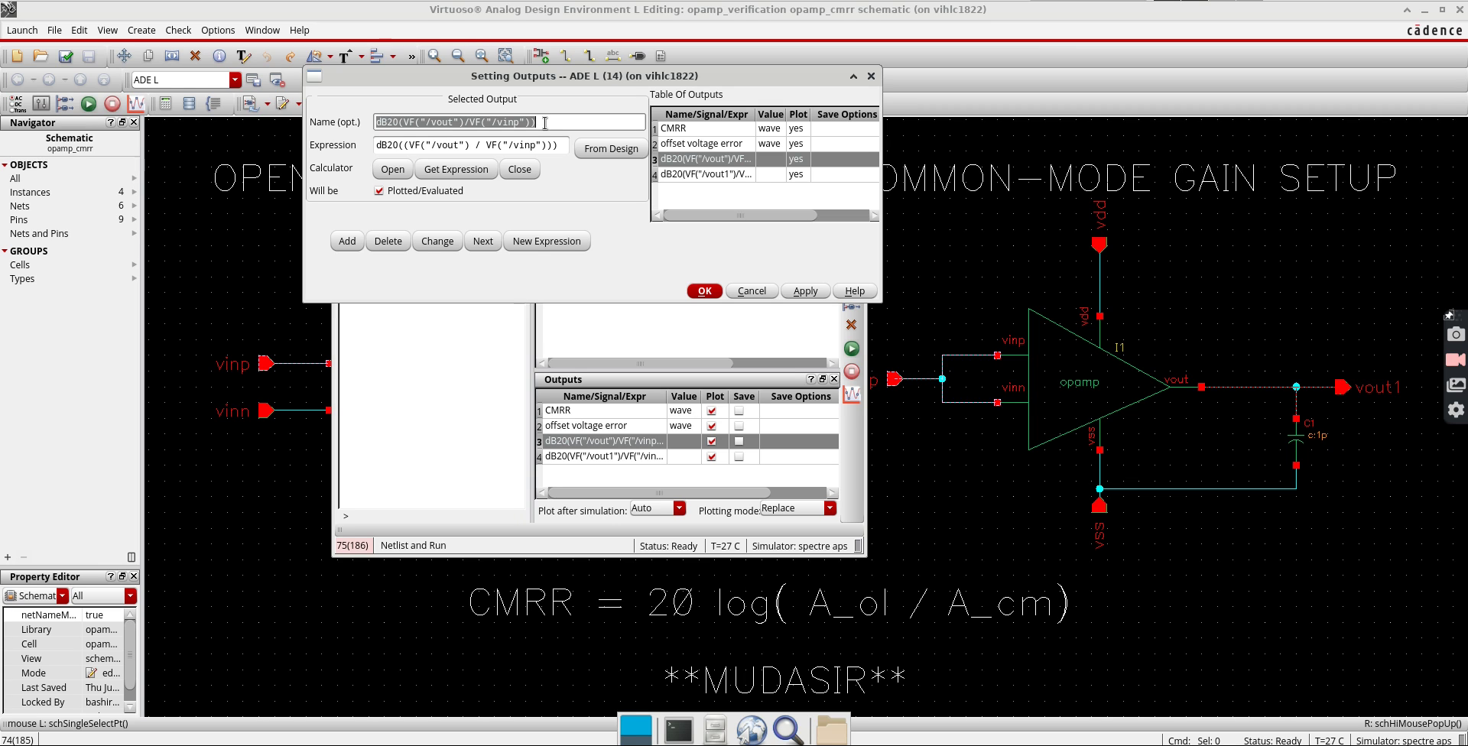
type("OPEN_LOOP")
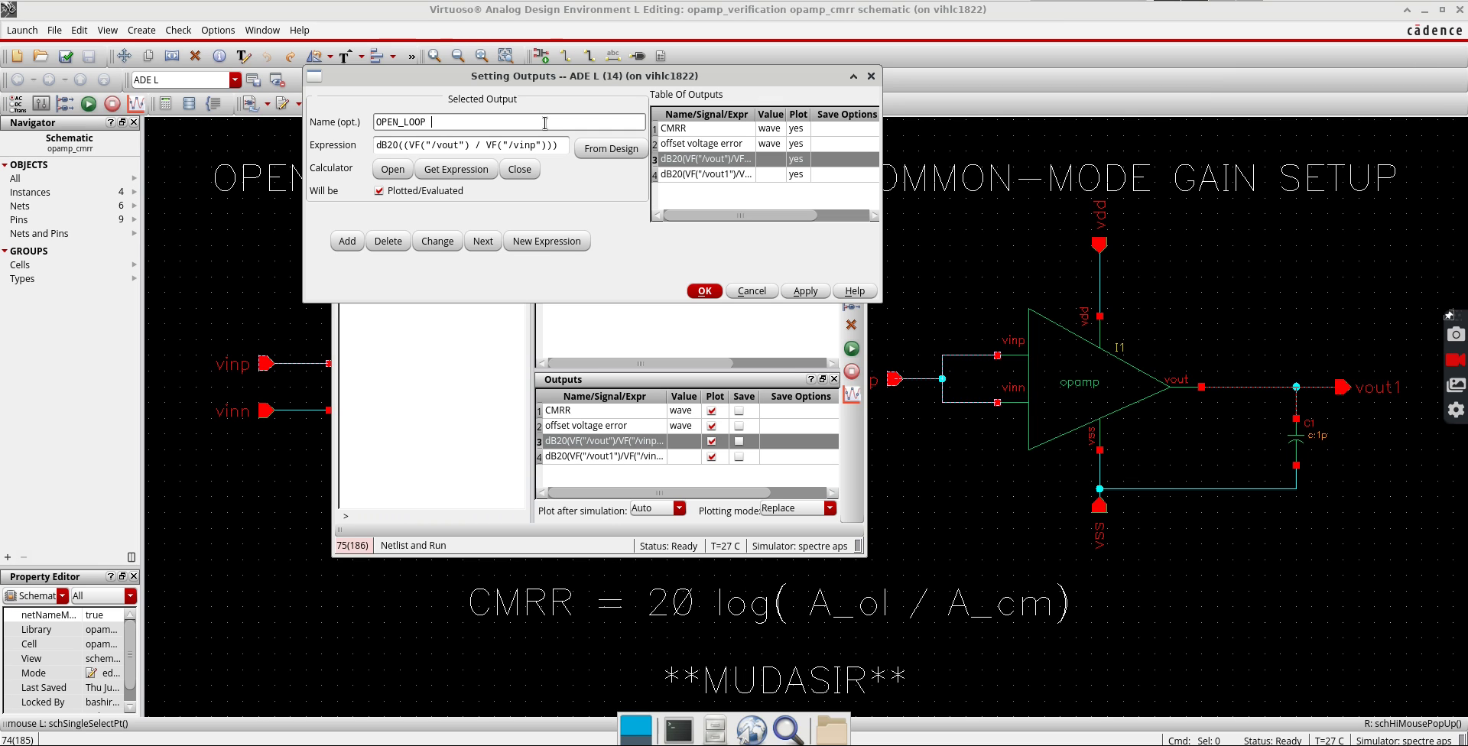
type(" GAIN")
key("Return")
Rename the common-mode dB20 output to CM_GAIN, confirm, and rerun the simulation.
left_click(690, 171)
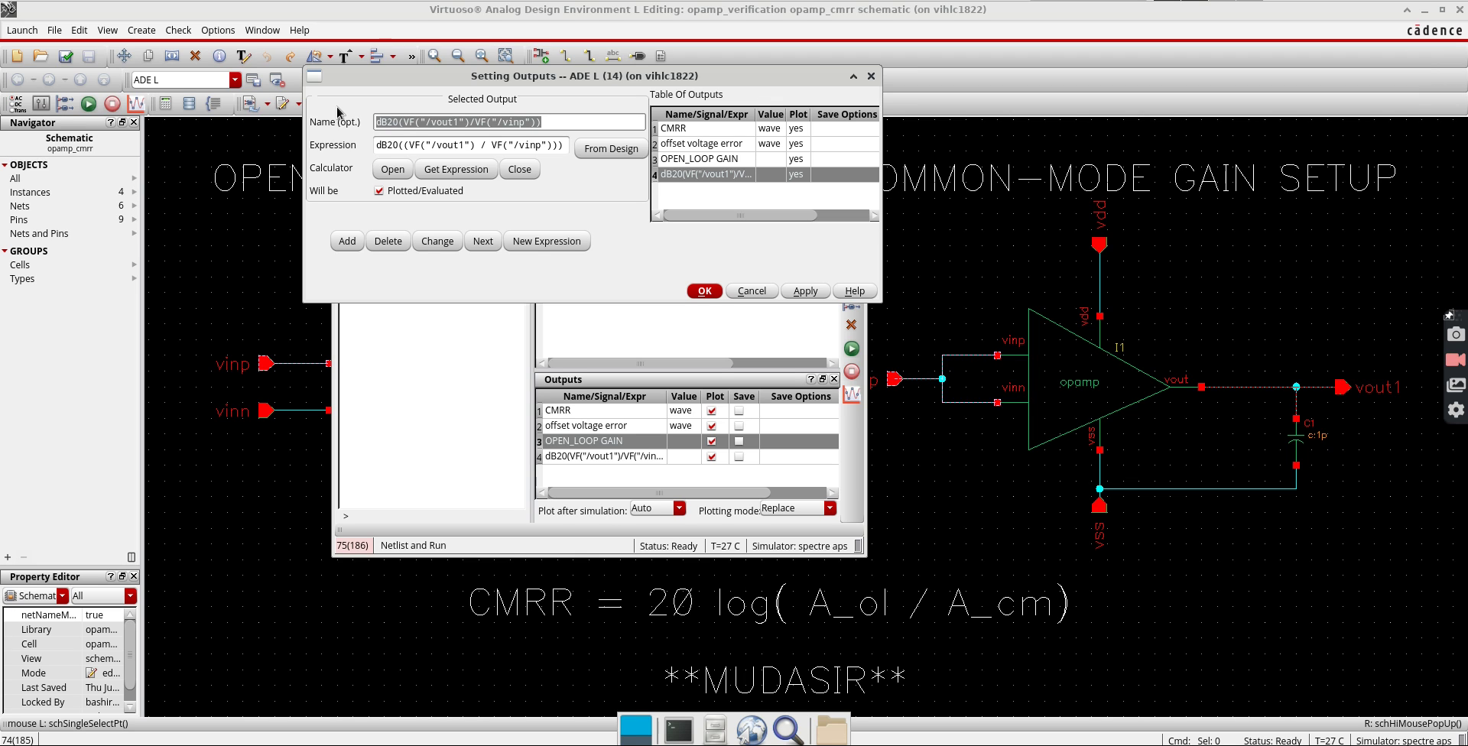
type("C")
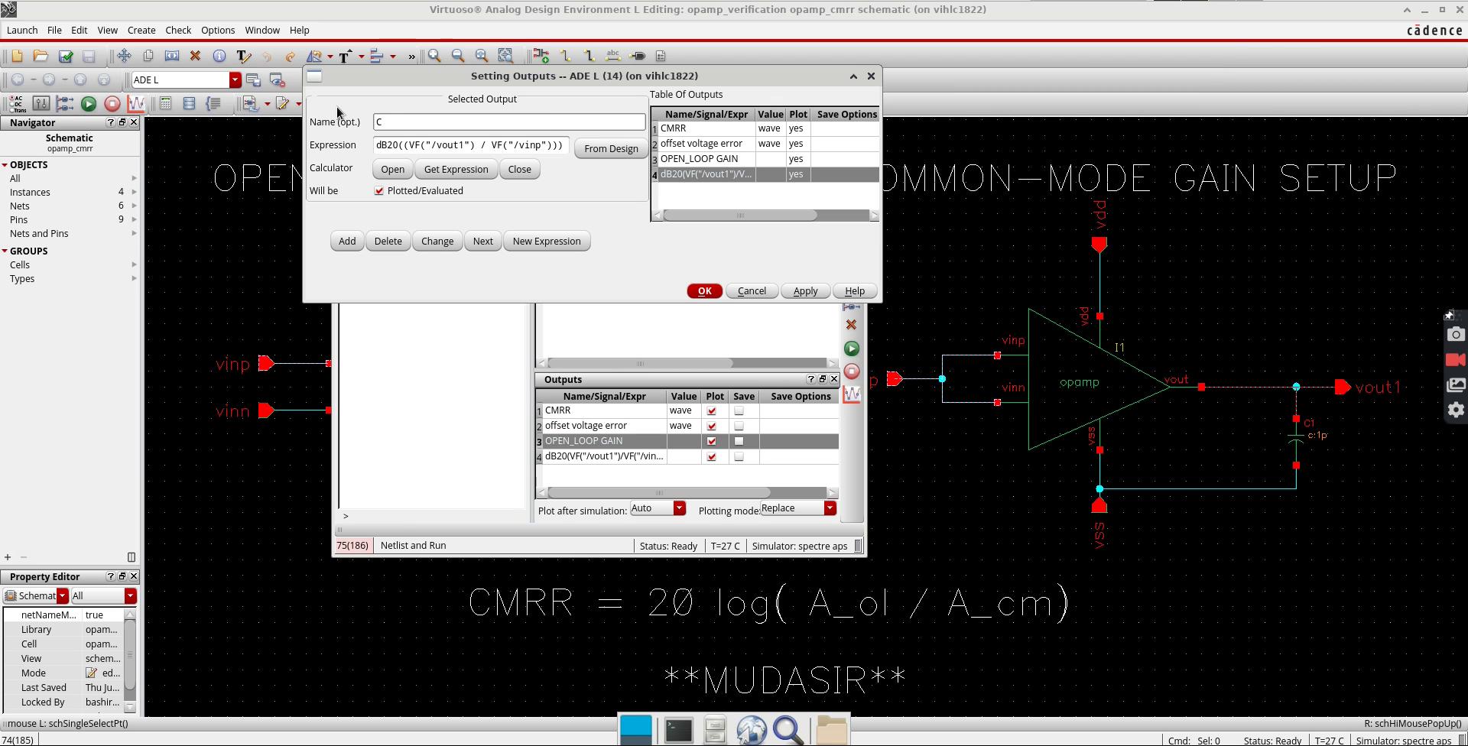
type("M_GAIN")
left_click(704, 292)
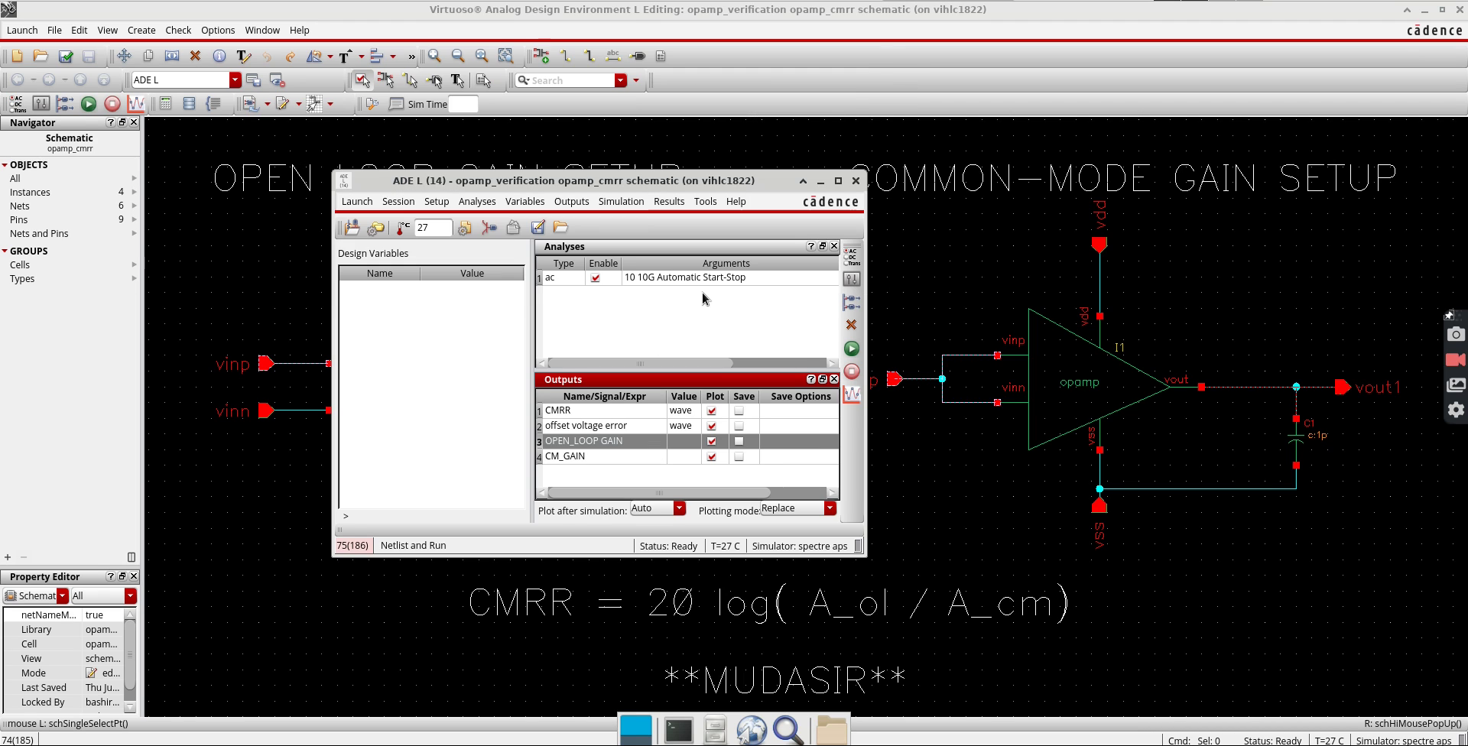
left_click(851, 348)
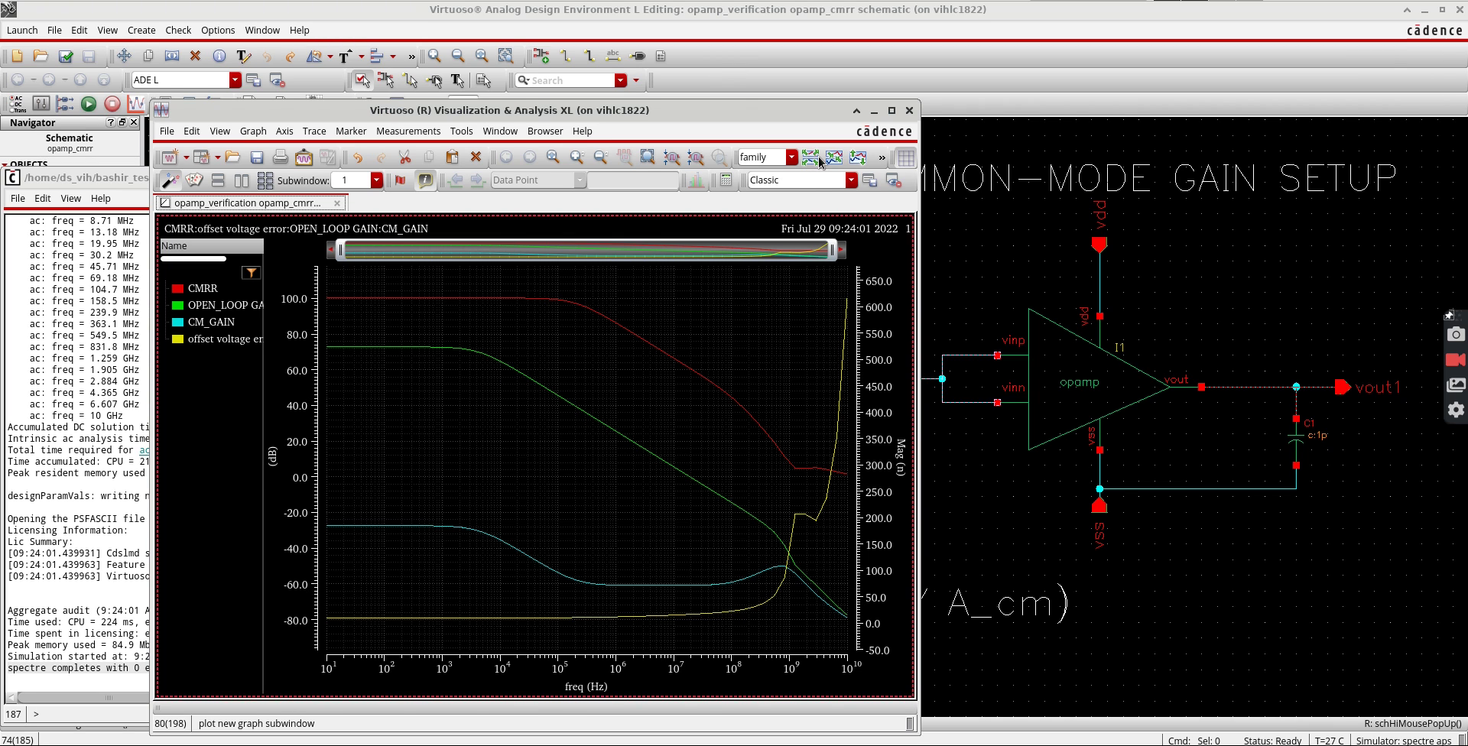
Split the four traces into strips, maximize the window, and add a vertical marker near 50 Hz.
left_click(807, 159)
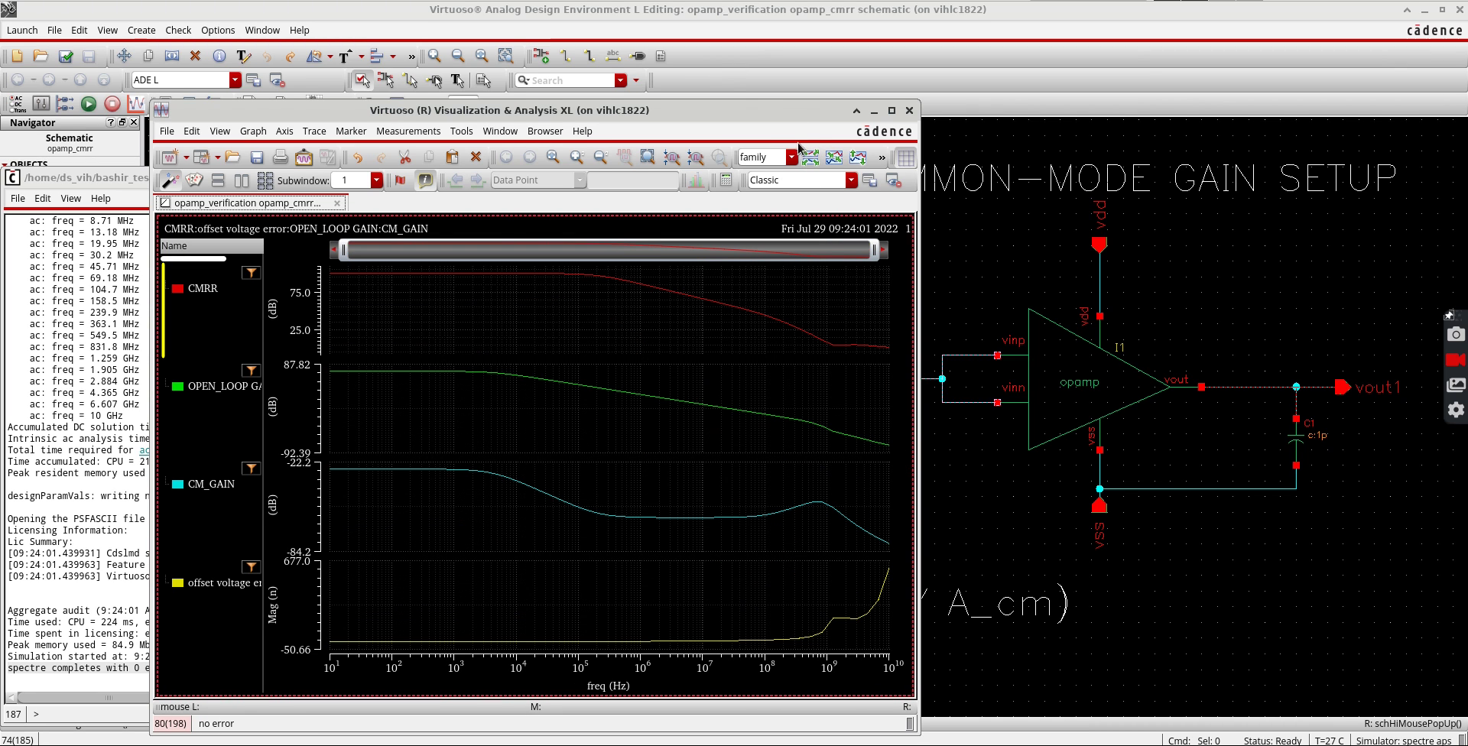
double_click(777, 107)
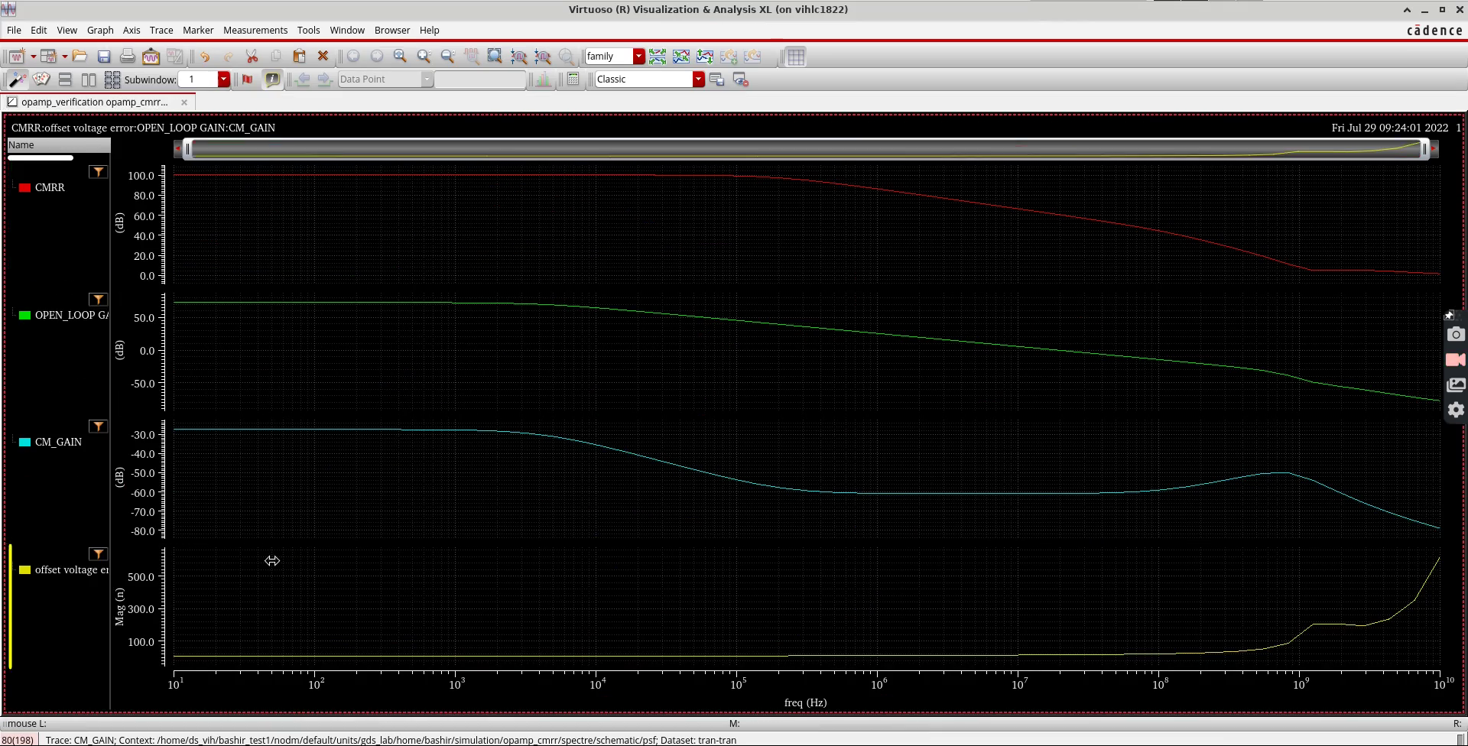
key("v")
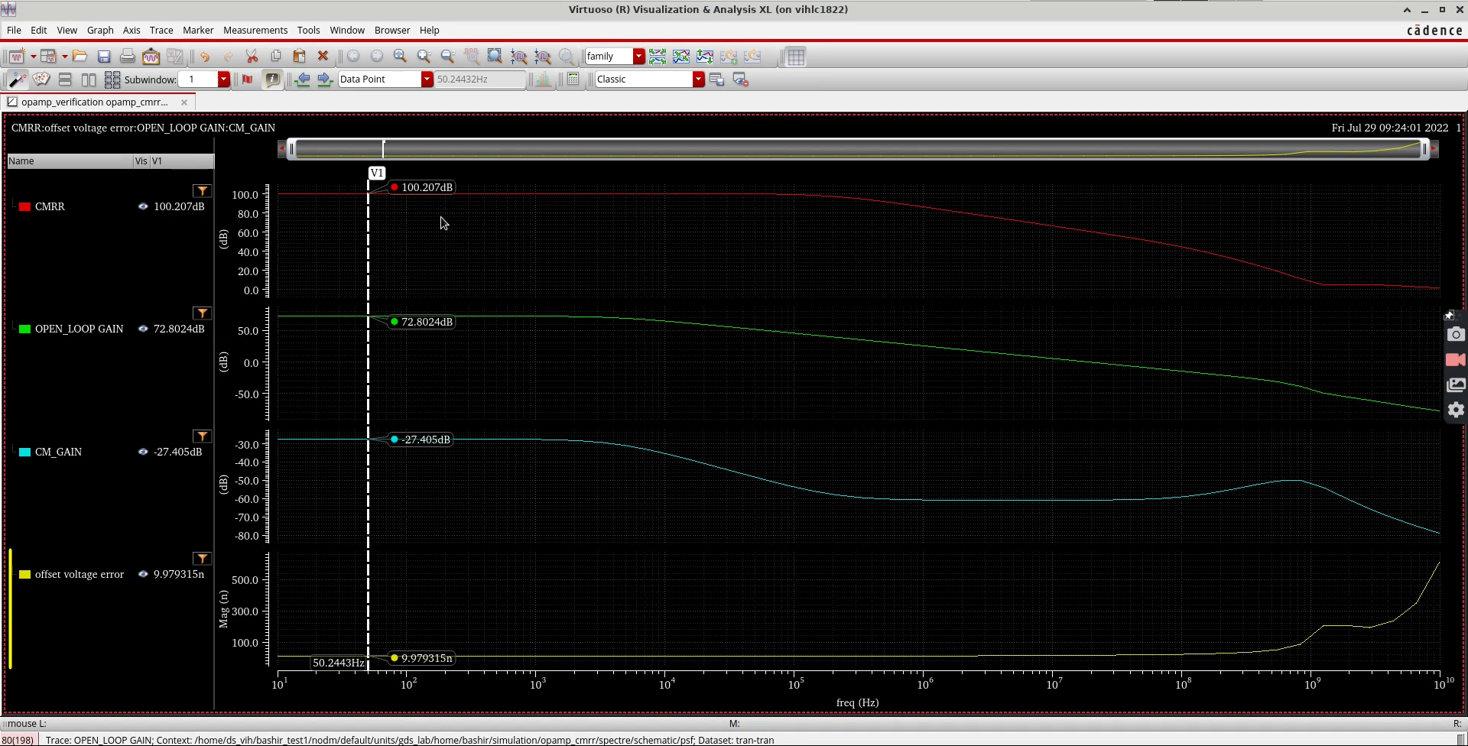